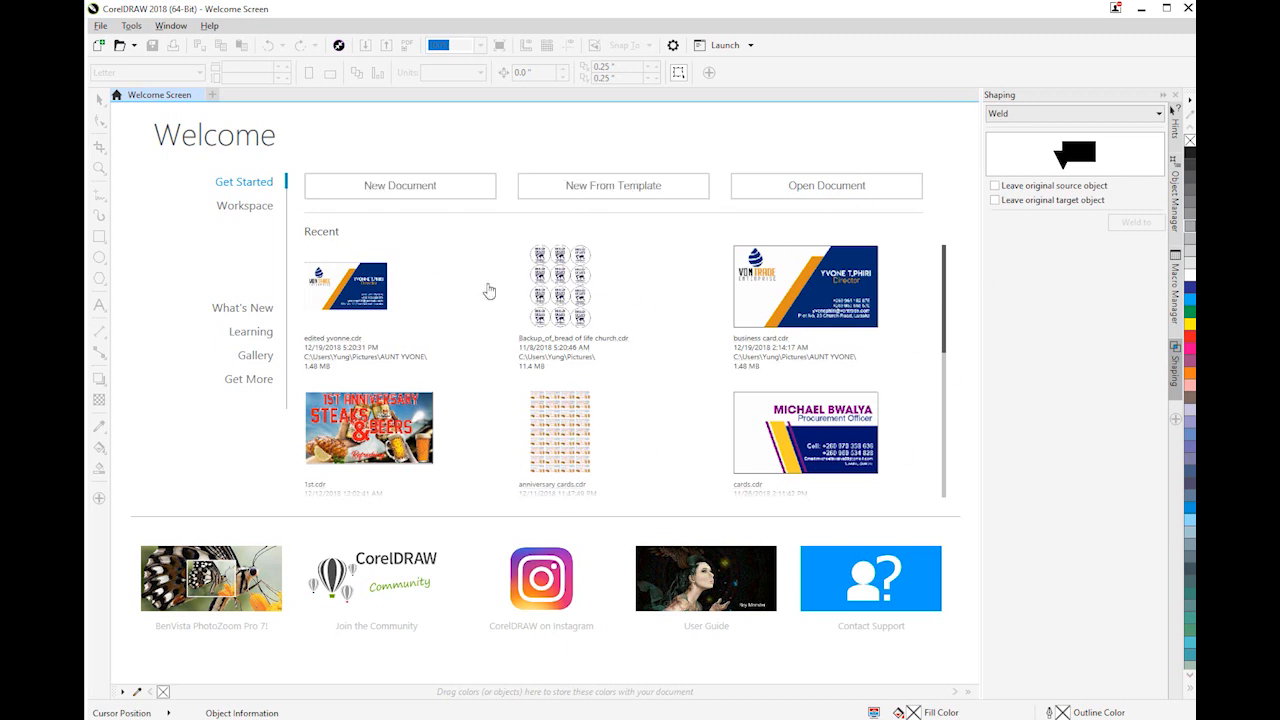
pyautogui.scroll(-3, 786, 346)
pyautogui.scroll(4, 788, 350)
pyautogui.scroll(-5, 563, 296)
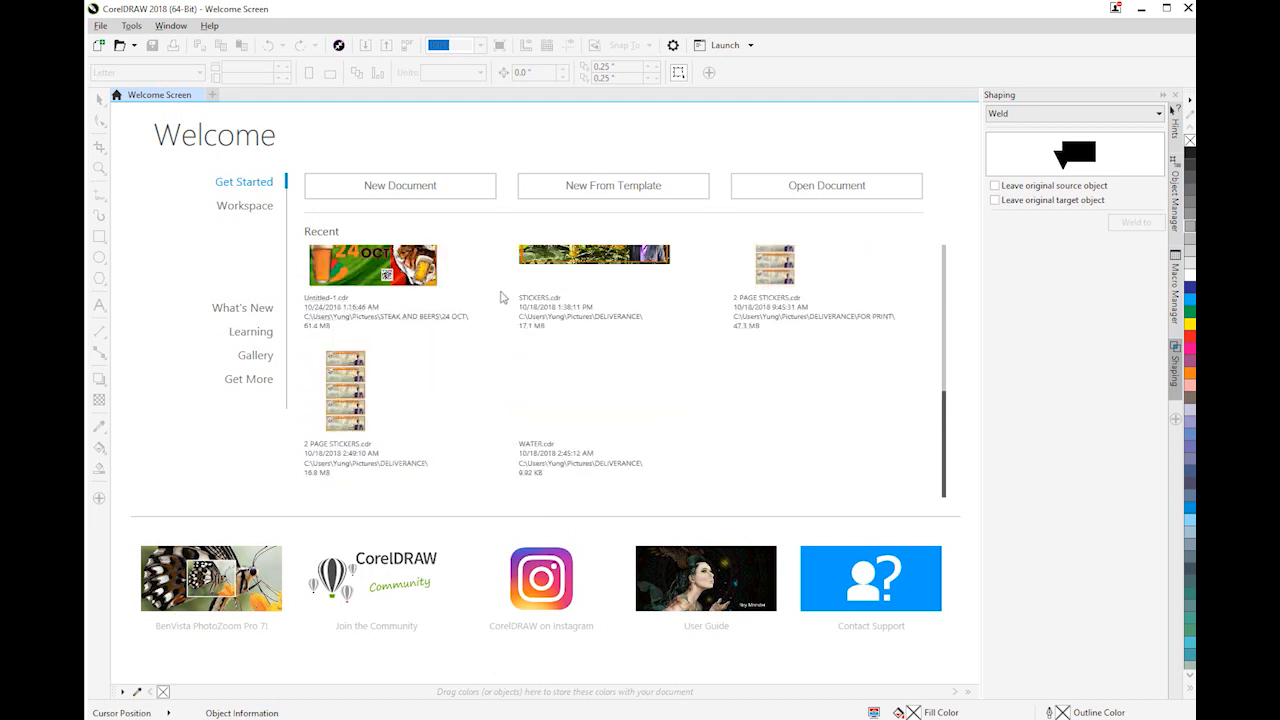
pyautogui.scroll(5, 487, 305)
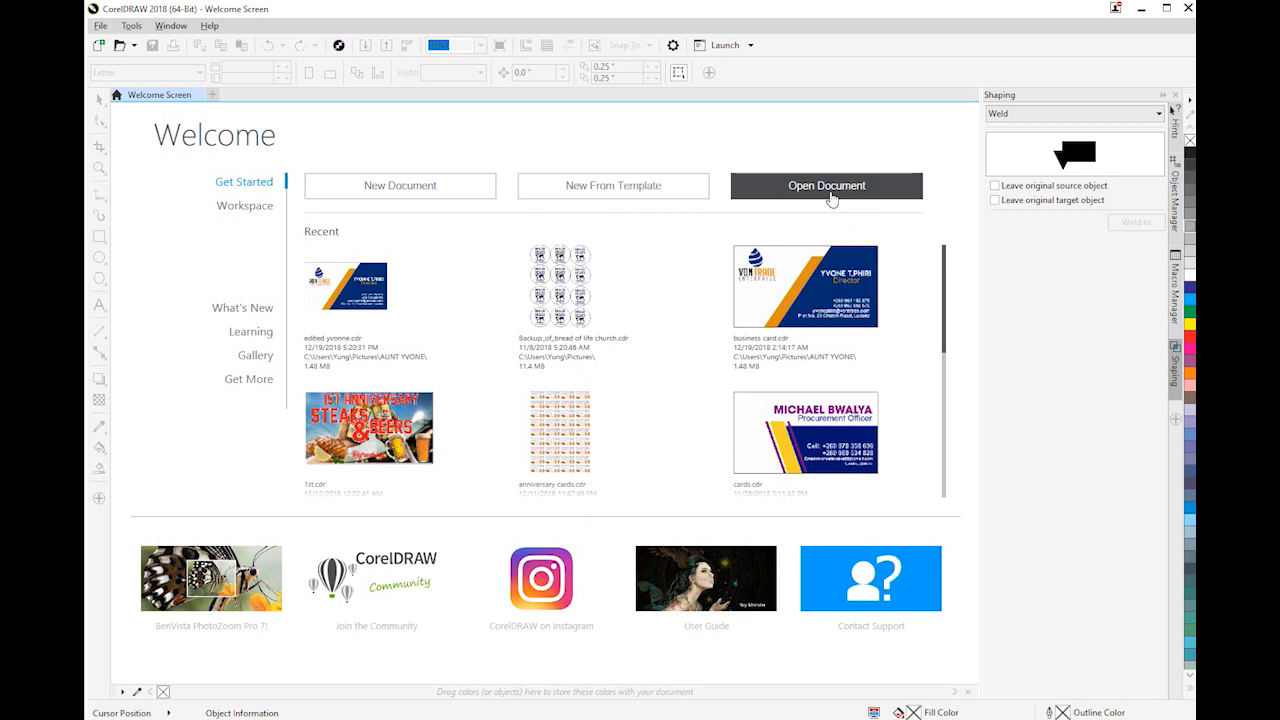
pyautogui.scroll(-3, 714, 297)
pyautogui.scroll(3, 714, 297)
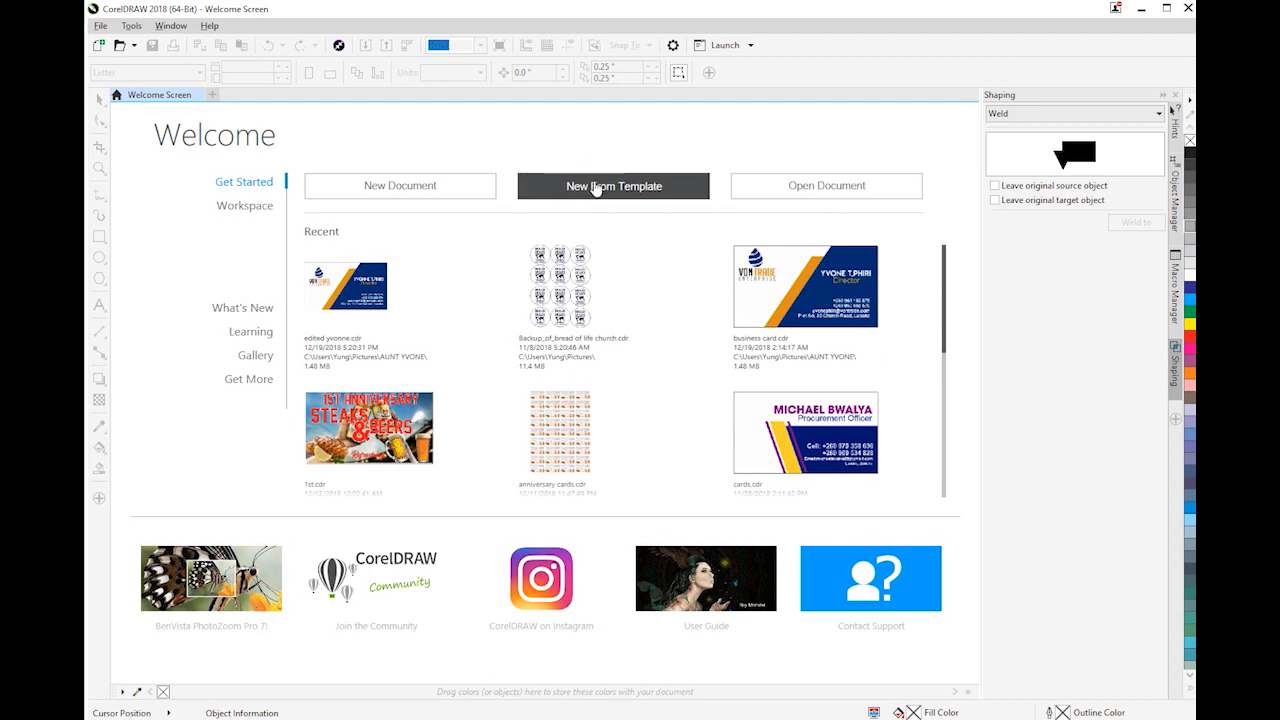
# Browse the Business Cards templates and read the designer notes of the first Dentist NA business card template
pyautogui.click(624, 195)
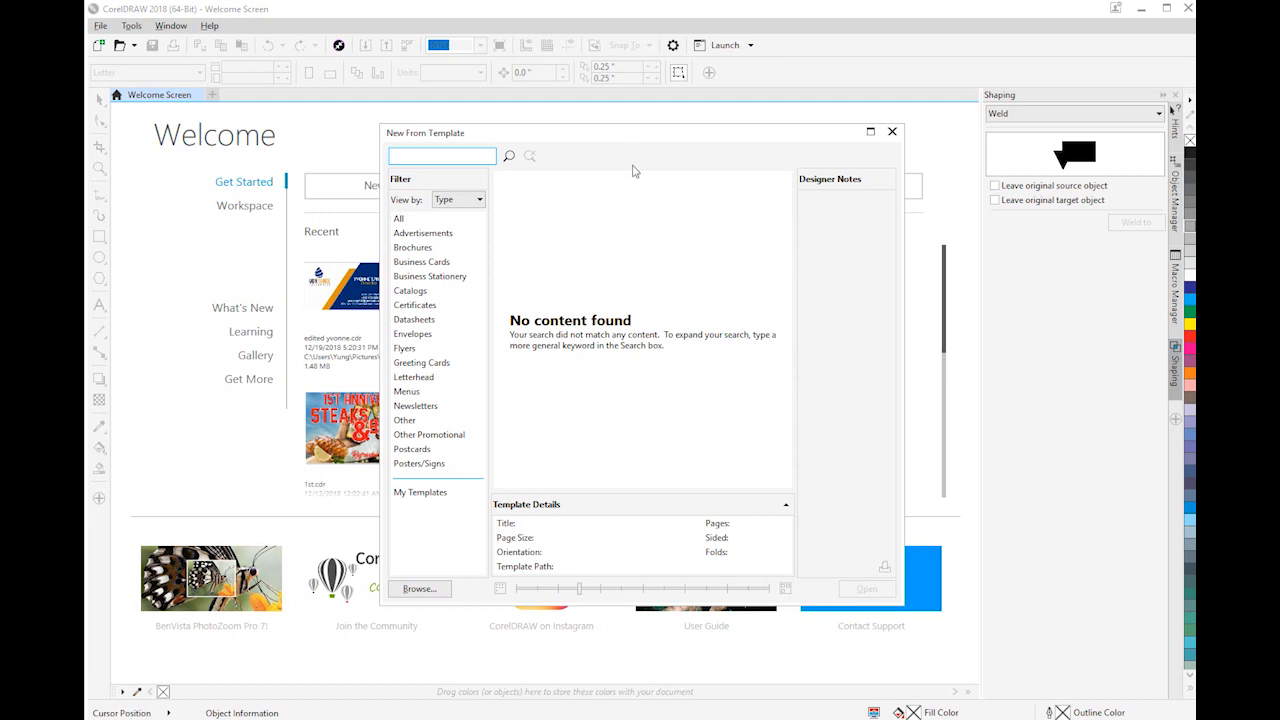
pyautogui.moveTo(634, 146); pyautogui.dragTo(494, 120)
pyautogui.click(273, 221)
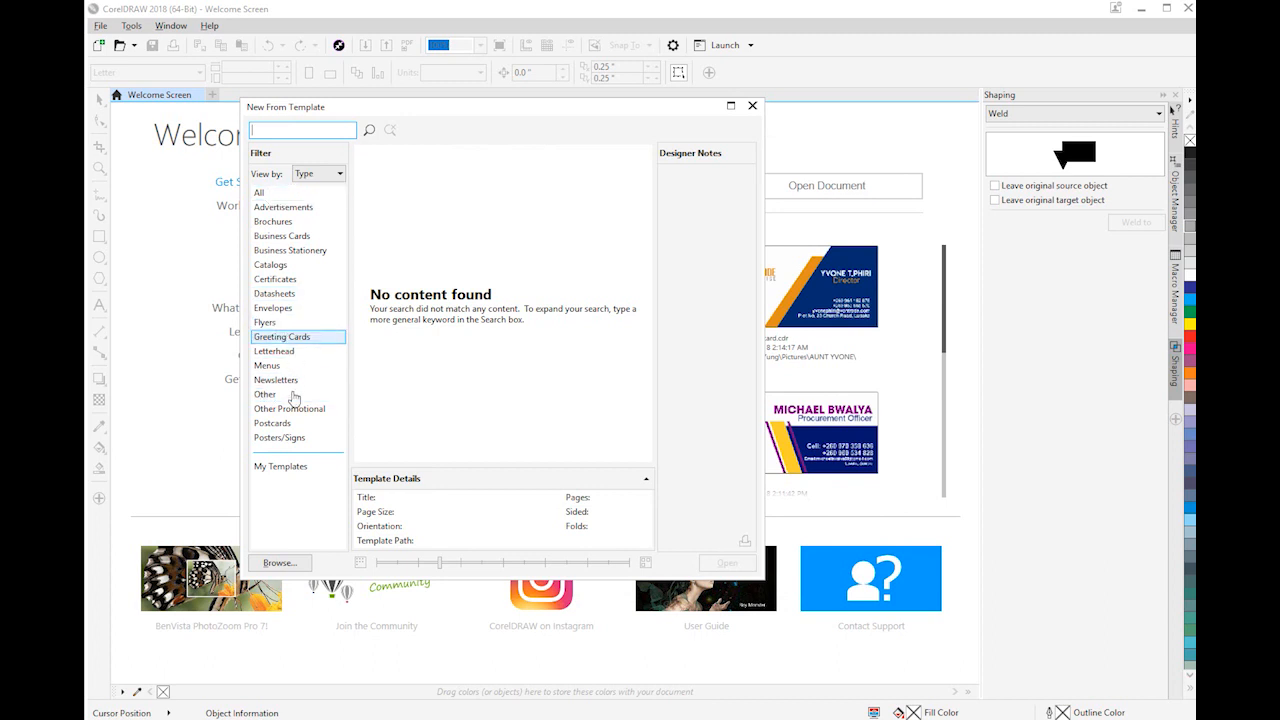
pyautogui.click(300, 242)
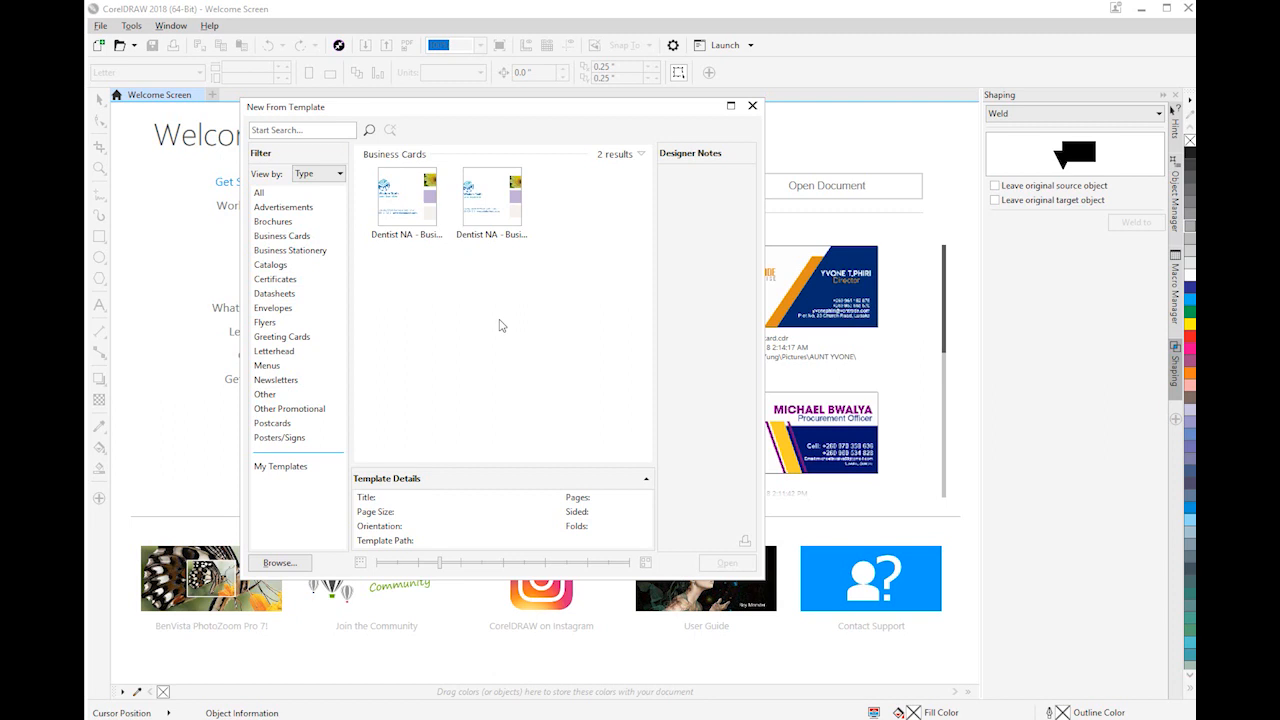
pyautogui.click(407, 207)
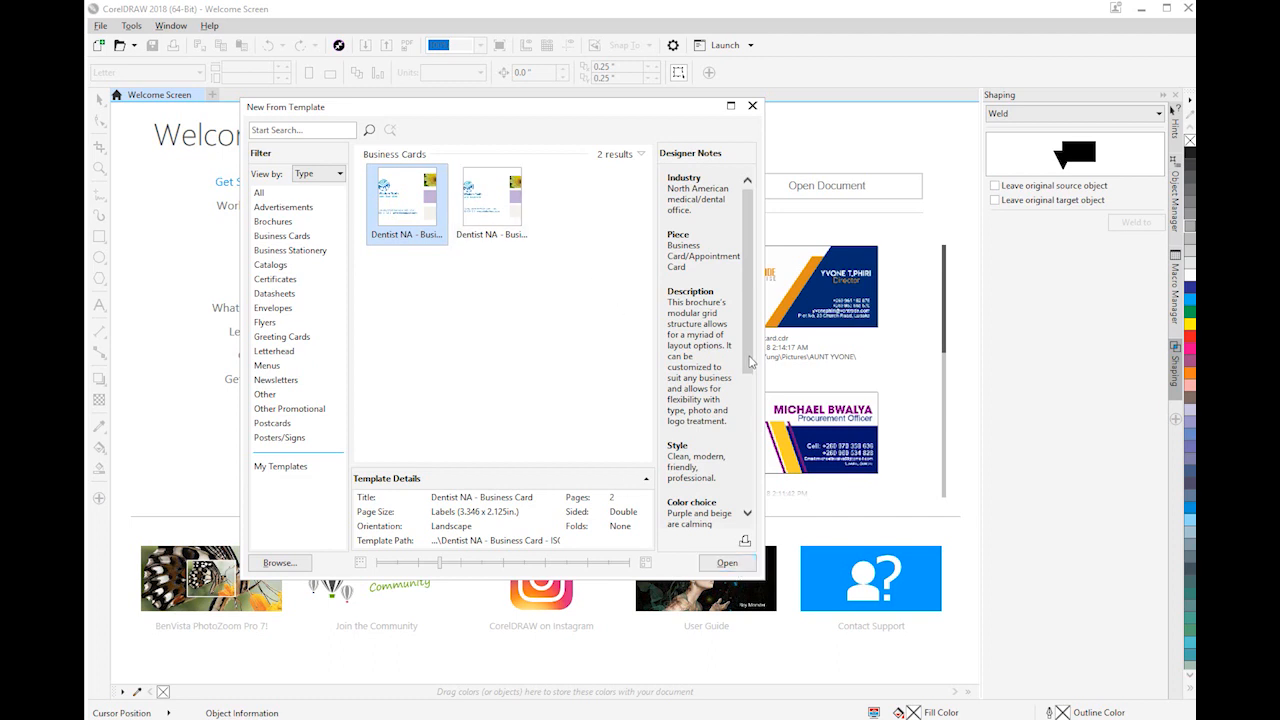
pyautogui.scroll(-6, 750, 380)
pyautogui.scroll(6, 745, 480)
pyautogui.scroll(-6, 740, 420)
pyautogui.scroll(5, 735, 360)
pyautogui.scroll(-6, 727, 313)
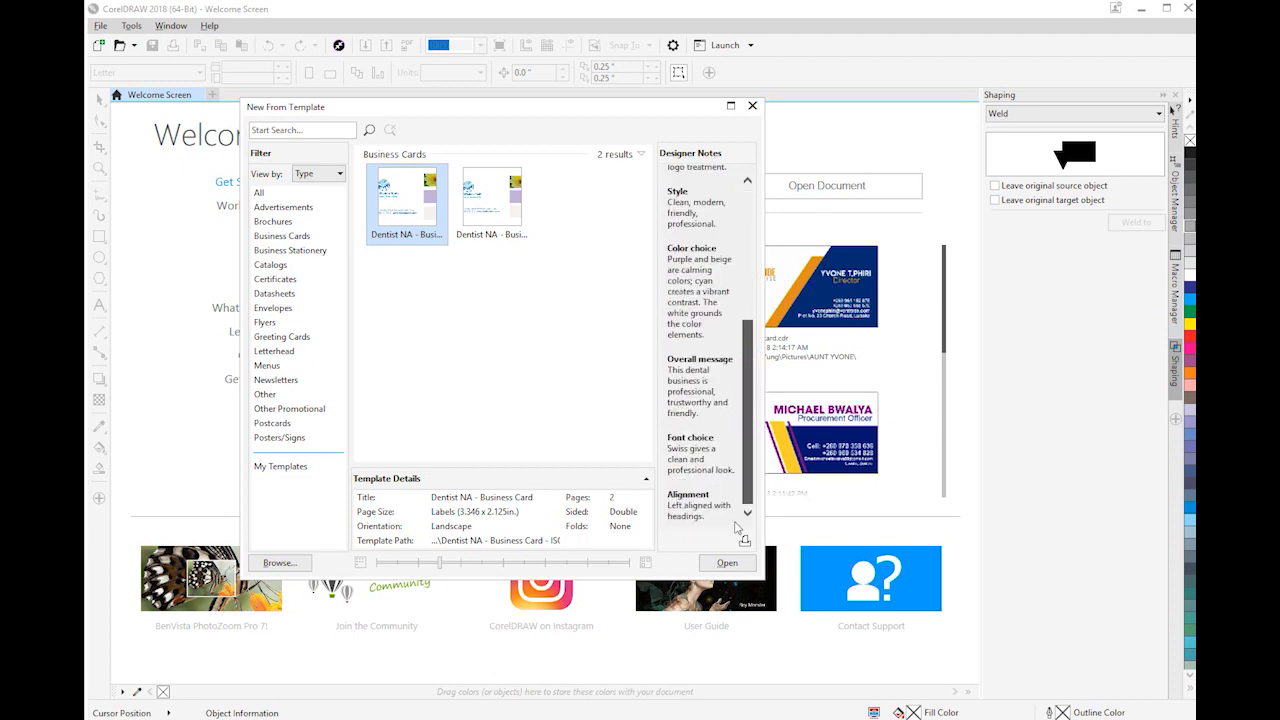
pyautogui.click(752, 105)
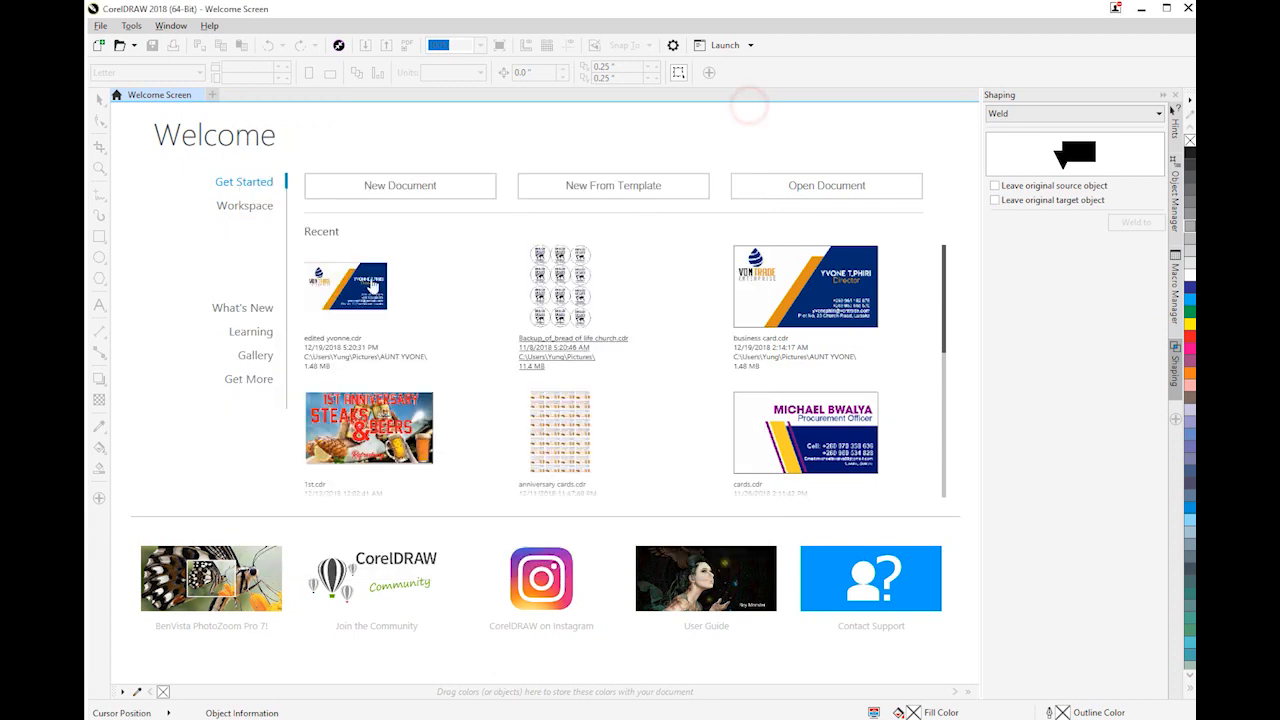
# Create a new landscape document in Business Card size, 3.5 by 2.0 inches
pyautogui.click(376, 184)
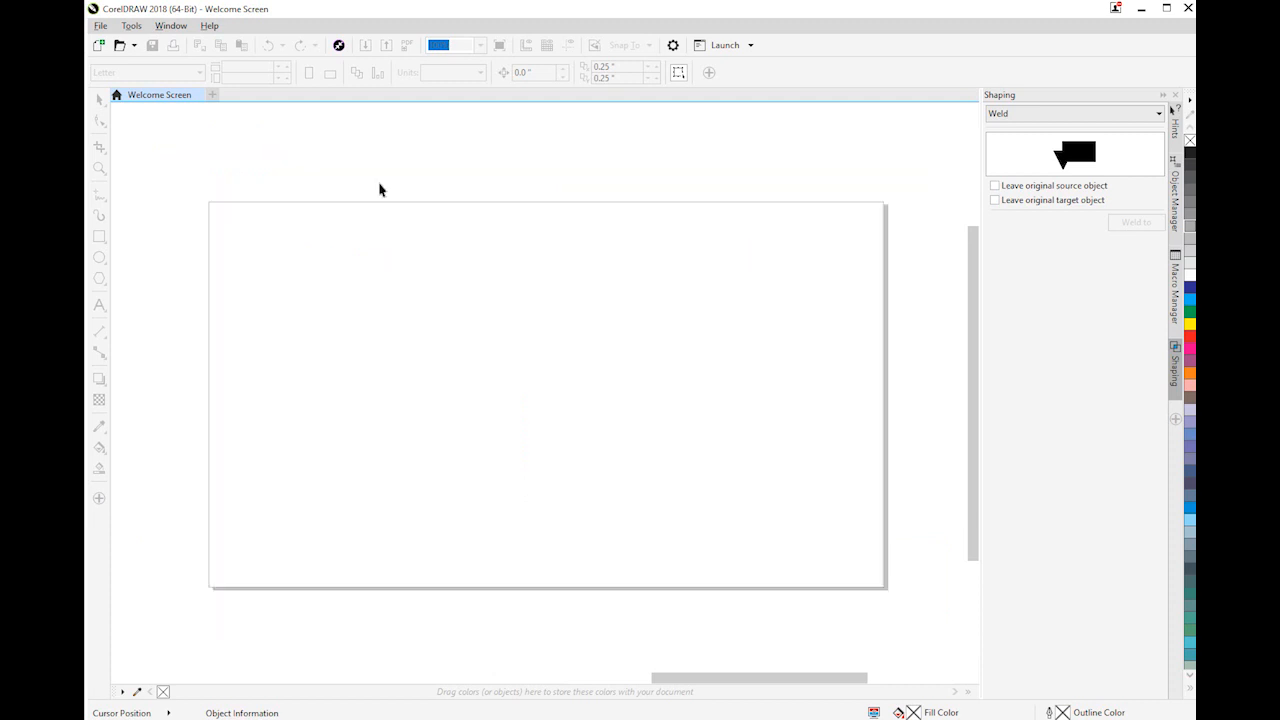
pyautogui.click(669, 348)
pyautogui.scroll(-2, 554, 350)
pyautogui.scroll(2, 554, 350)
pyautogui.scroll(-2, 554, 355)
pyautogui.click(406, 258)
pyautogui.click(415, 233)
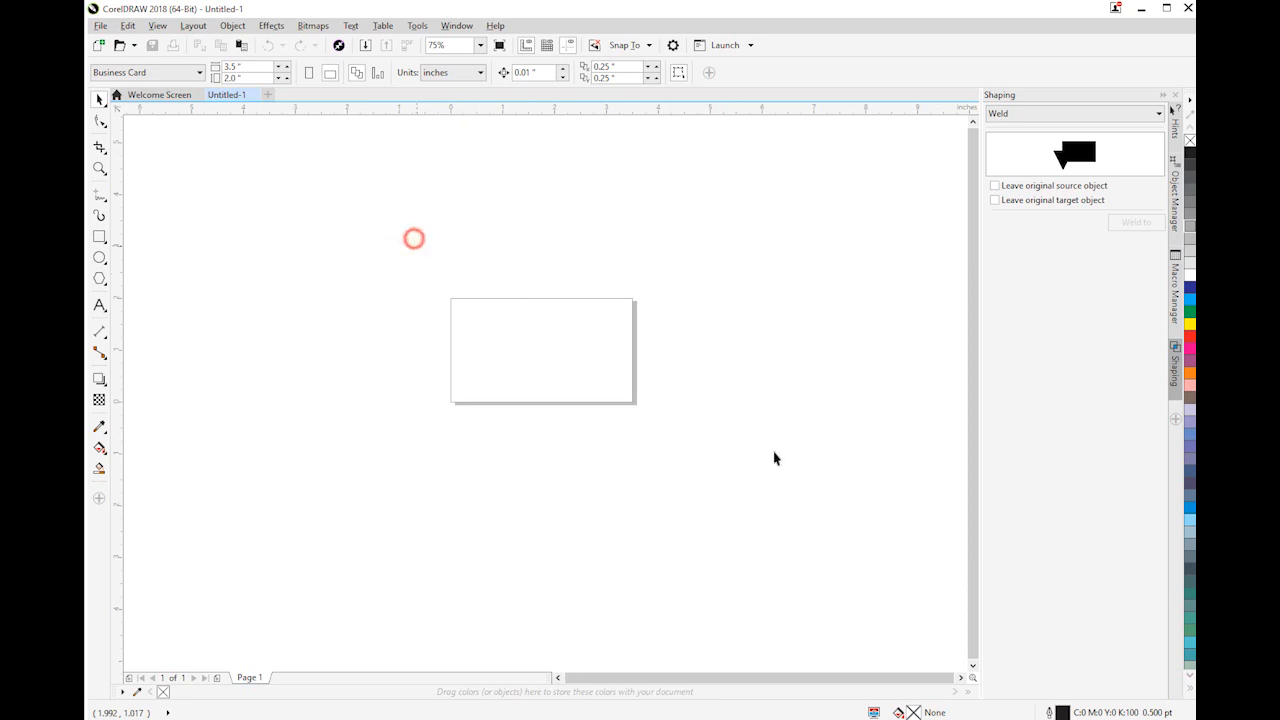
pyautogui.click(440, 286)
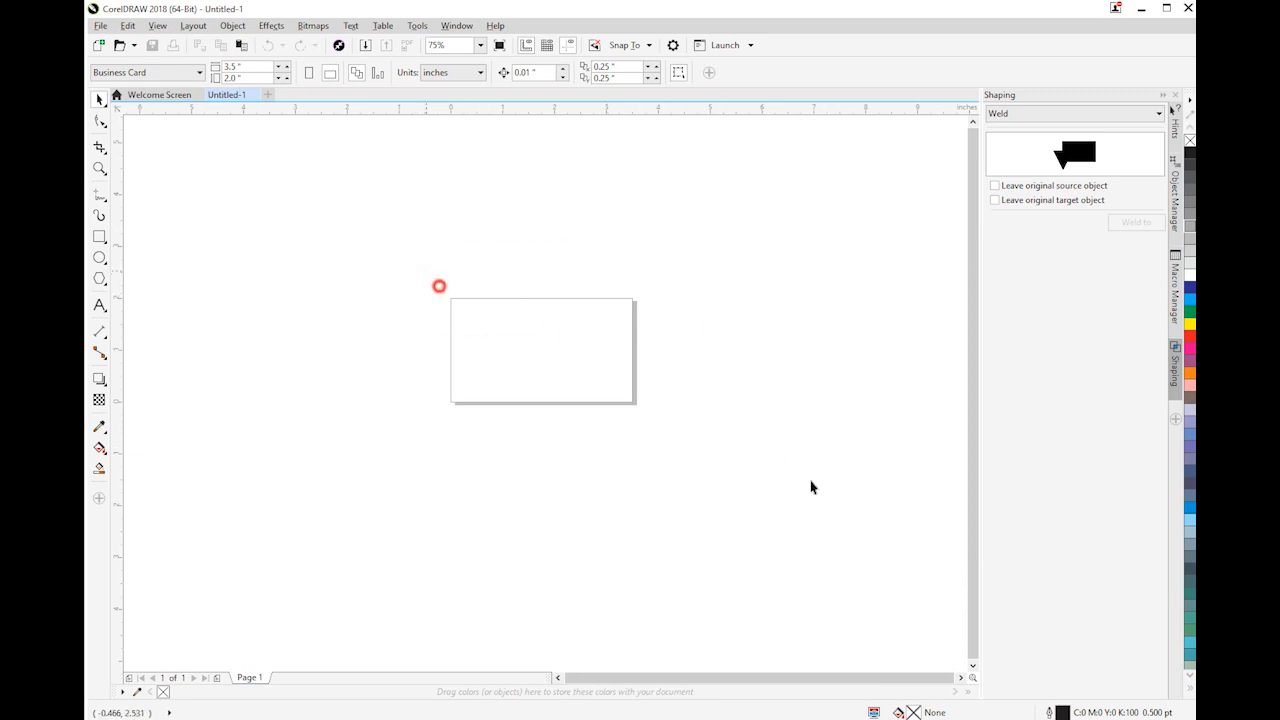
pyautogui.scroll(2, 700, 358)
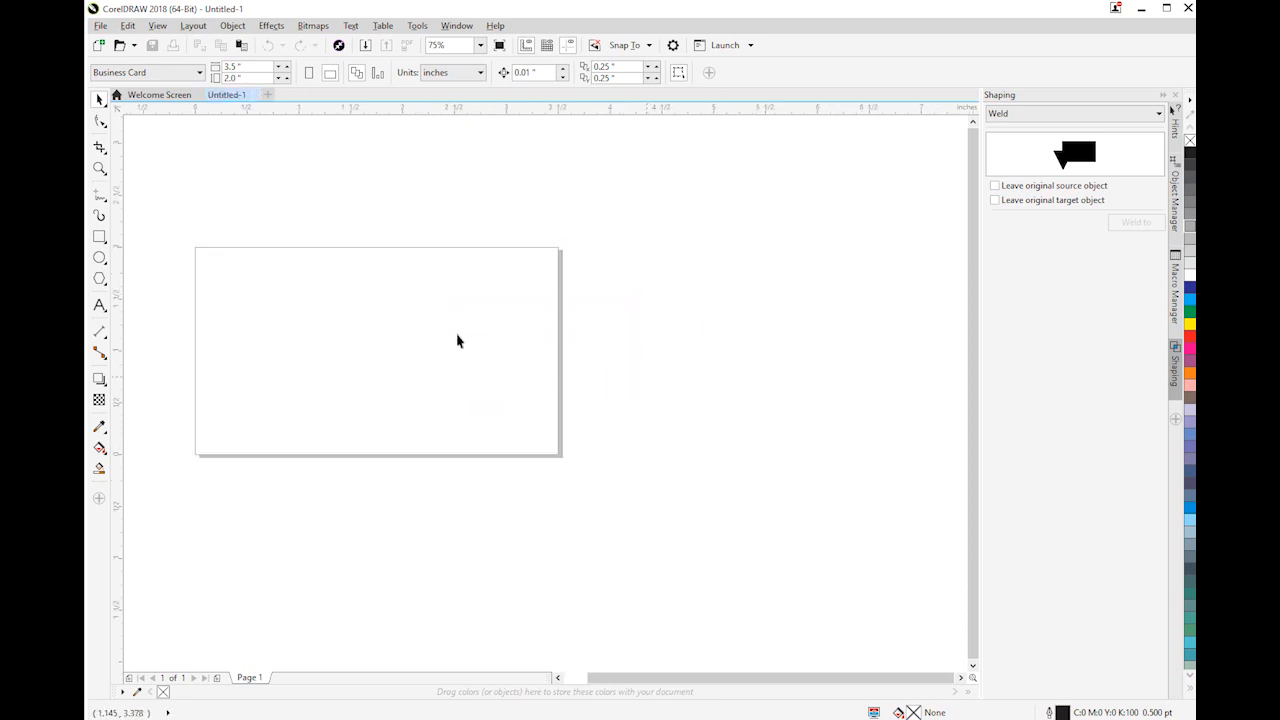
pyautogui.scroll(-2, 215, 331)
pyautogui.scroll(2, 206, 331)
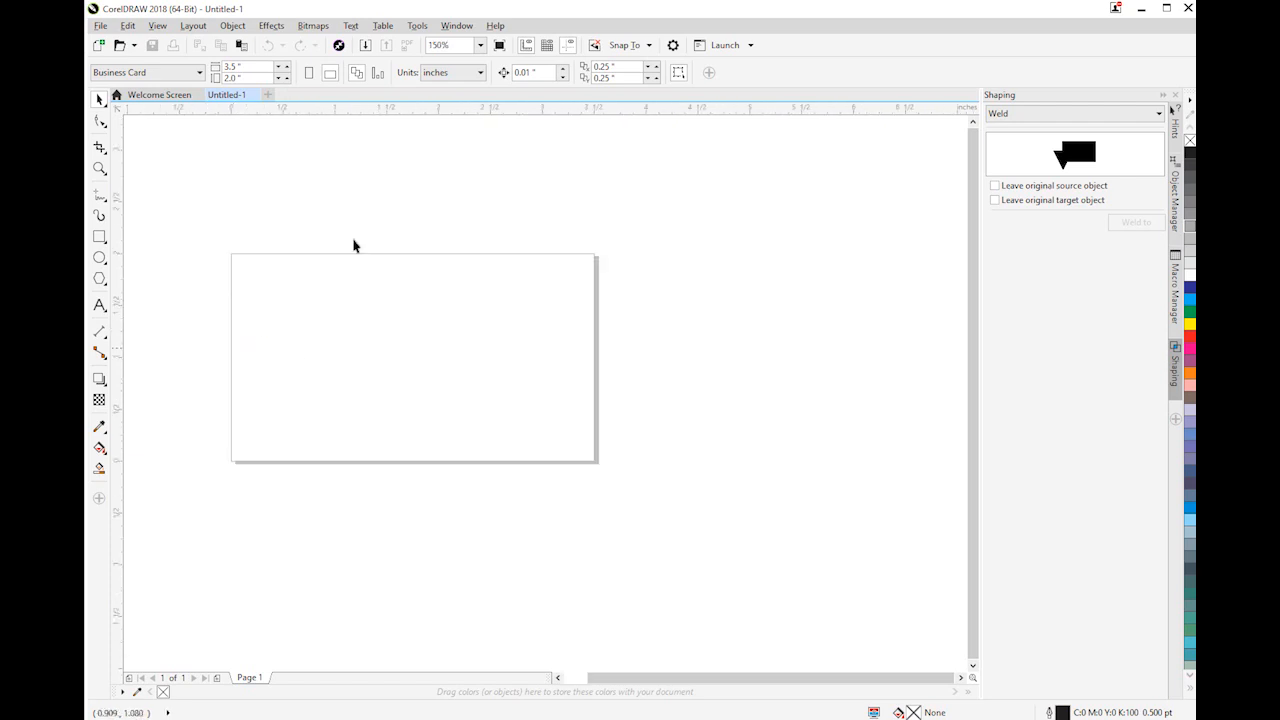
# Change the document's page size to A4
pyautogui.click(200, 72)
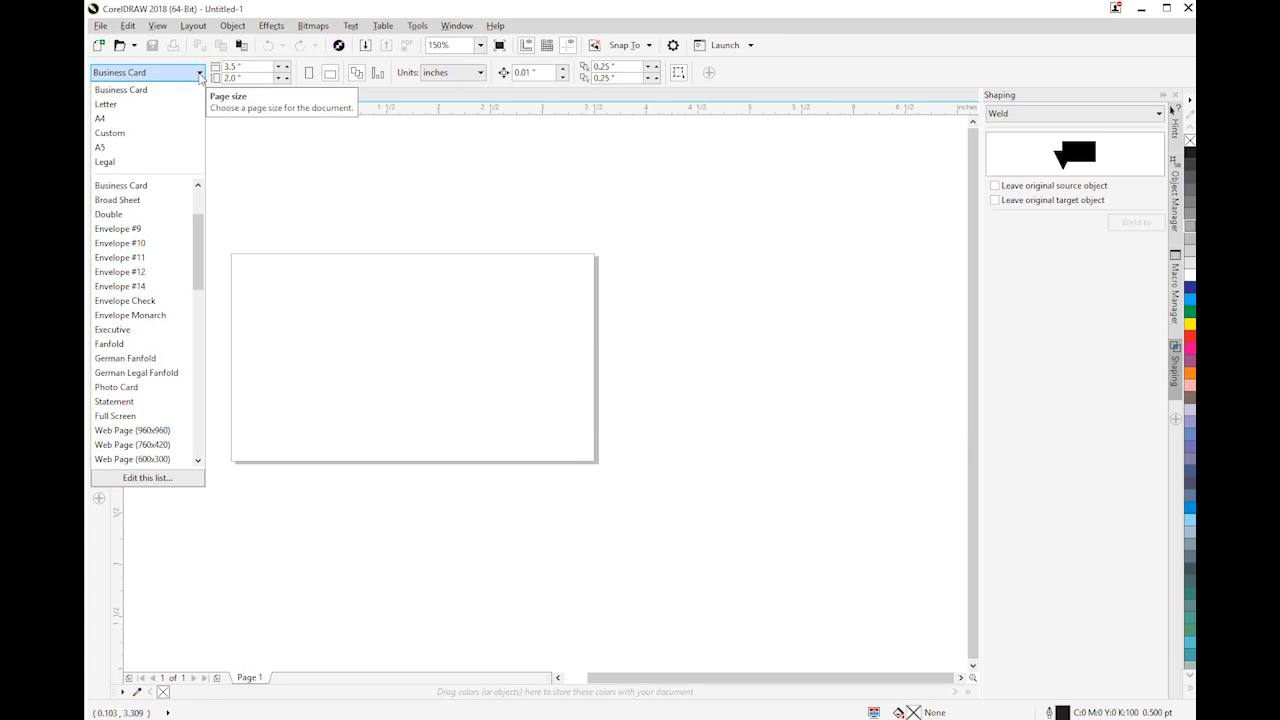
pyautogui.scroll(2, 196, 225)
pyautogui.click(100, 118)
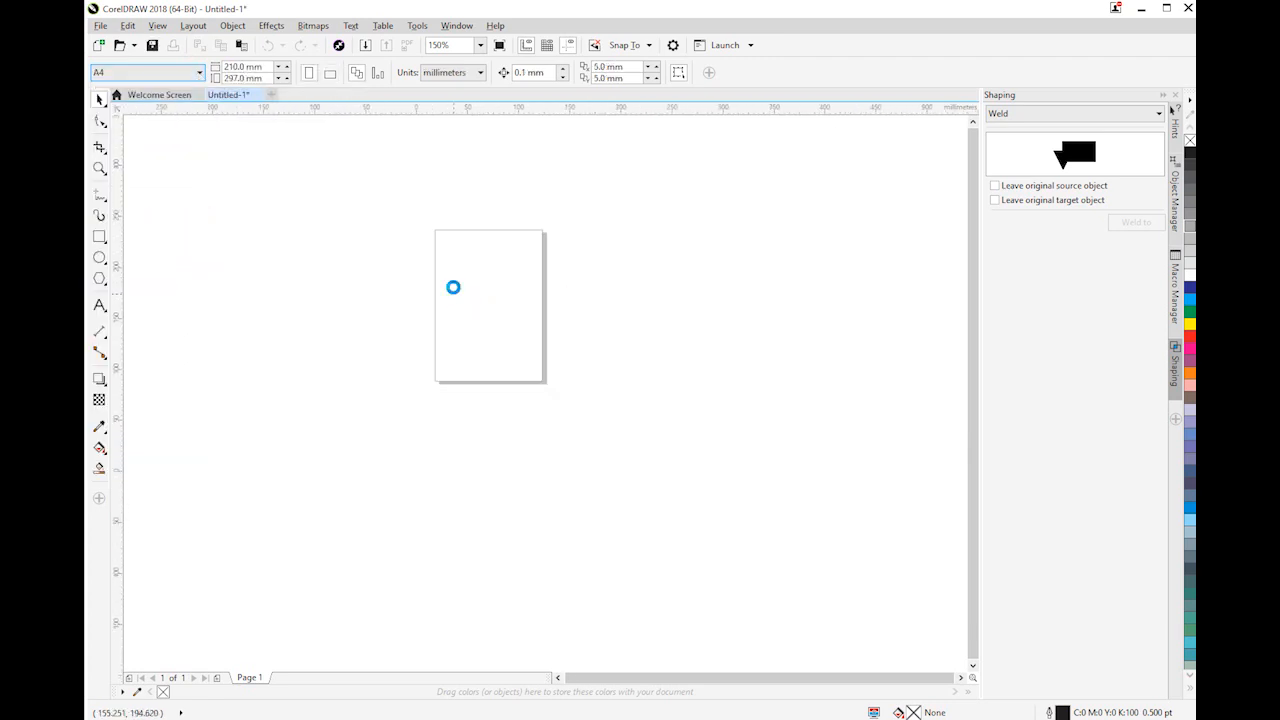
pyautogui.click(330, 72)
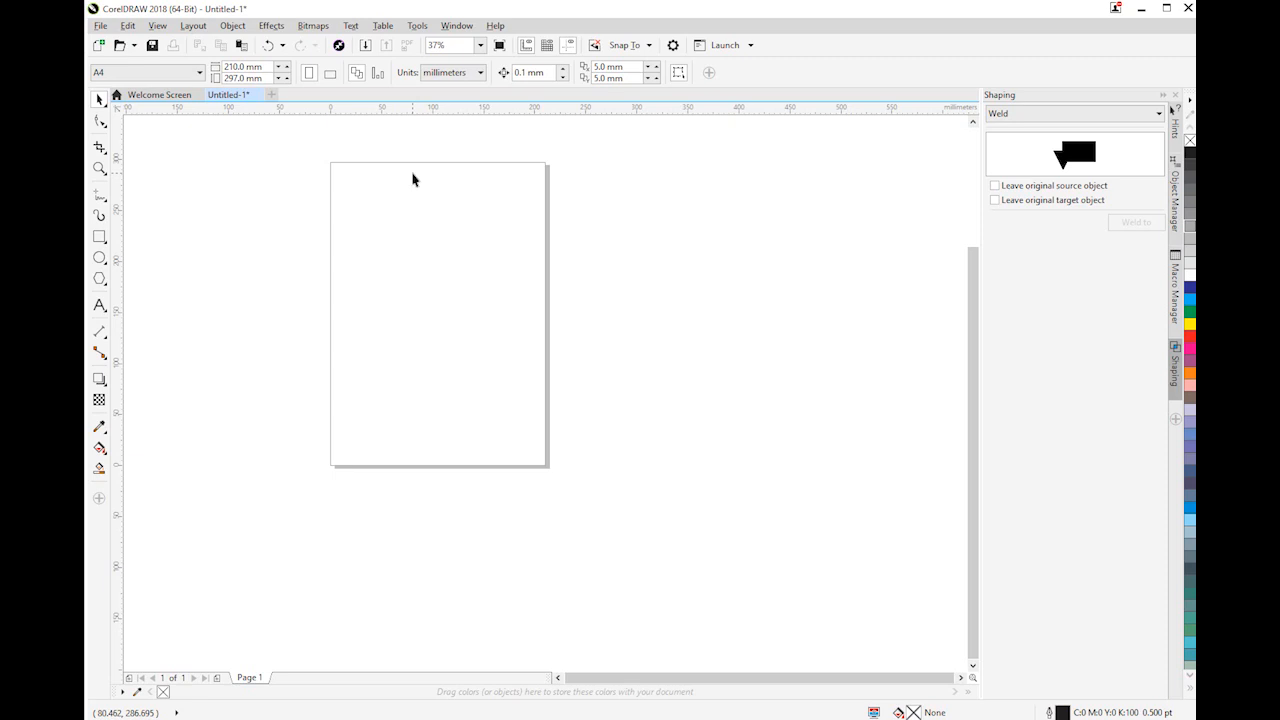
# Set the page size back to Business Card
pyautogui.click(191, 74)
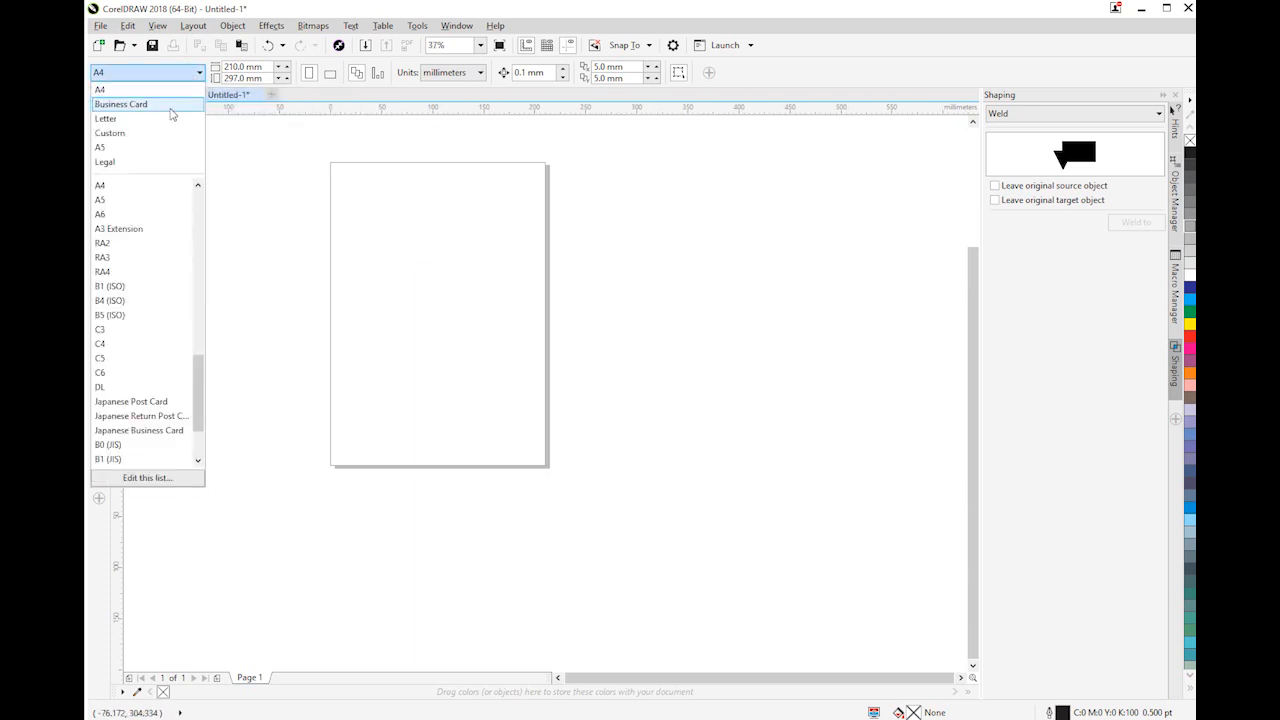
pyautogui.click(116, 104)
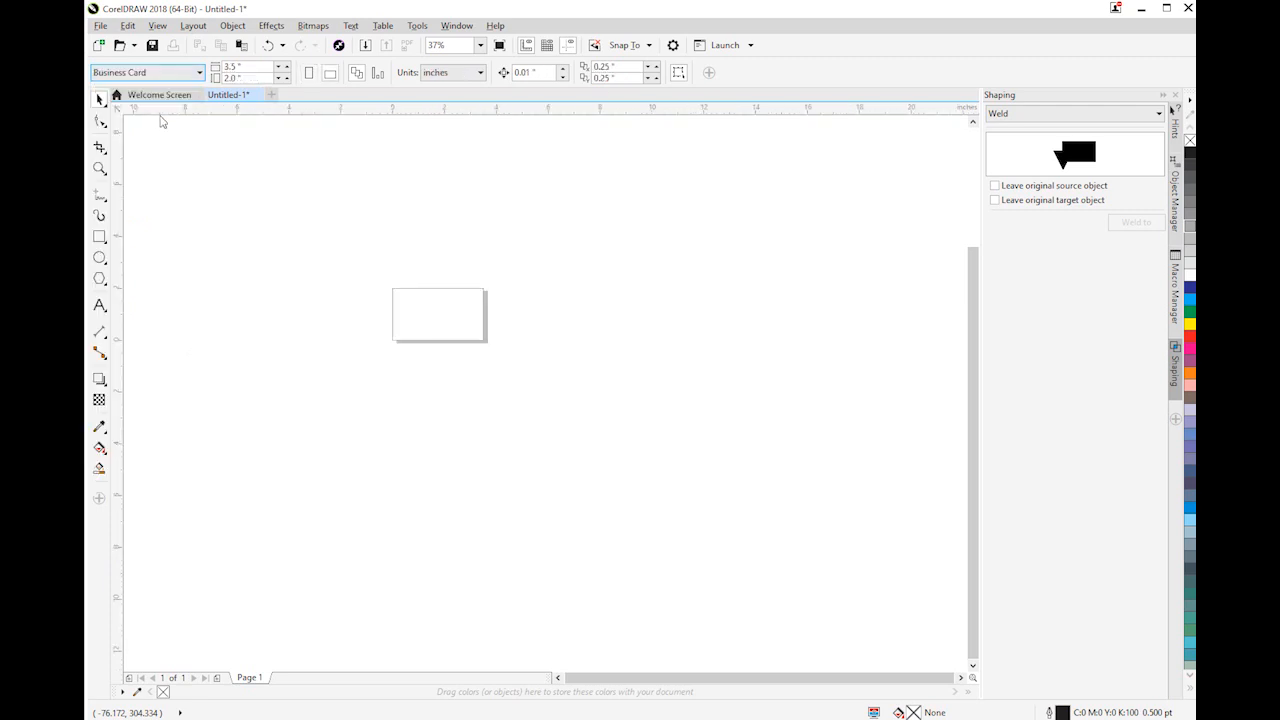
pyautogui.scroll(4, 431, 331)
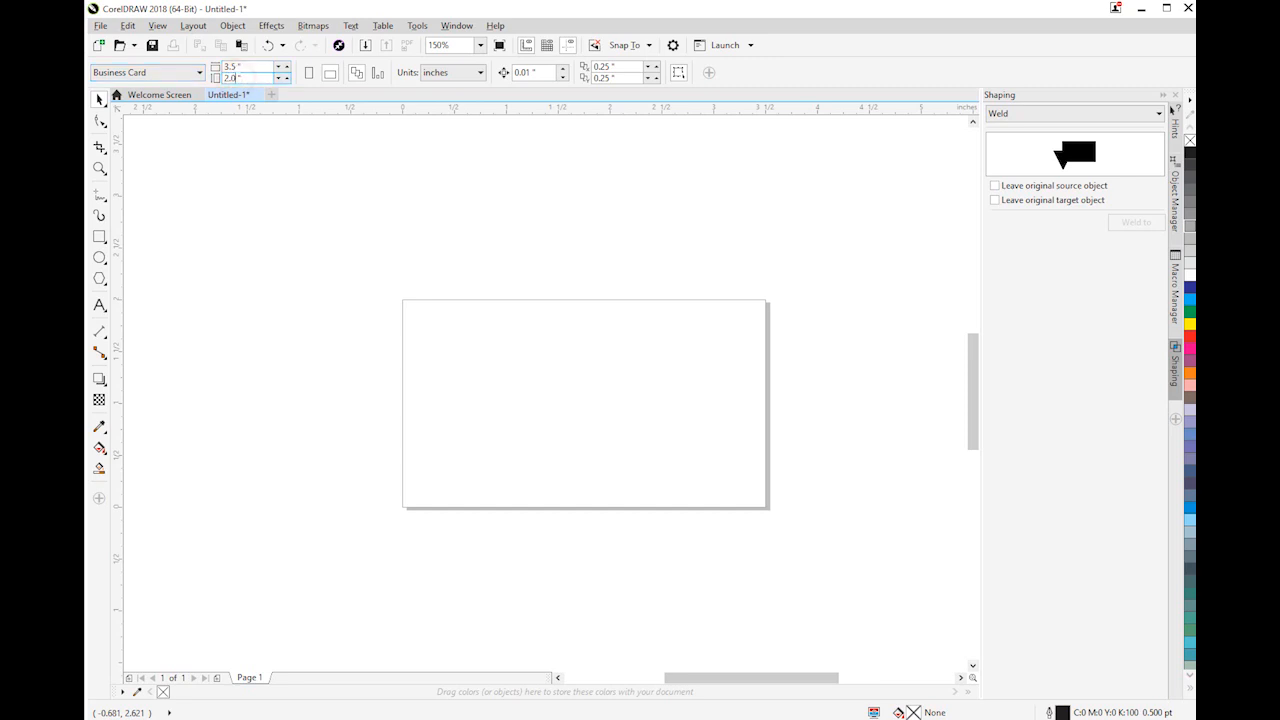
# Set the document's measurement units to centimeters
pyautogui.doubleClick(240, 77)
pyautogui.click(430, 72)
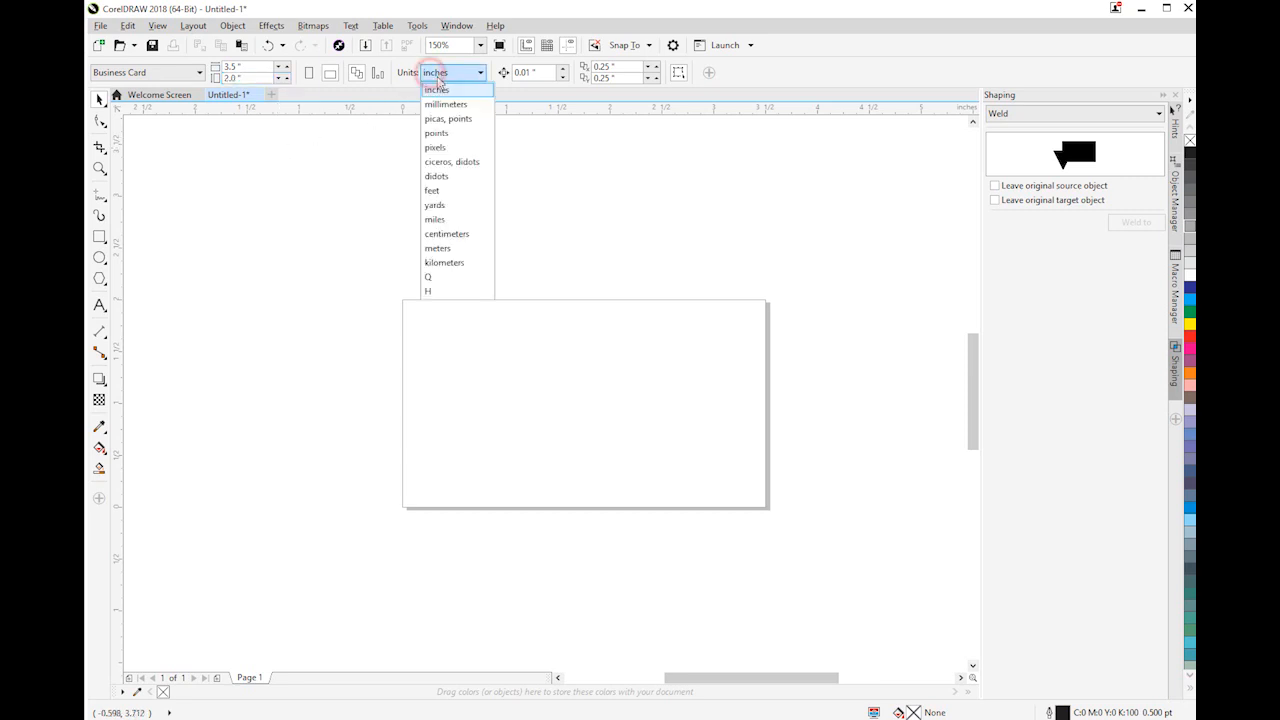
pyautogui.click(459, 234)
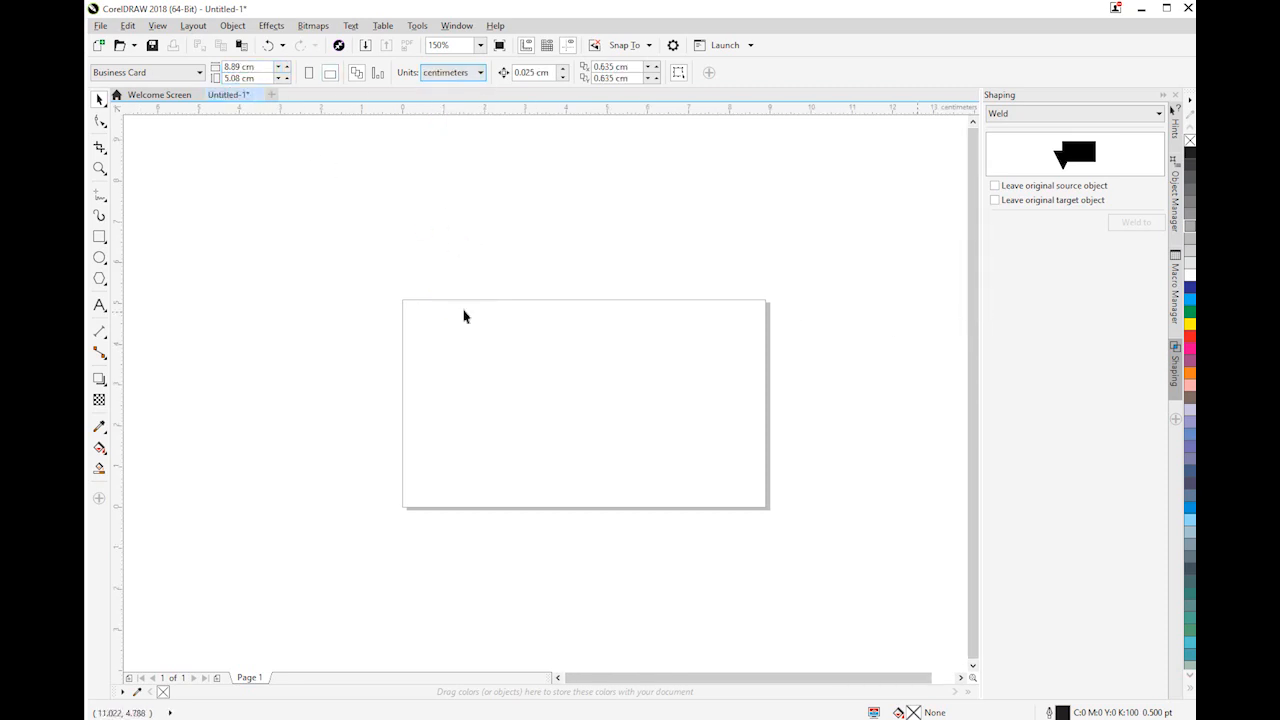
pyautogui.click(230, 95)
pyautogui.scroll(2, 540, 450)
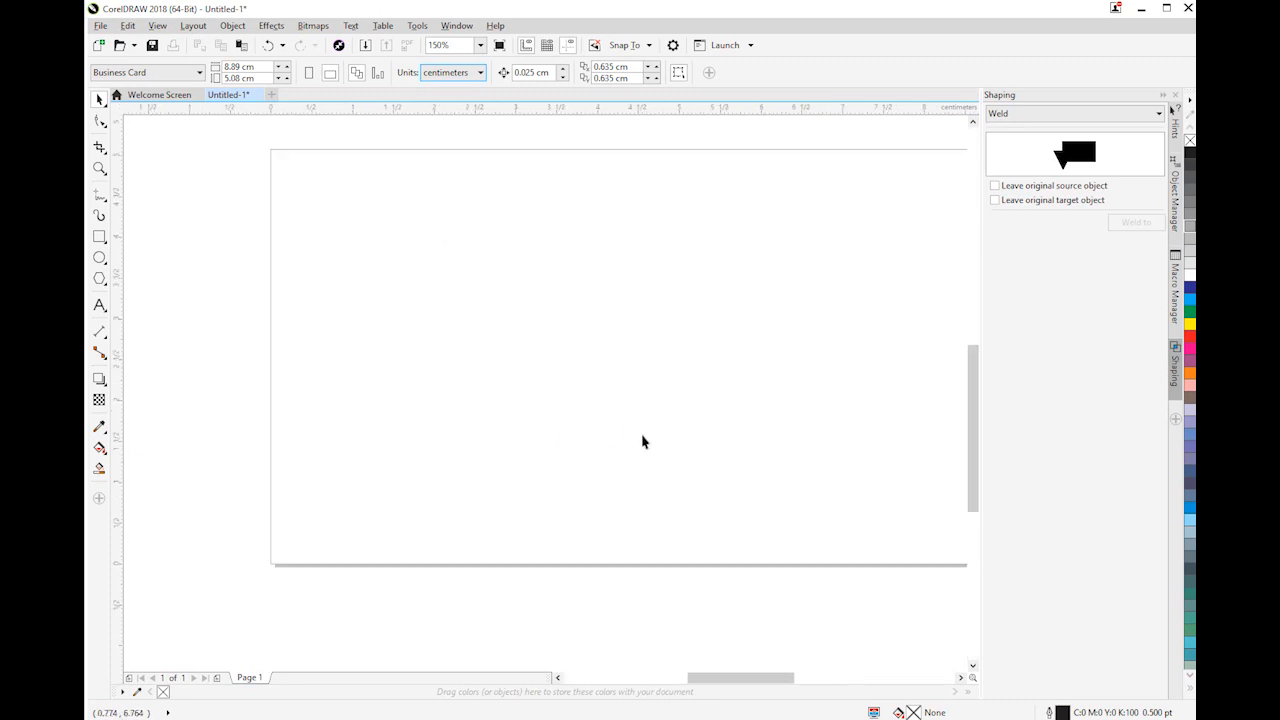
pyautogui.scroll(-2, 775, 460)
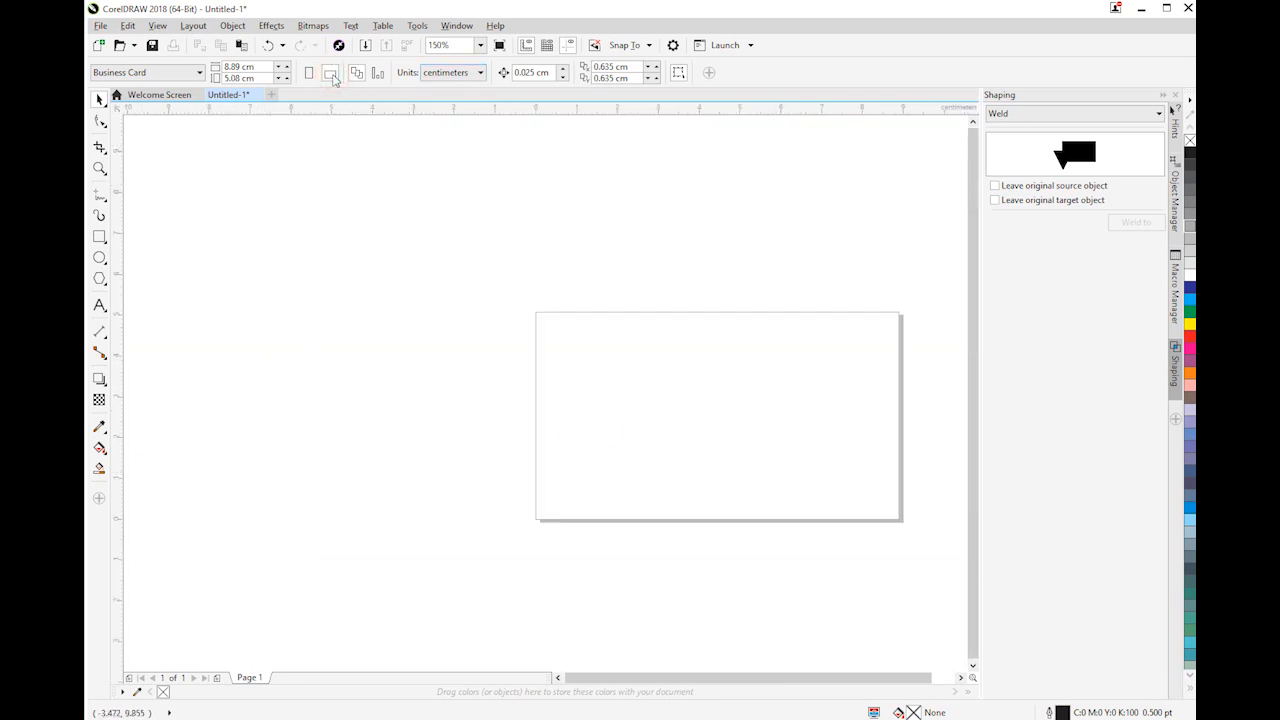
pyautogui.click(950, 677)
pyautogui.scroll(2, 524, 388)
pyautogui.scroll(-2, 545, 407)
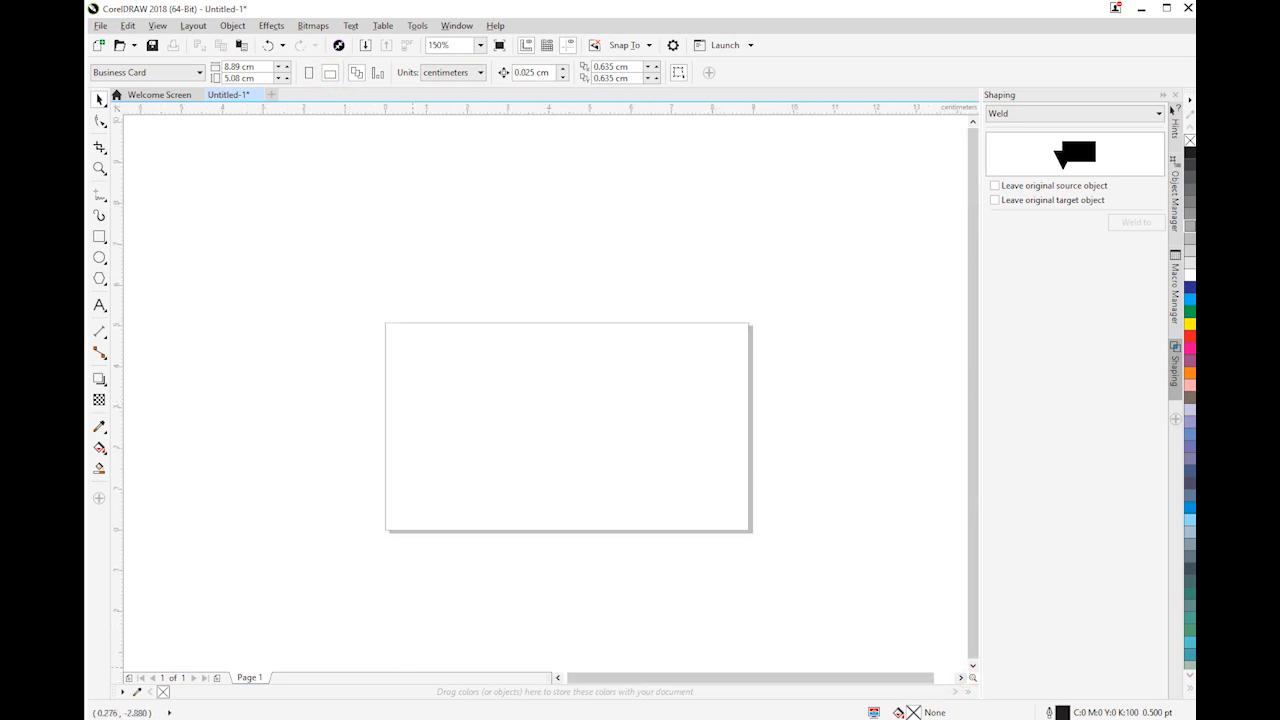
# Bring the Charis Computer Solutions (CCS) logo image into the business card document
pyautogui.click(509, 452)
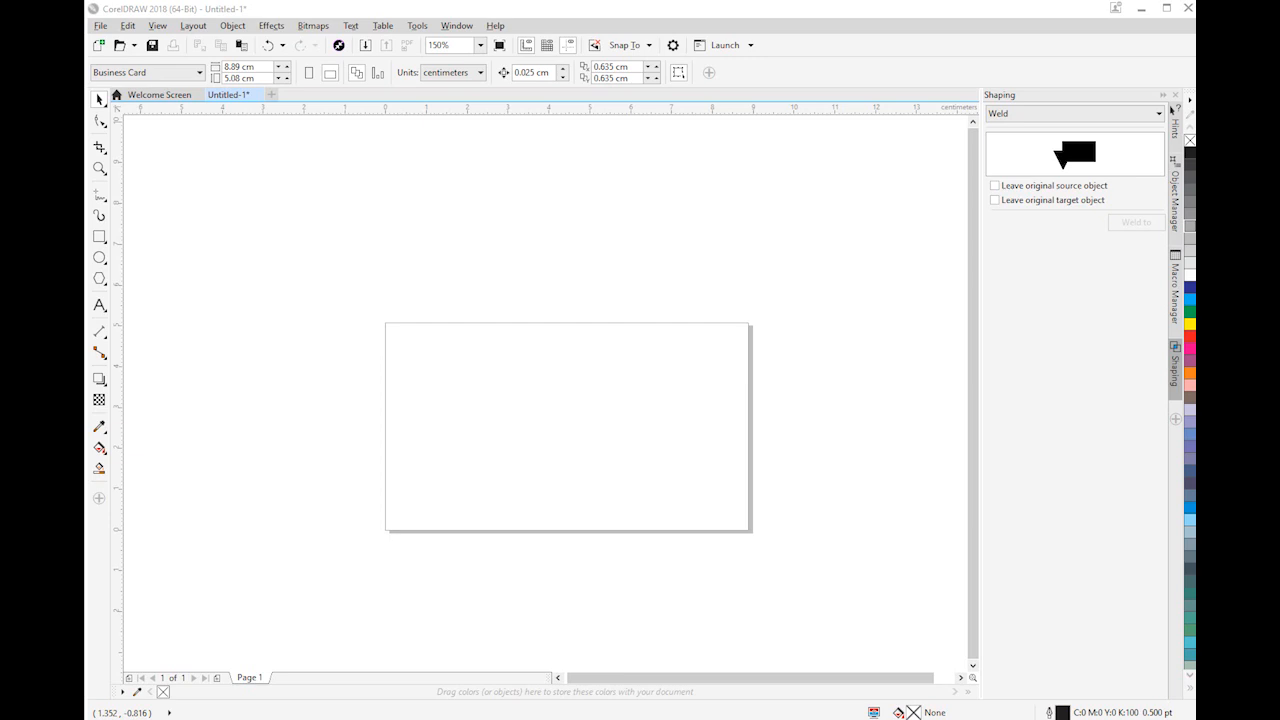
pyautogui.moveTo(178, 488); pyautogui.dragTo(453, 309)
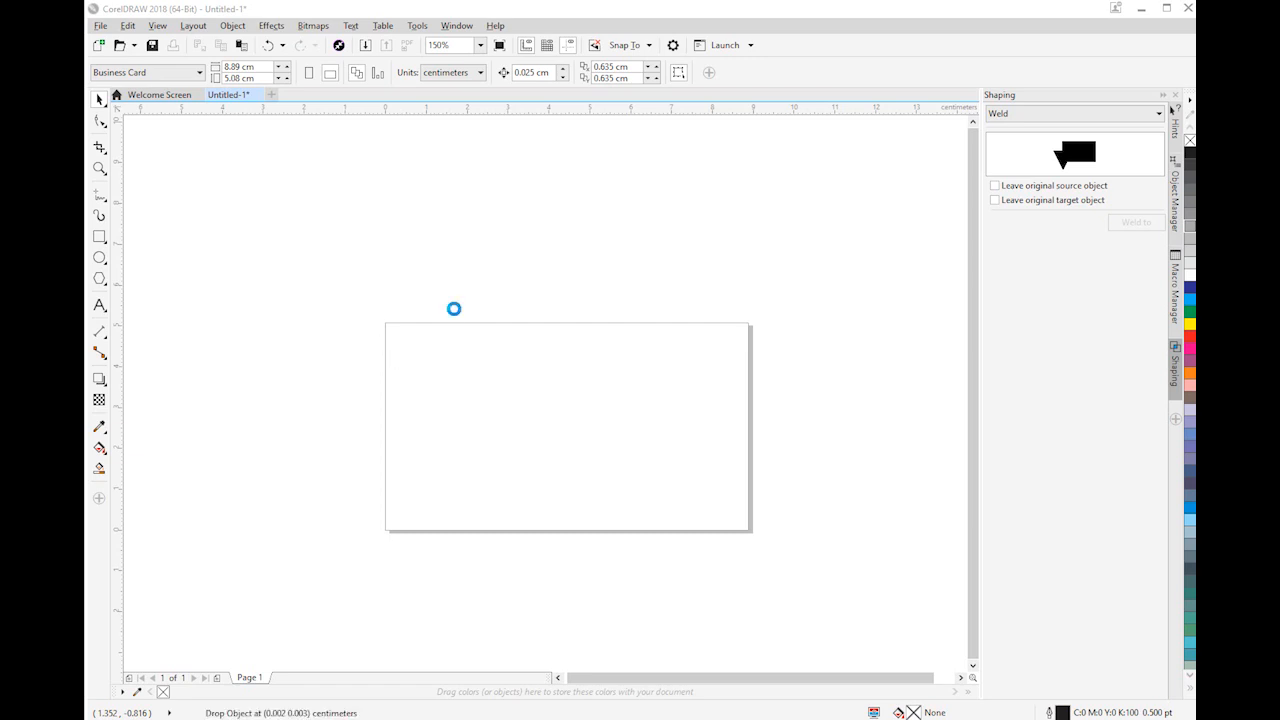
pyautogui.click(335, 268)
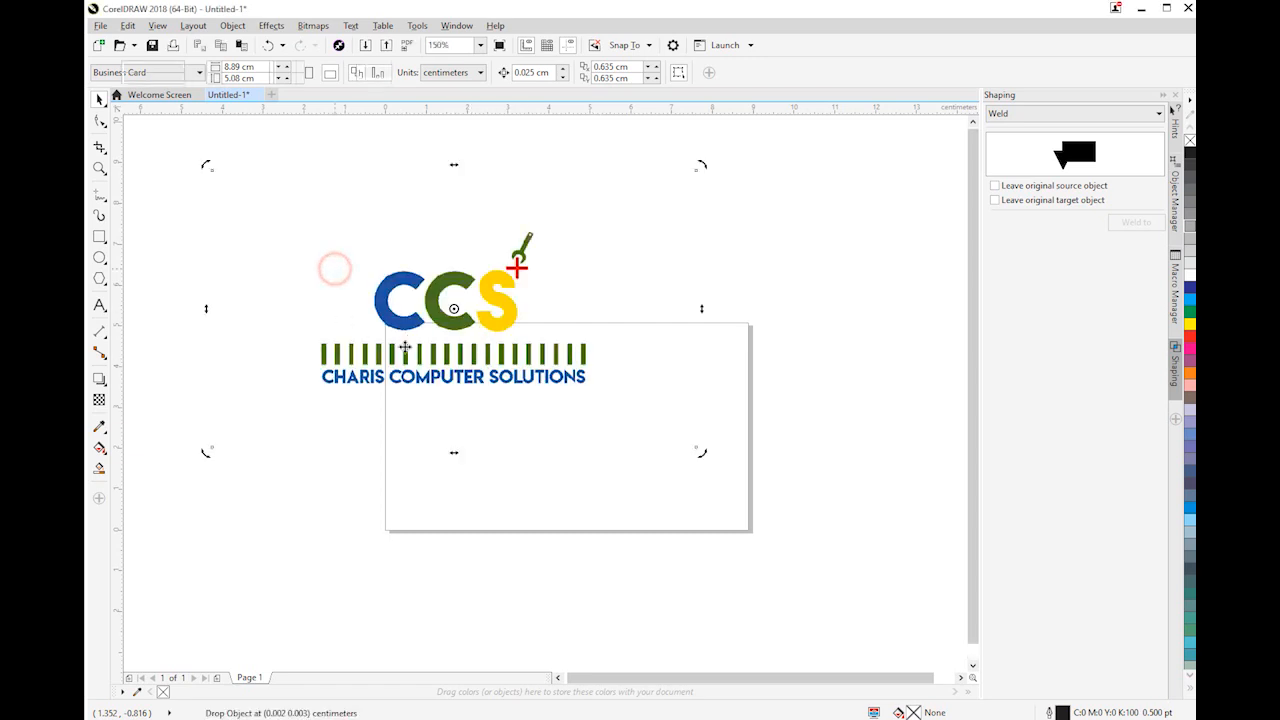
pyautogui.click(405, 347)
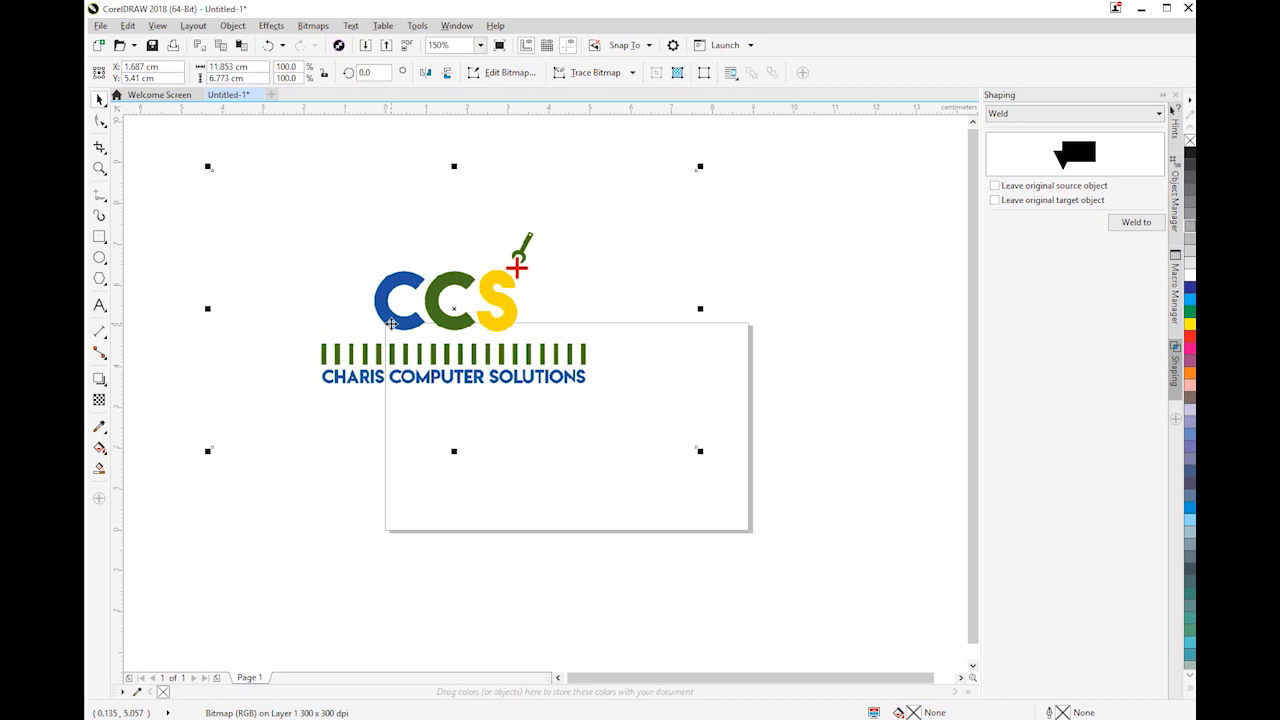
# Scale the logo down proportionally to about 28% (3.35 by 1.92 cm) and place it in the card's upper-left corner
pyautogui.click(394, 312)
pyautogui.click(398, 315)
pyautogui.moveTo(700, 450); pyautogui.dragTo(415, 288)
pyautogui.moveTo(303, 240); pyautogui.dragTo(423, 340)
pyautogui.moveTo(434, 360); pyautogui.dragTo(436, 362)
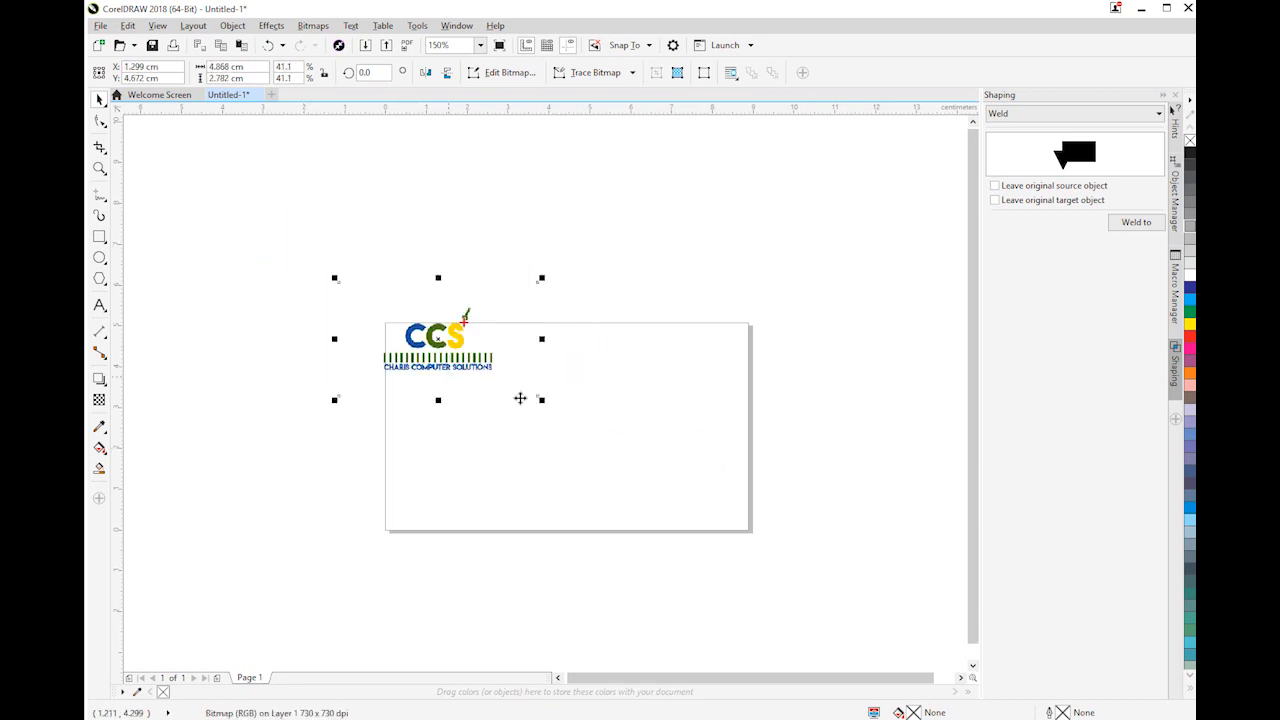
pyautogui.moveTo(541, 401); pyautogui.dragTo(463, 364)
pyautogui.moveTo(463, 364); pyautogui.dragTo(460, 372)
pyautogui.click(513, 277)
pyautogui.scroll(1, 459, 398)
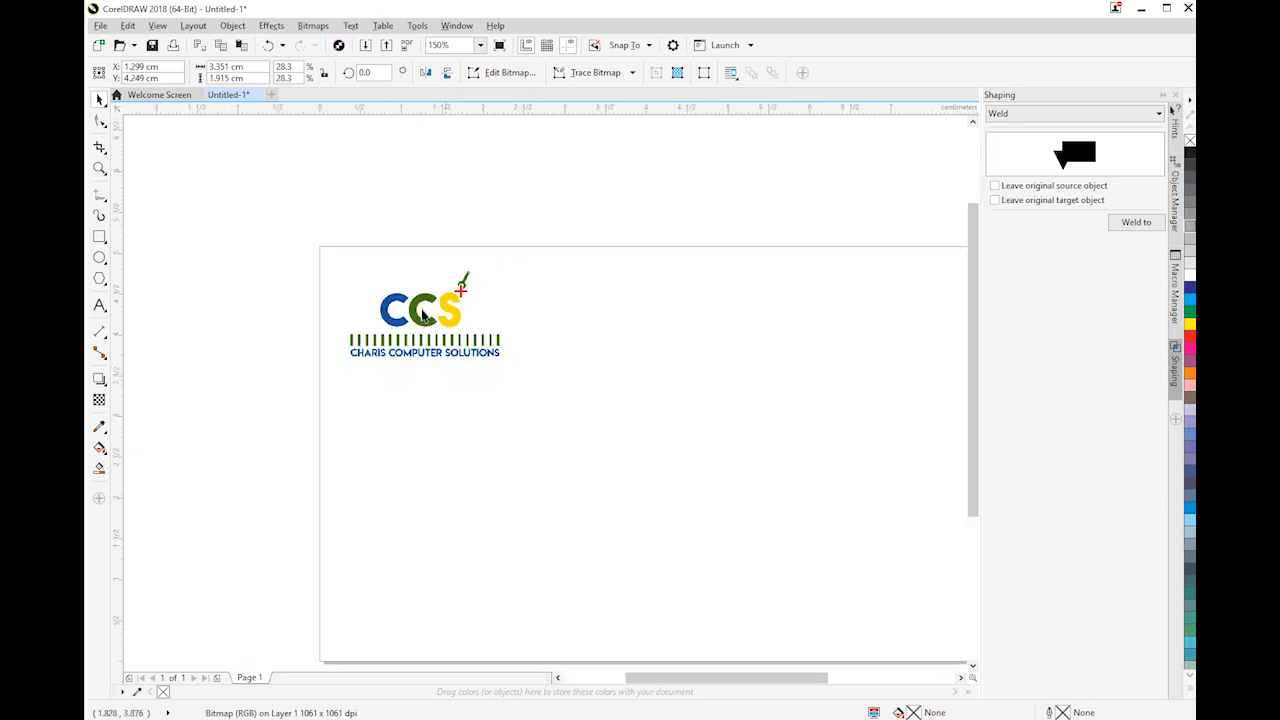
pyautogui.scroll(1, 424, 314)
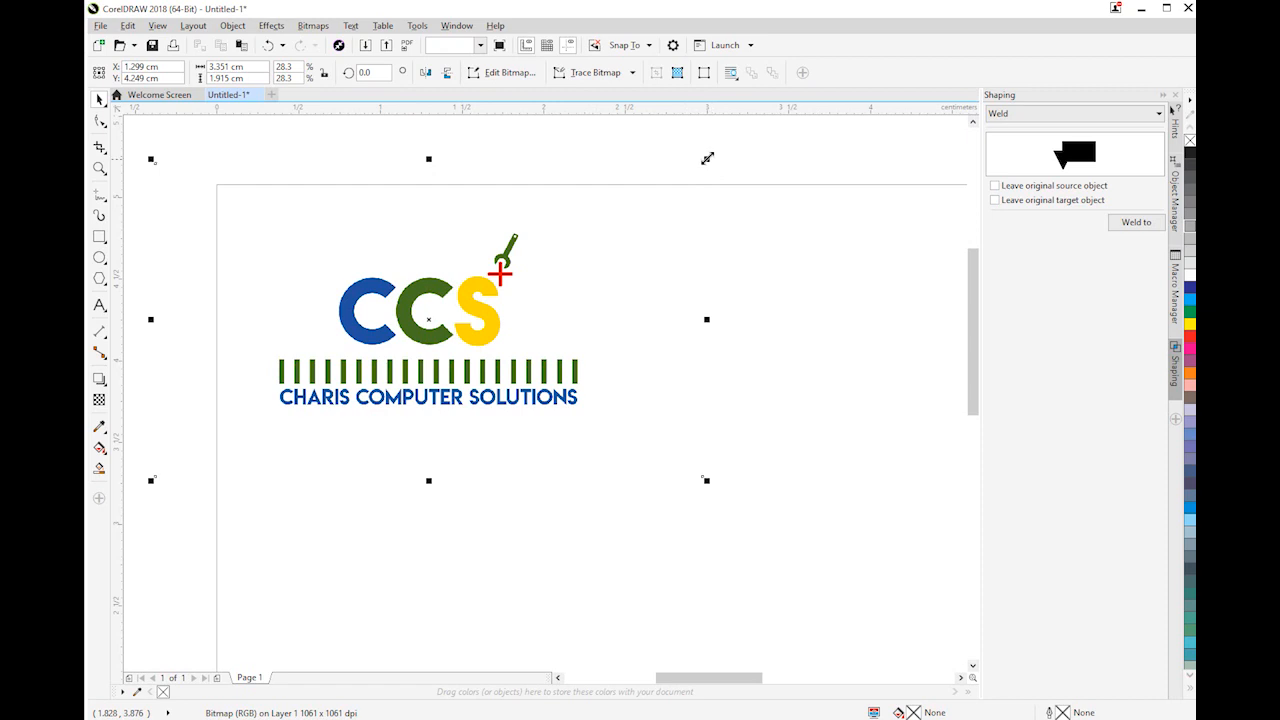
# Enlarge the logo to about 35% (4.17 by 2.38 cm), keeping it within the card's upper-left corner
pyautogui.click(716, 146)
pyautogui.scroll(-2, 514, 334)
pyautogui.click(423, 367)
pyautogui.moveTo(420, 371); pyautogui.dragTo(398, 386)
pyautogui.moveTo(483, 349); pyautogui.dragTo(460, 326)
pyautogui.scroll(1, 576, 370)
pyautogui.click(737, 345)
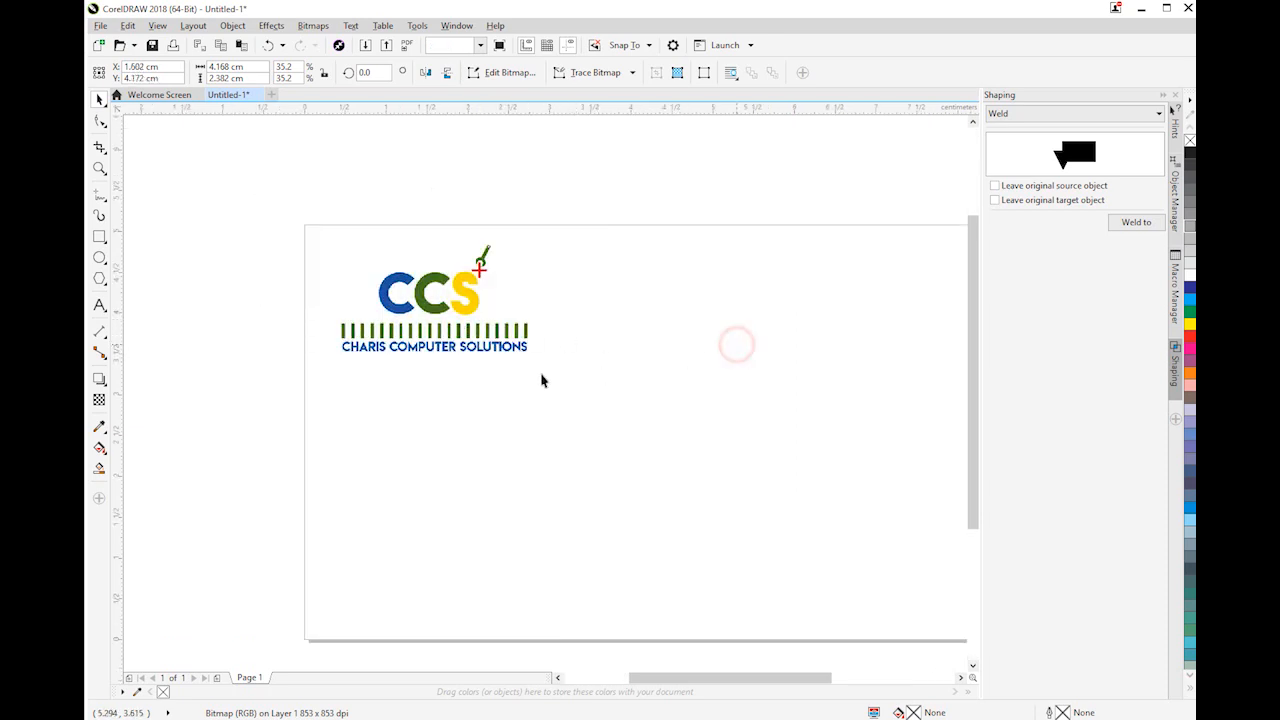
pyautogui.click(468, 334)
pyautogui.scroll(-2, 746, 398)
pyautogui.scroll(3, 853, 421)
pyautogui.scroll(-3, 724, 417)
pyautogui.scroll(1, 670, 395)
pyautogui.scroll(1, 660, 400)
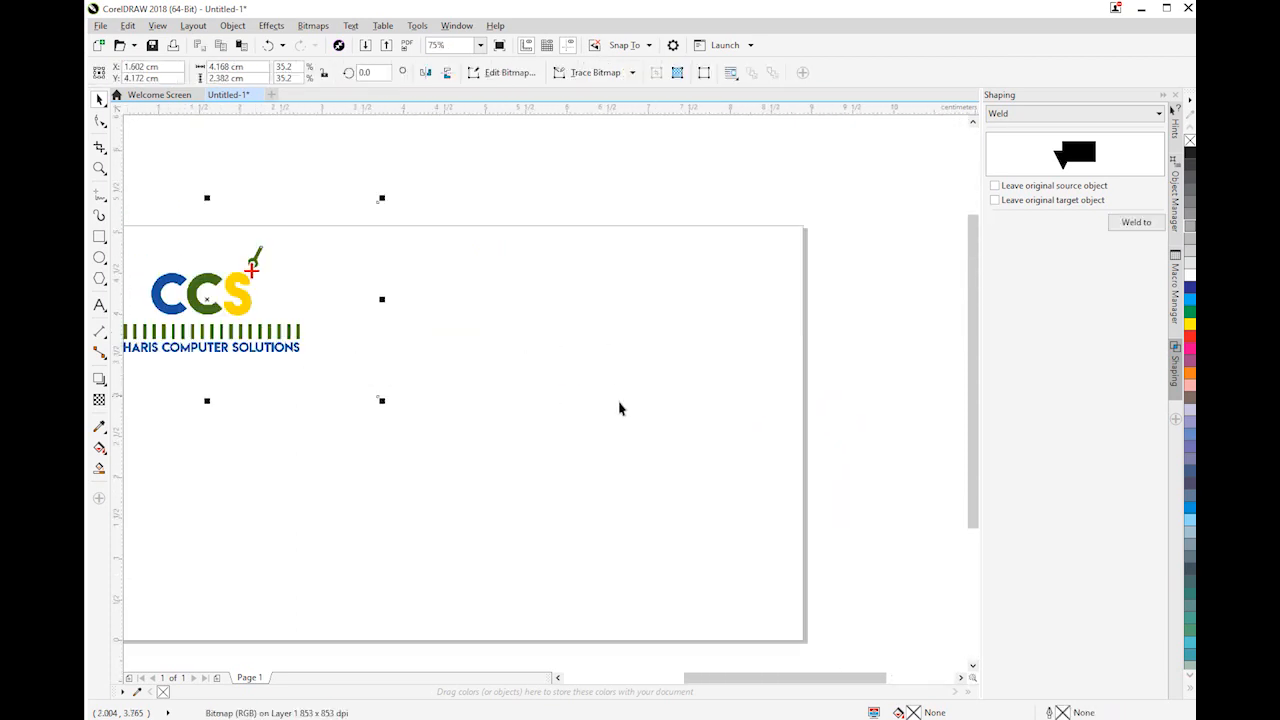
pyautogui.scroll(-1, 571, 423)
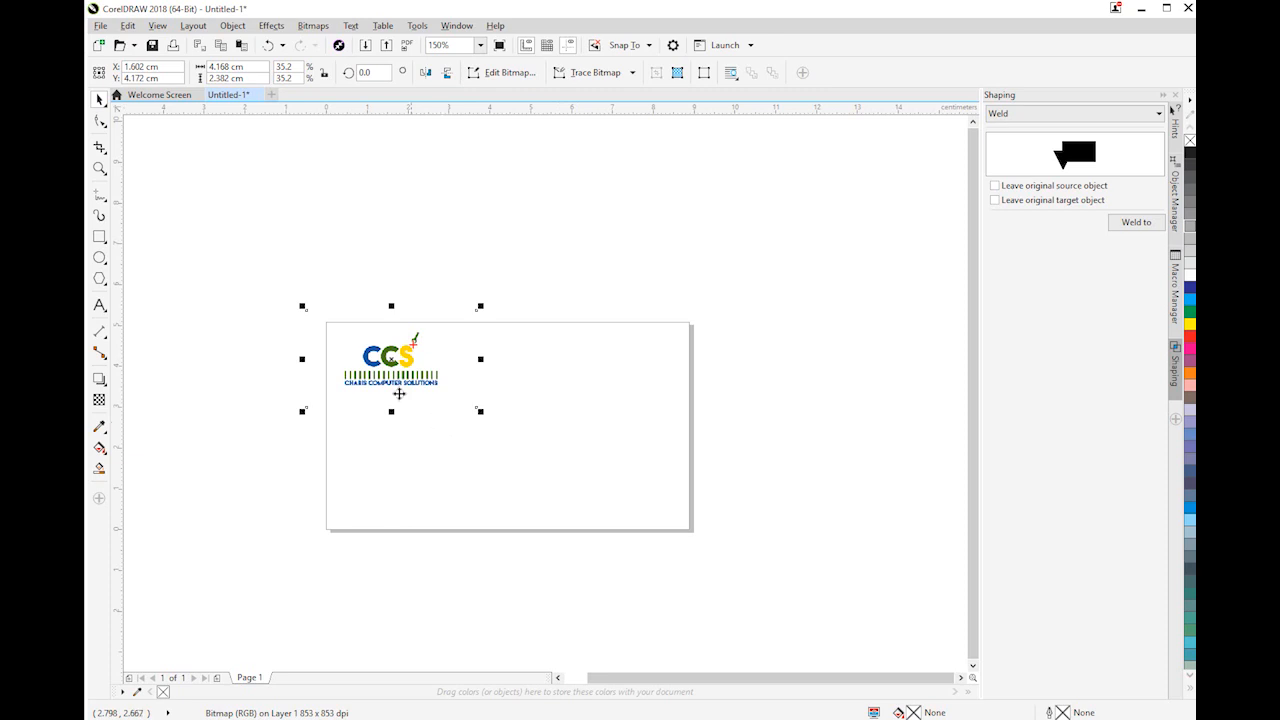
# Reposition the logo within the card's upper-left corner, centred at about X 1.73 cm, Y 4.02 cm, and deselect it
pyautogui.scroll(1, 404, 375)
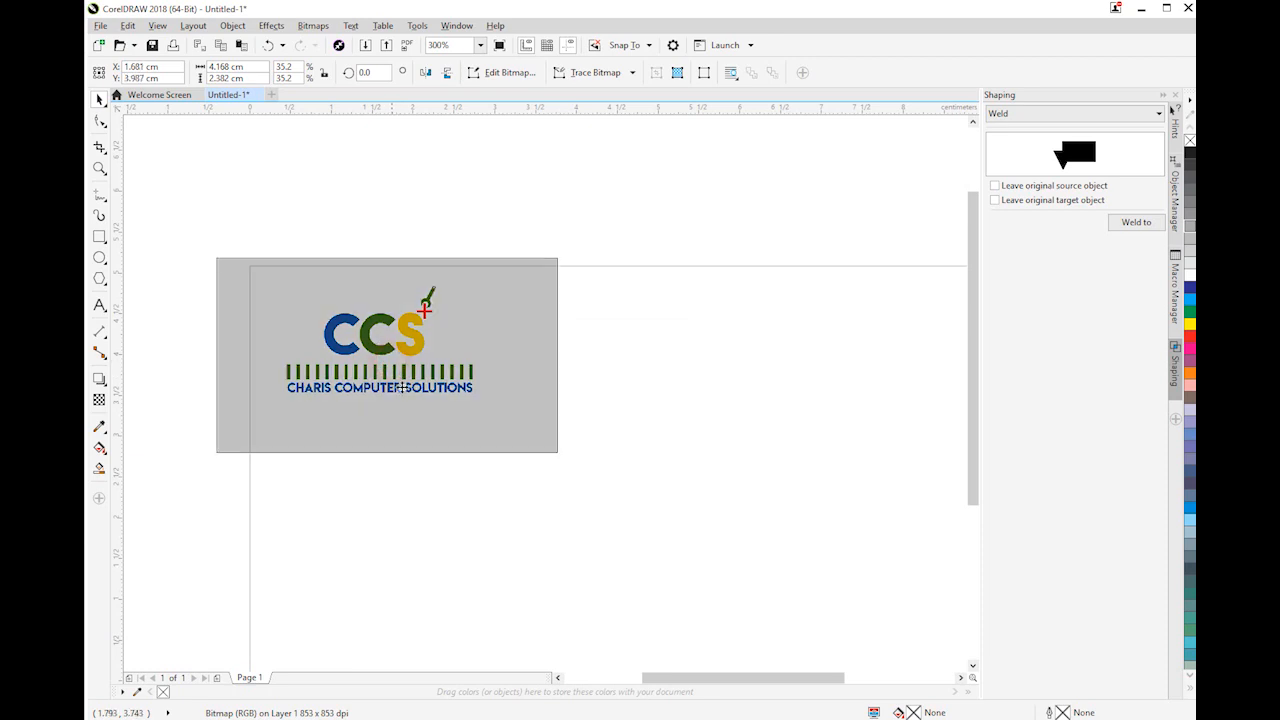
pyautogui.moveTo(419, 408)
pyautogui.mouseDown()
pyautogui.moveTo(441, 387)
pyautogui.moveTo(418, 407)
pyautogui.mouseUp()
pyautogui.scroll(-2, 418, 407)
pyautogui.scroll(3, 400, 390)
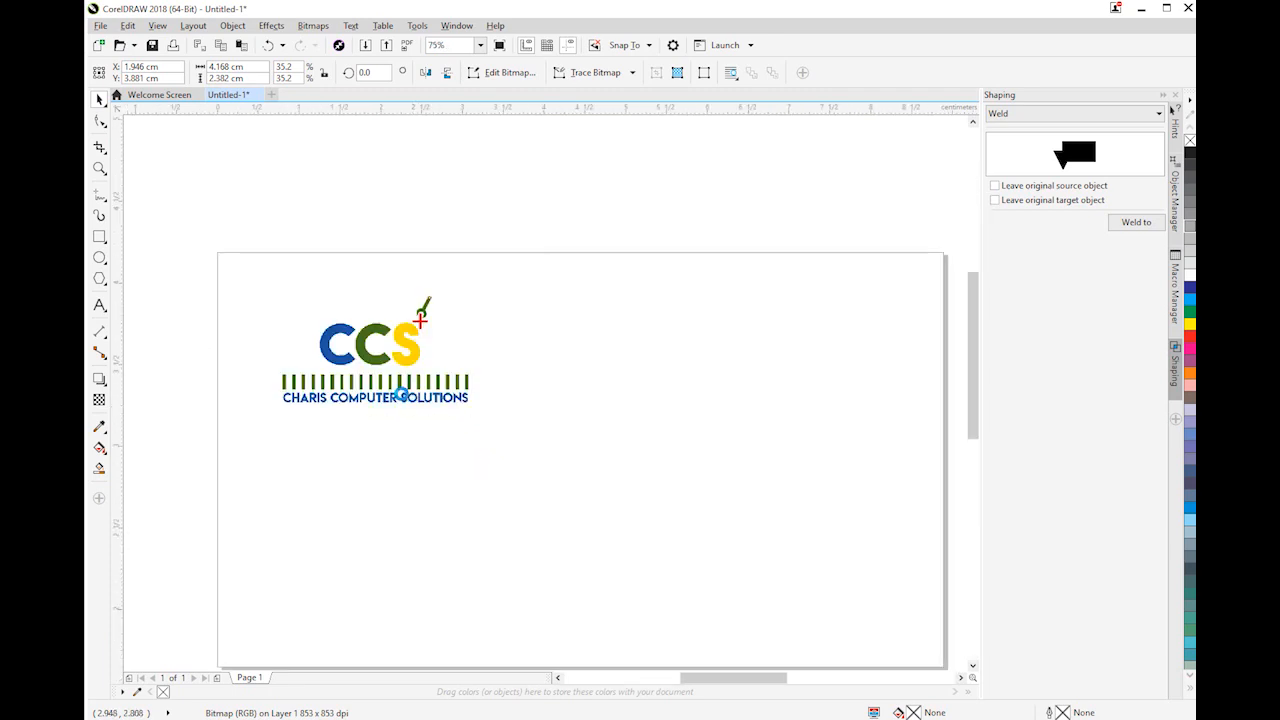
pyautogui.scroll(-5, 385, 374)
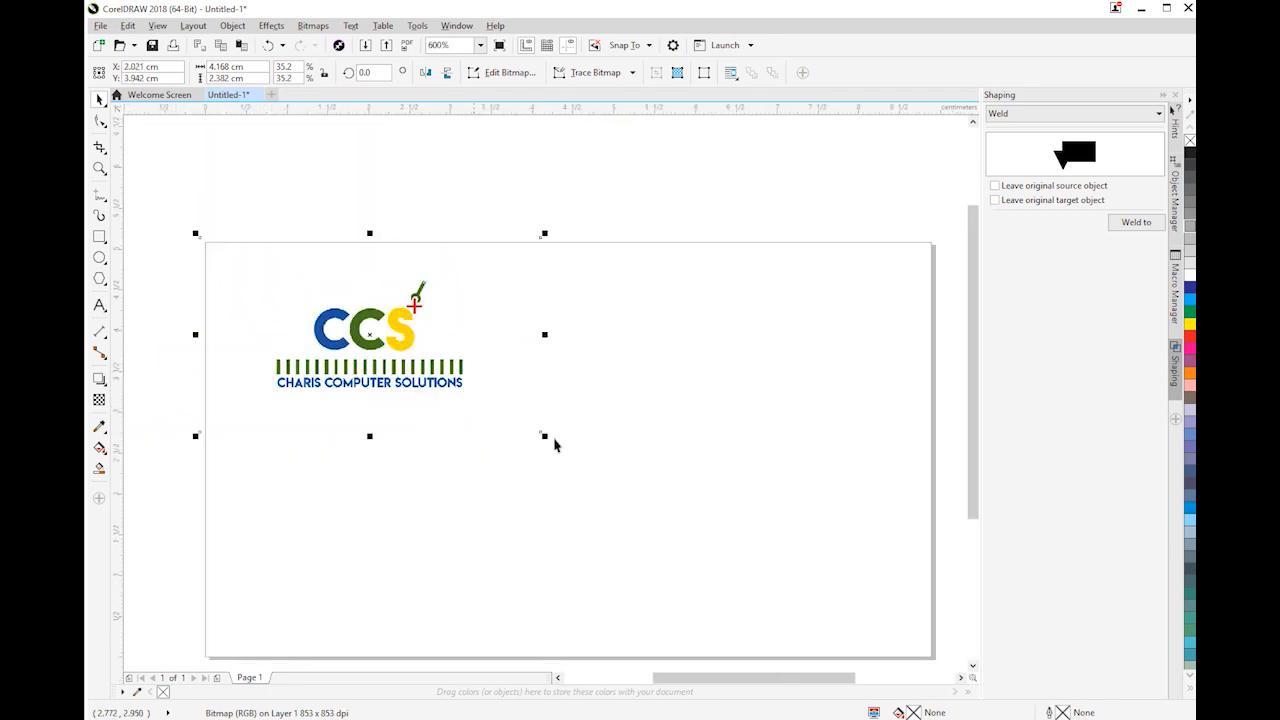
pyautogui.scroll(5, 444, 399)
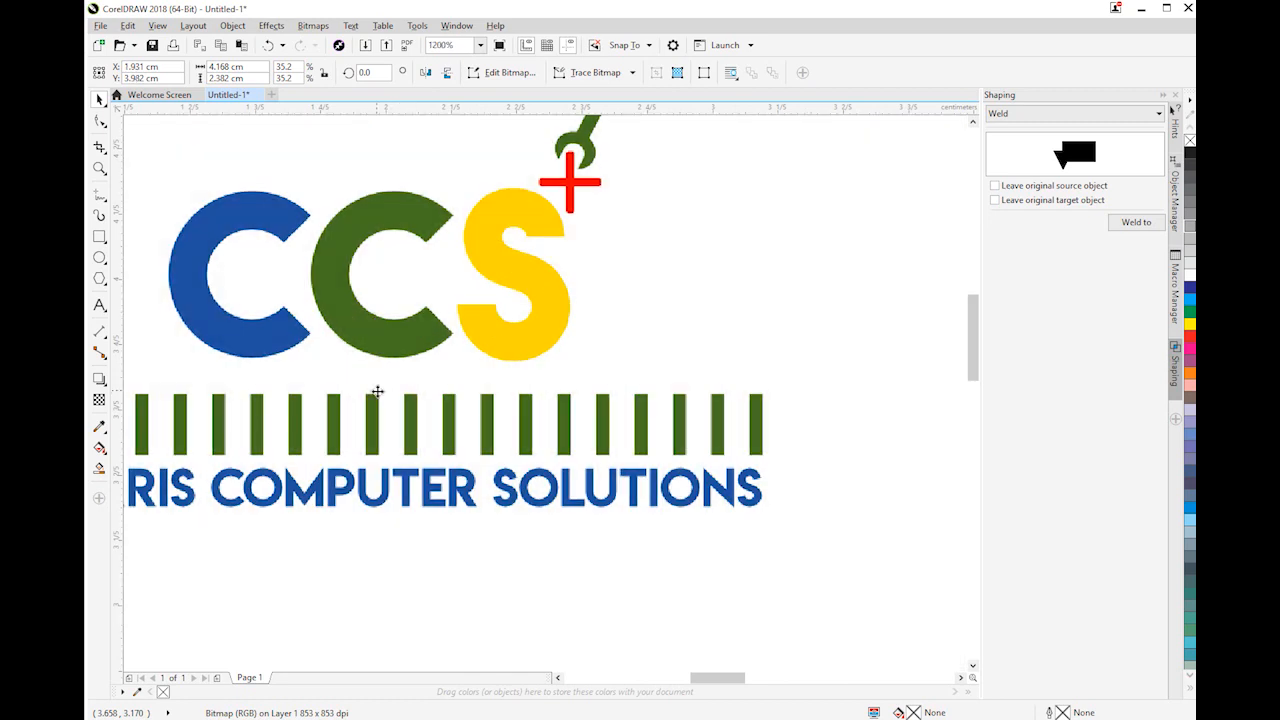
pyautogui.scroll(-2, 377, 391)
pyautogui.moveTo(376, 392); pyautogui.dragTo(359, 389)
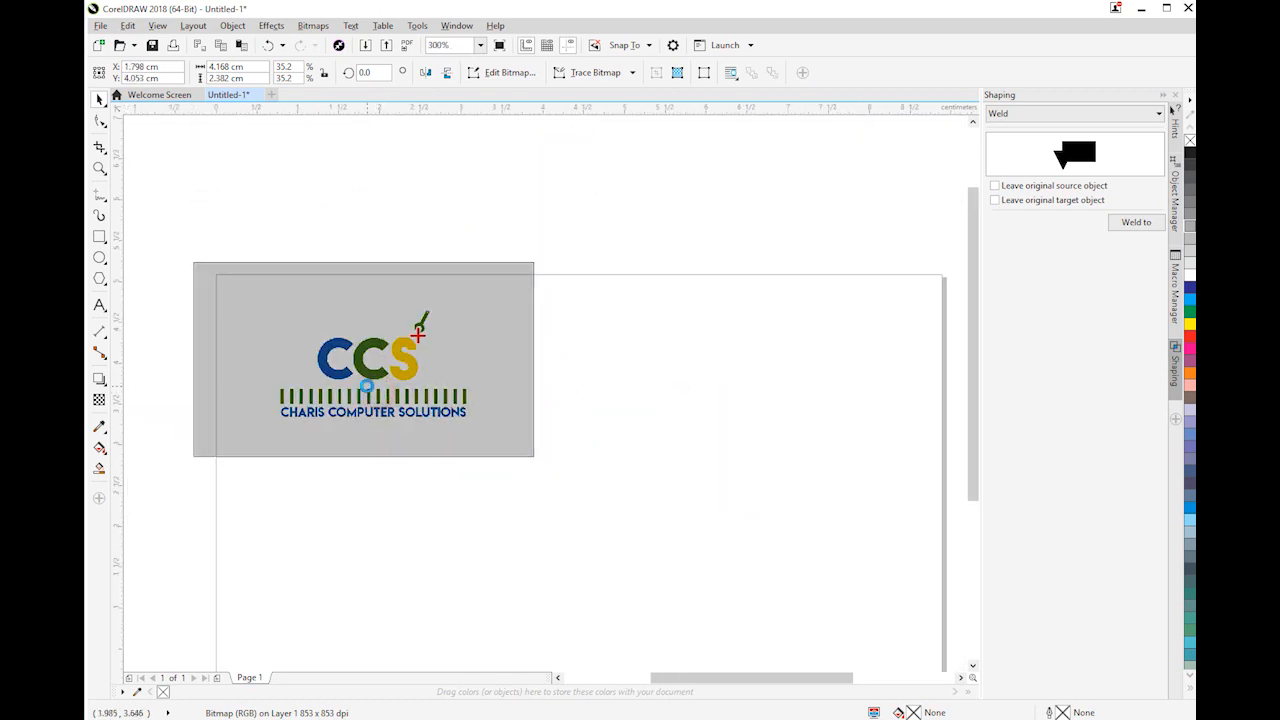
pyautogui.scroll(-4, 654, 531)
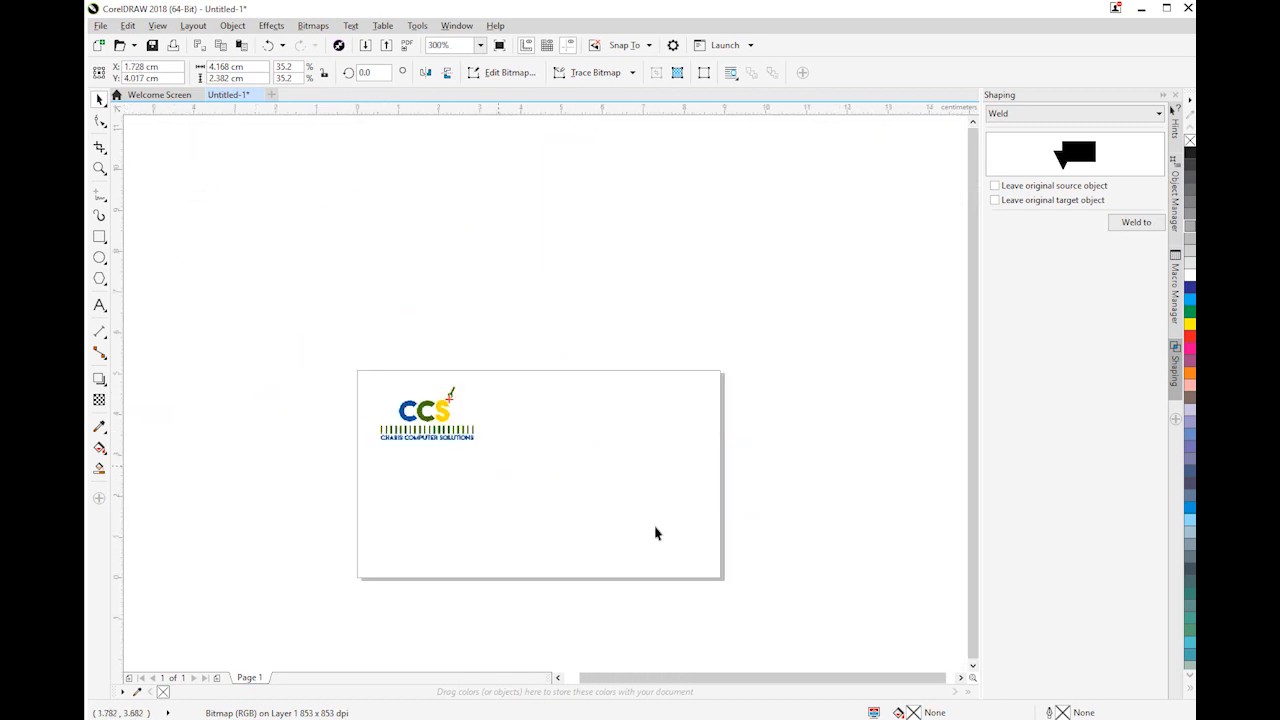
pyautogui.click(654, 531)
# Add the cardholder's full name in capitals as Arial 24 pt artistic text below the logo
pyautogui.scroll(2, 417, 443)
pyautogui.scroll(1, 403, 408)
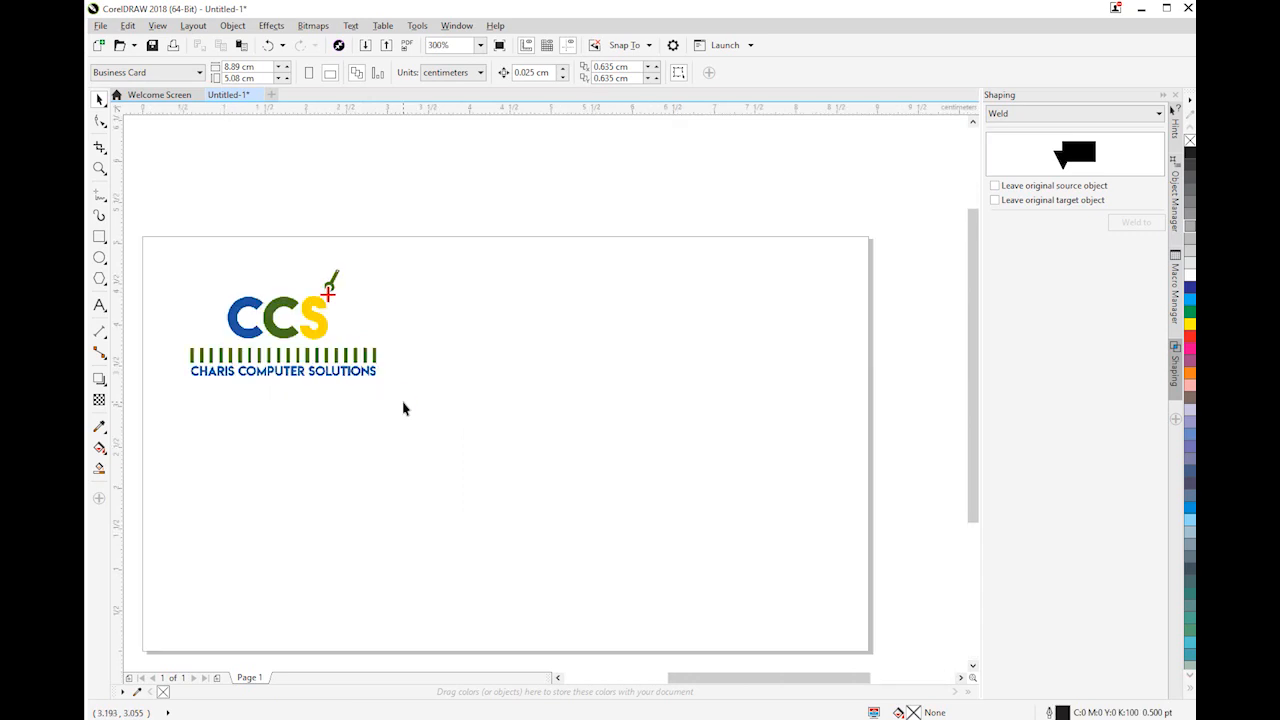
pyautogui.scroll(1, 334, 471)
pyautogui.scroll(-1, 334, 471)
pyautogui.scroll(1, 401, 434)
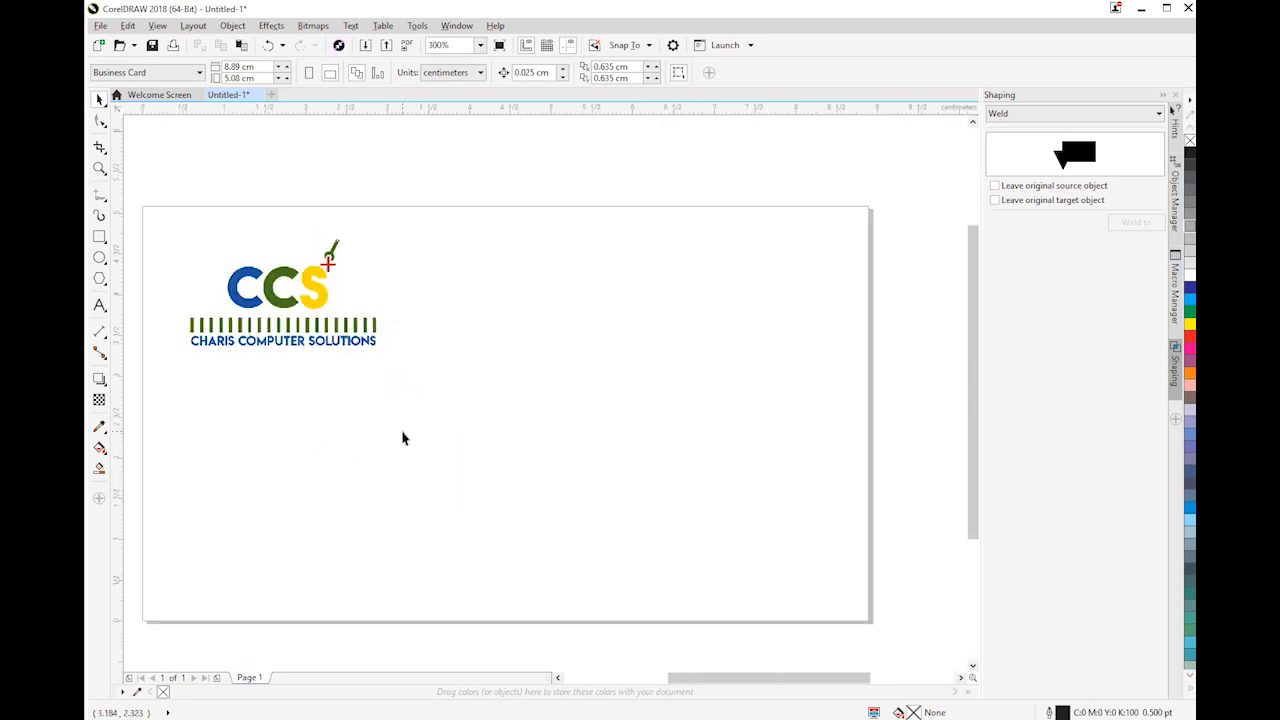
pyautogui.click(99, 305)
pyautogui.click(420, 455)
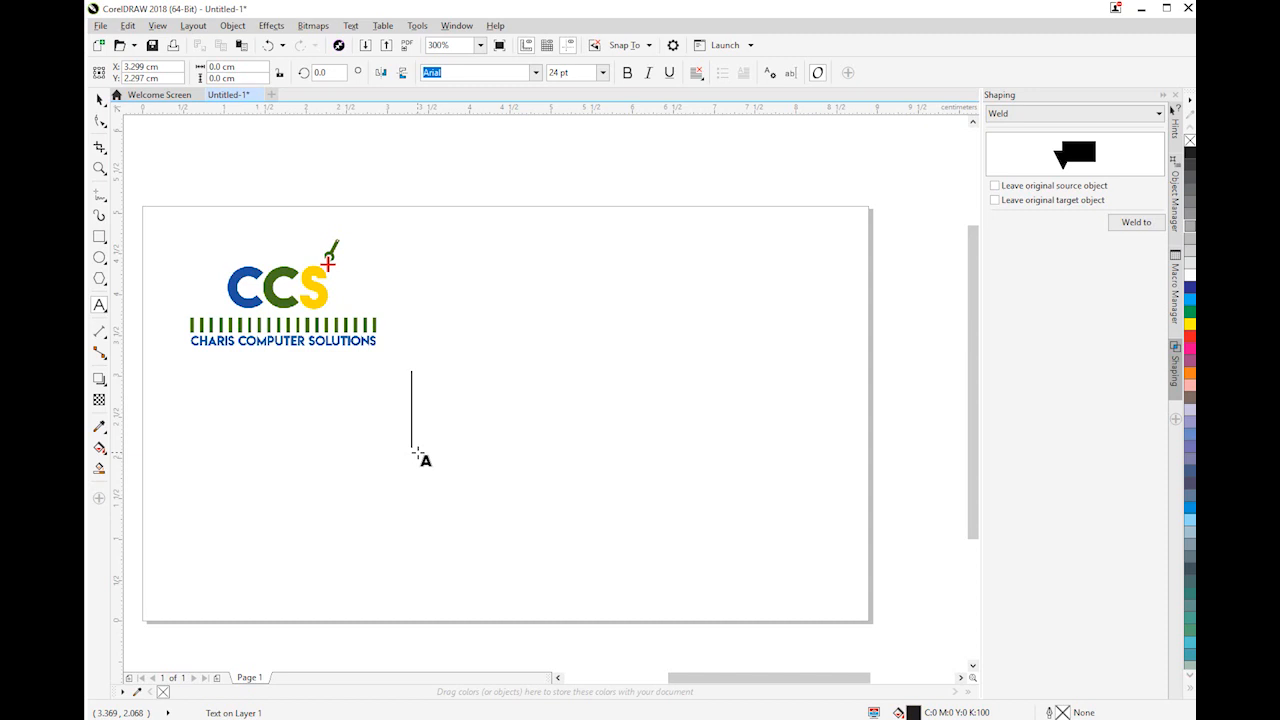
pyautogui.write('d')
pyautogui.press('BackSpace')
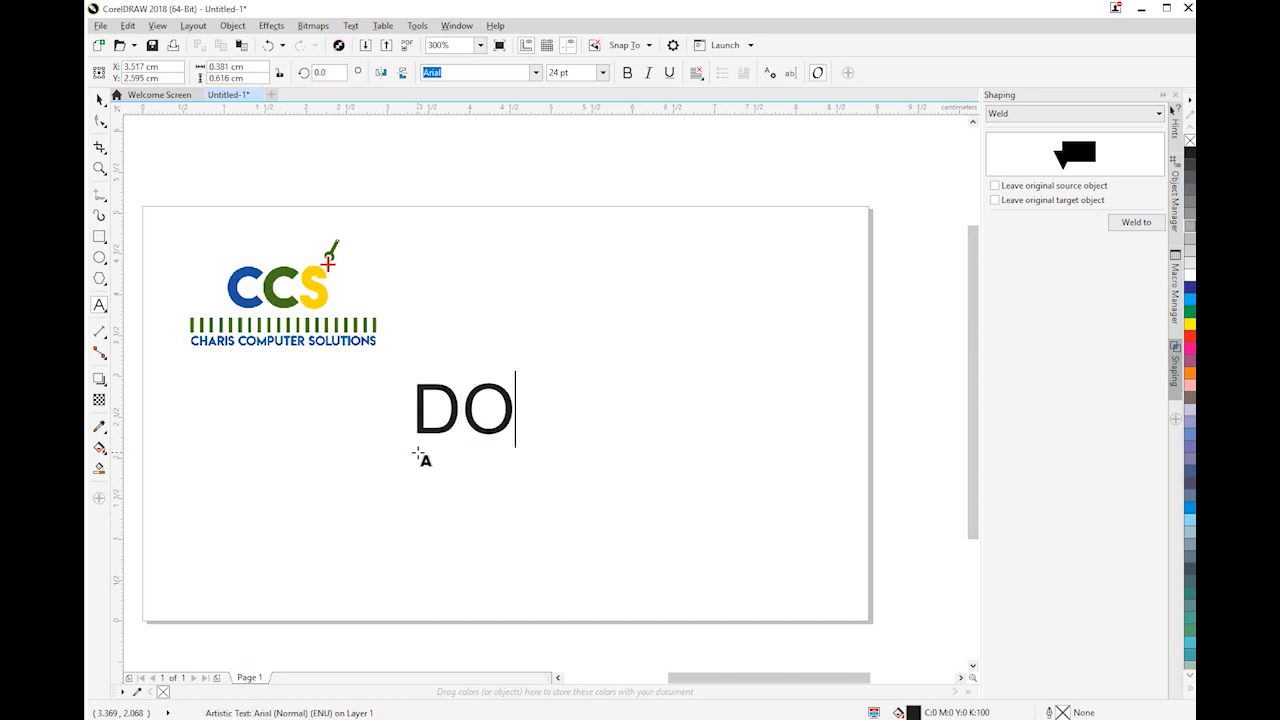
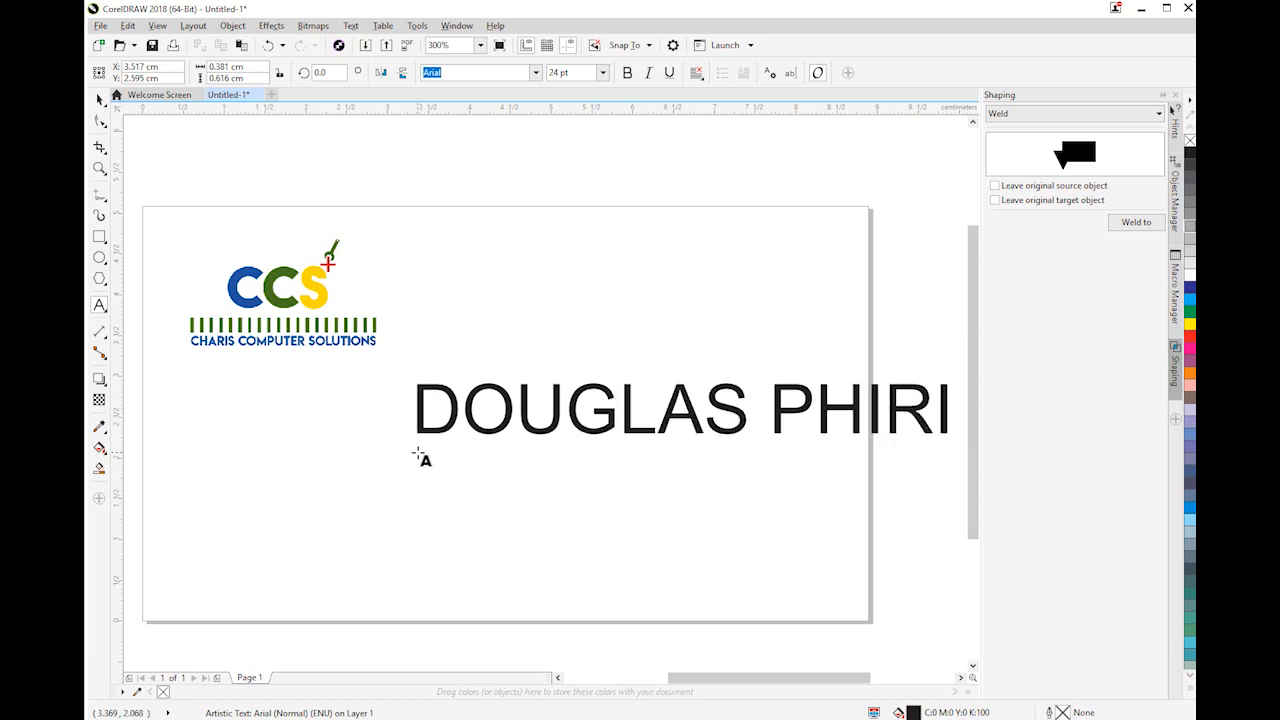
# Change the font of the cardholder's name to Face Off M54
pyautogui.click(100, 101)
pyautogui.click(535, 73)
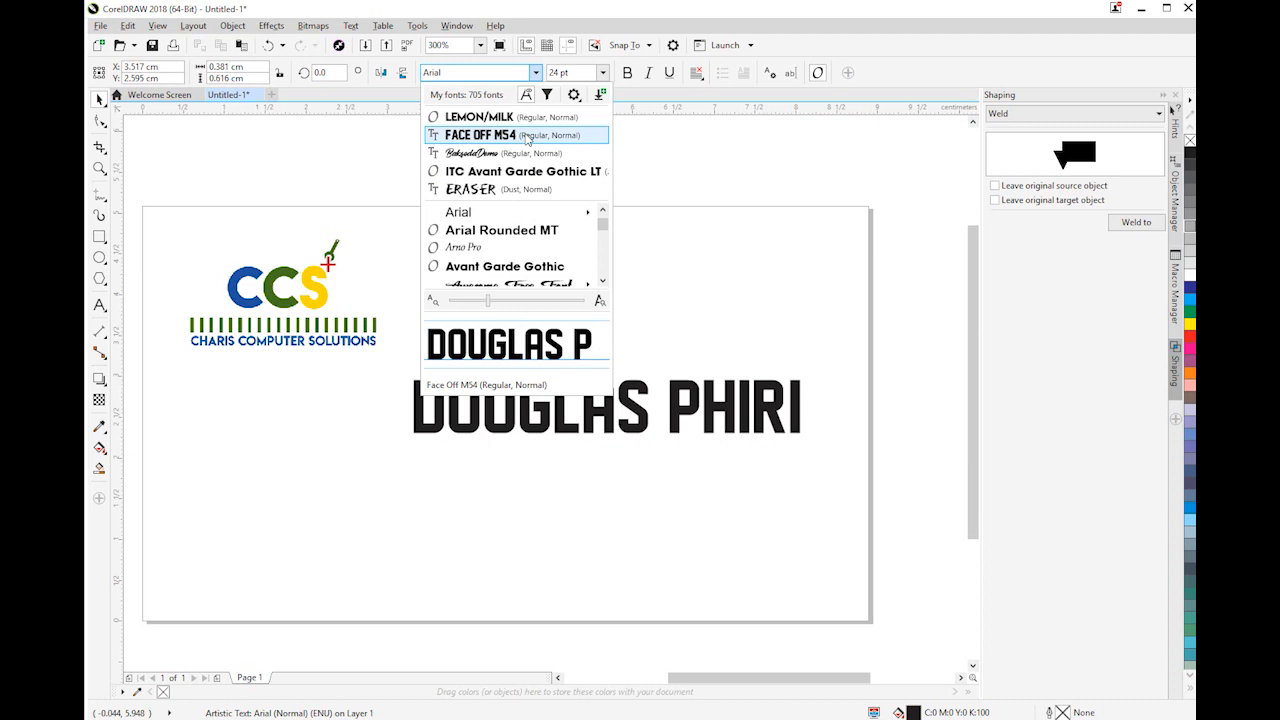
pyautogui.click(527, 136)
# Scale the cardholder's name down to about 16.5 pt and place it just below the logo
pyautogui.moveTo(810, 438); pyautogui.dragTo(686, 428)
pyautogui.moveTo(611, 401); pyautogui.dragTo(489, 411)
pyautogui.click(607, 407)
pyautogui.click(664, 424)
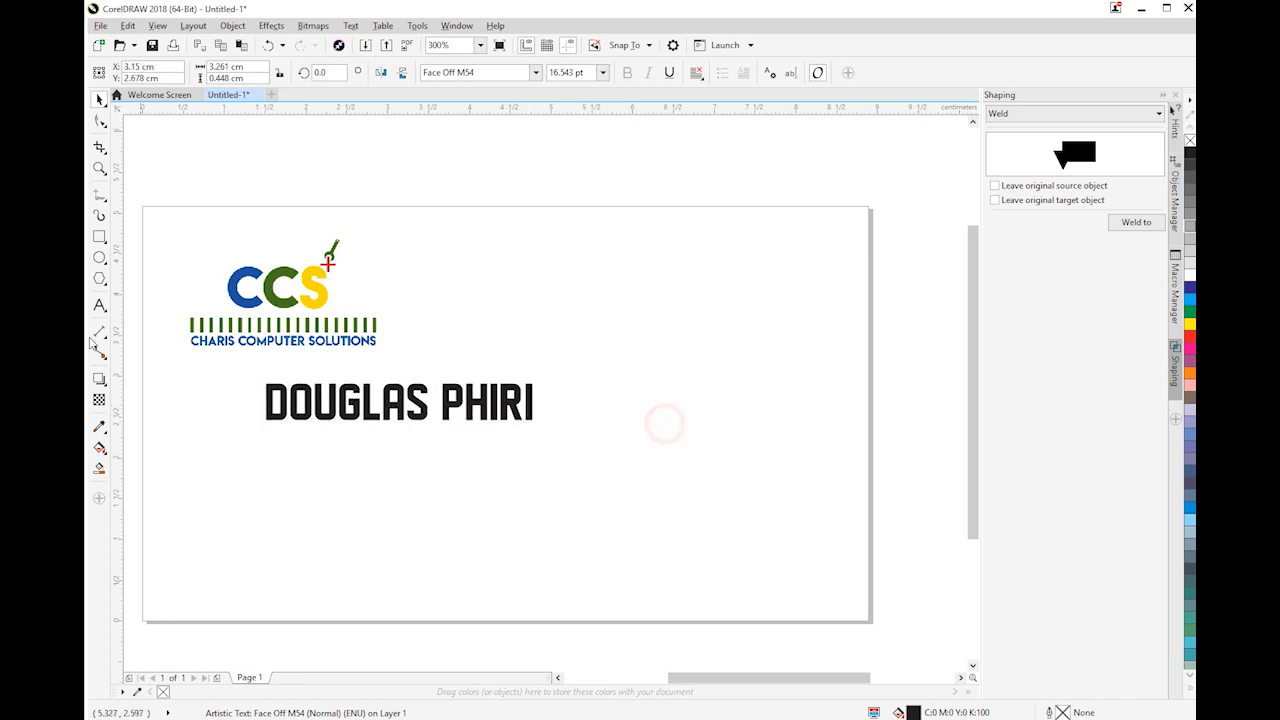
# Add a text line below the name in Bell MT Regular, 24 pt, reading "Cell:" followed by the contact's phone number
pyautogui.click(99, 305)
pyautogui.click(368, 476)
pyautogui.click(536, 72)
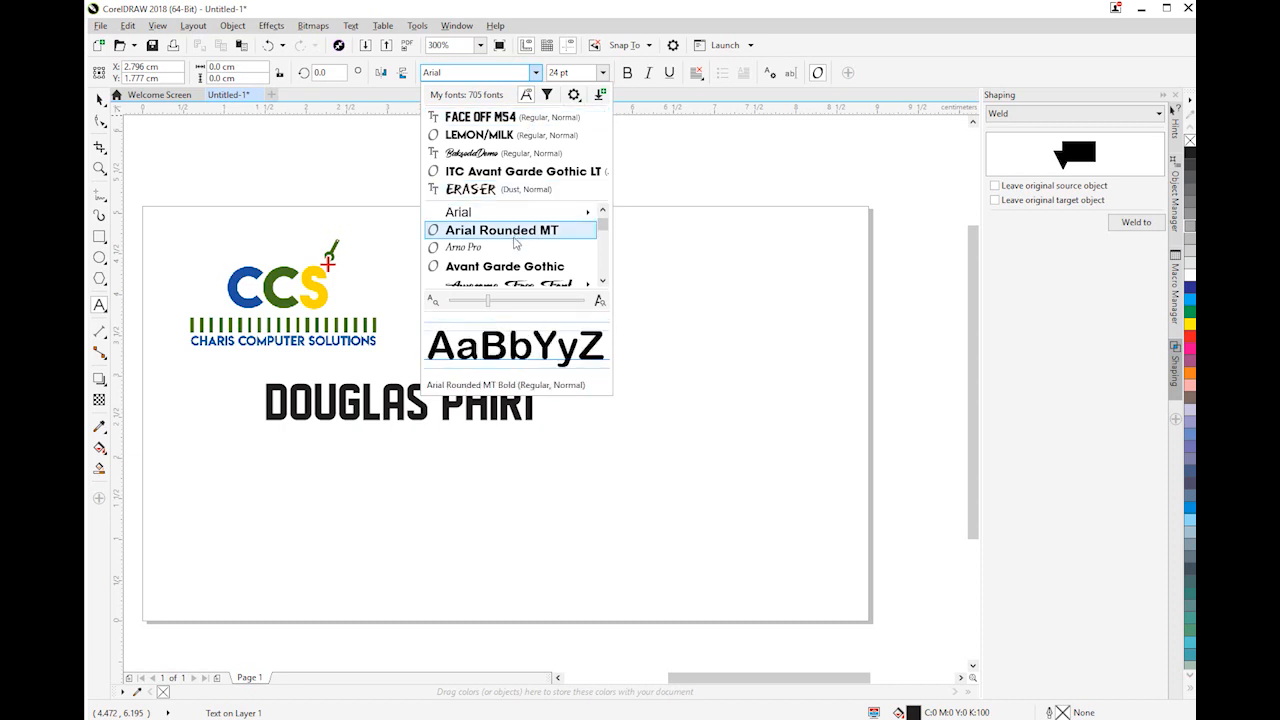
pyautogui.scroll(-3, 515, 245)
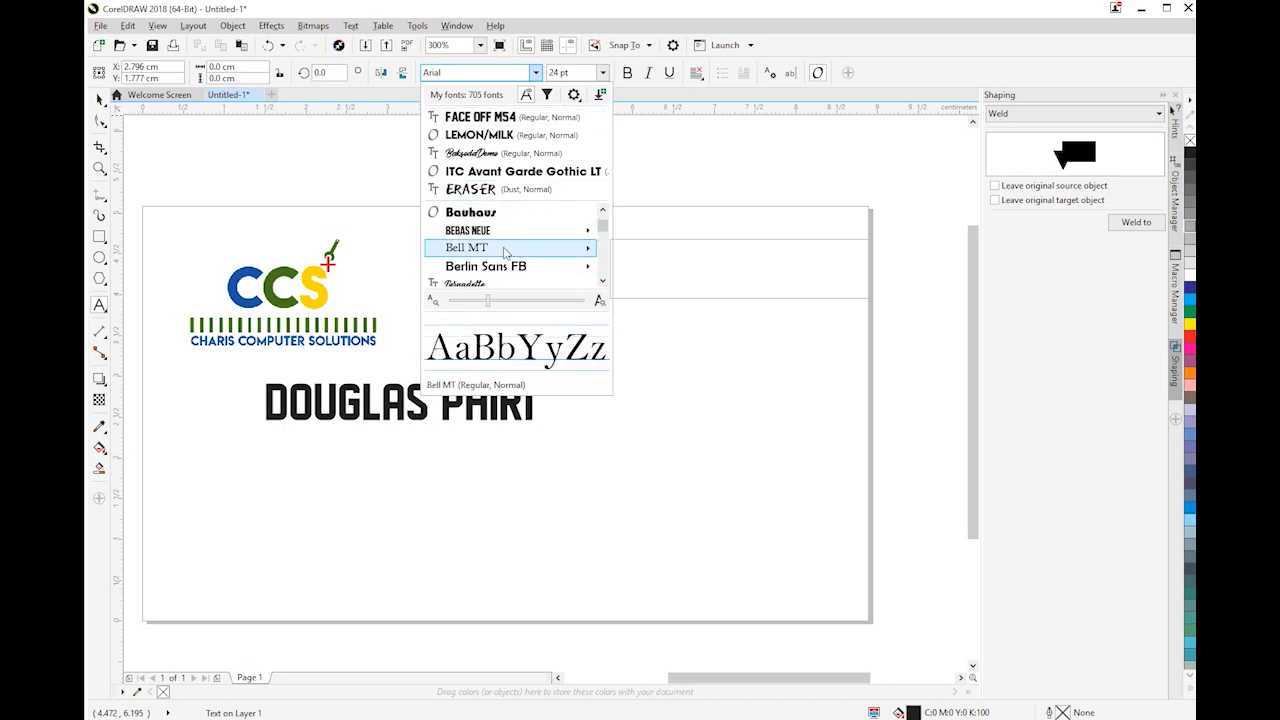
pyautogui.moveTo(505, 248)
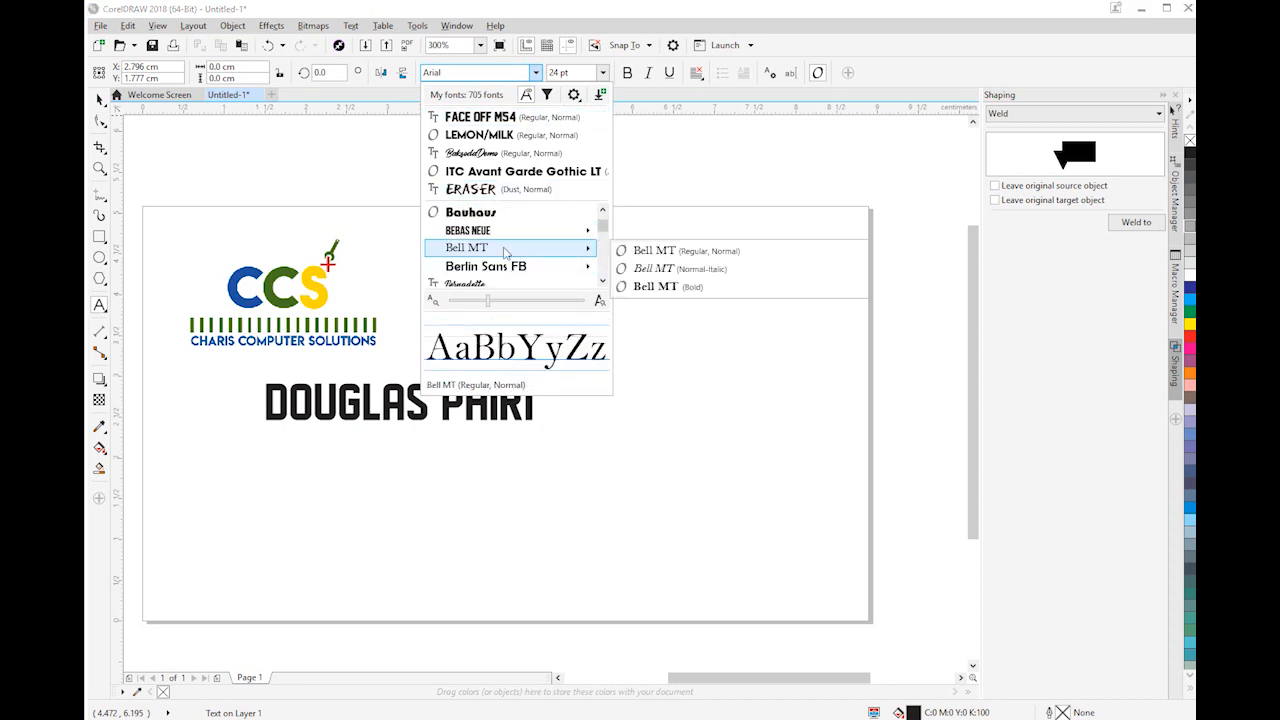
pyautogui.click(694, 251)
pyautogui.write('C')
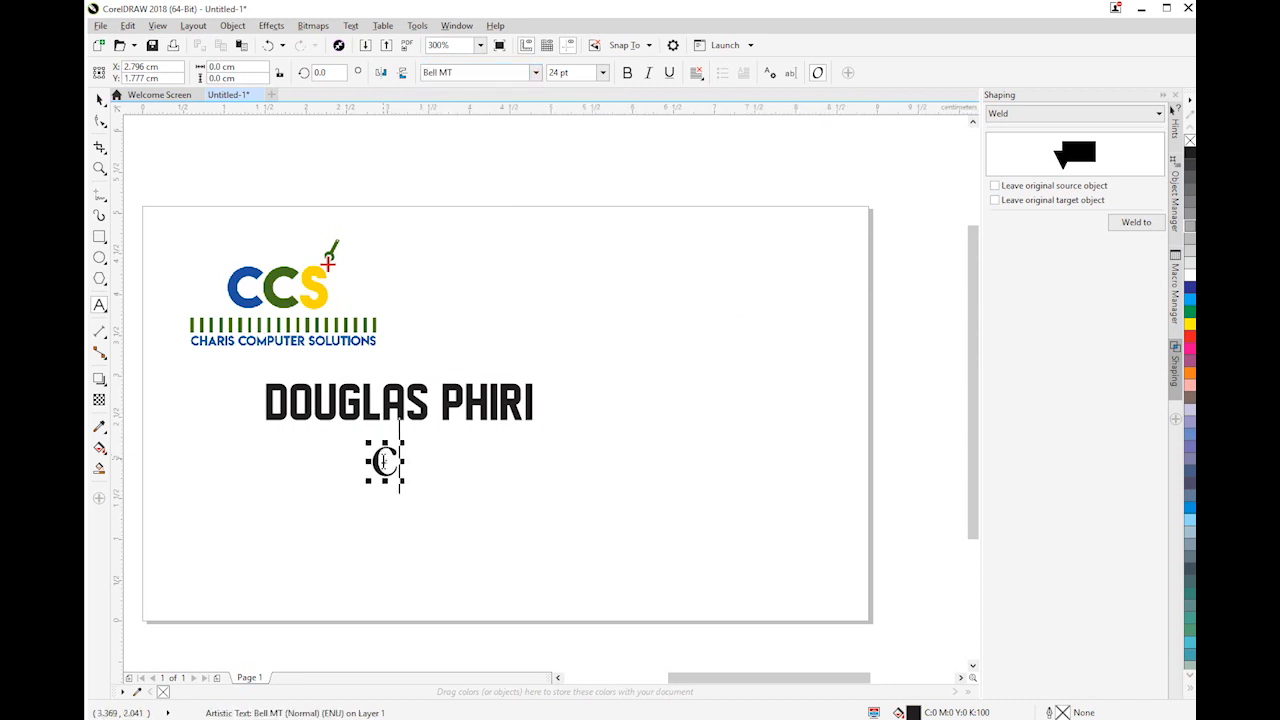
pyautogui.write('ELL')
pyautogui.press('BackSpace')
pyautogui.press('BackSpace')
pyautogui.press('BackSpace')
pyautogui.press('BackSpace')
pyautogui.write('Cell')
pyautogui.write('"')
pyautogui.press('BackSpace')
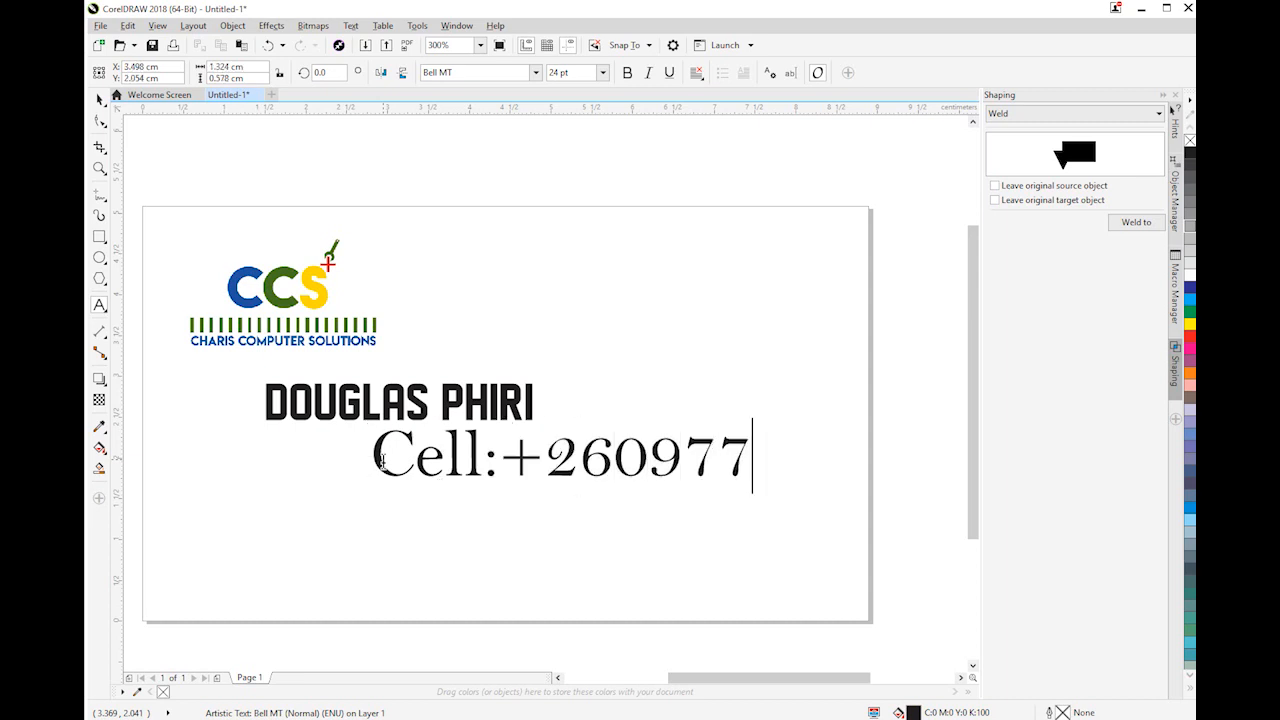
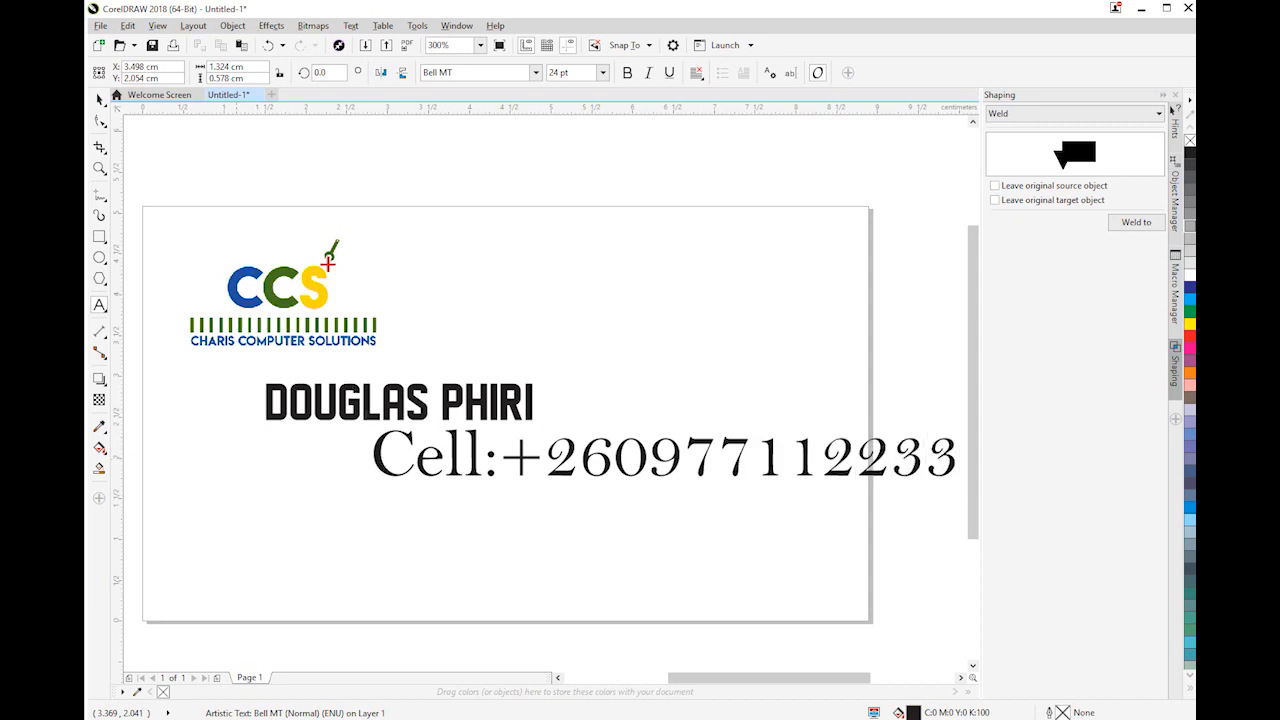
# Scale the phone line down to about 10.7 pt and place it in the card's lower-right area
pyautogui.click(99, 99)
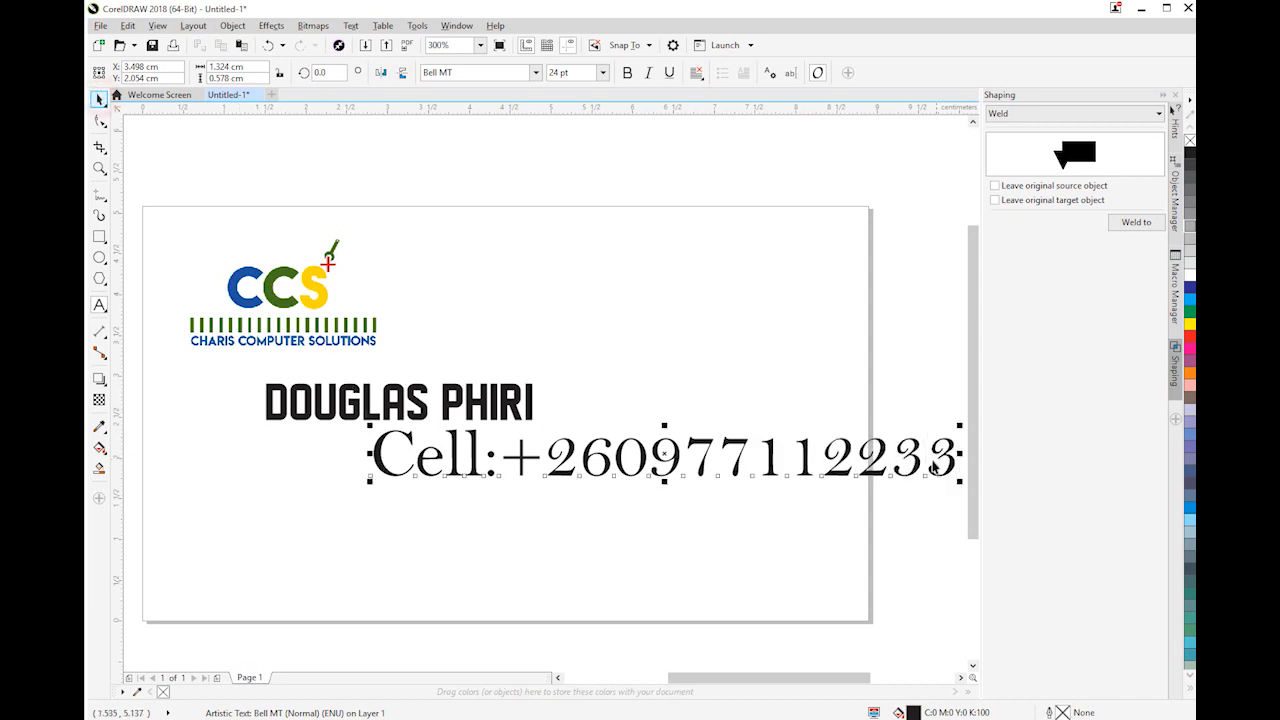
pyautogui.moveTo(958, 484); pyautogui.dragTo(740, 480)
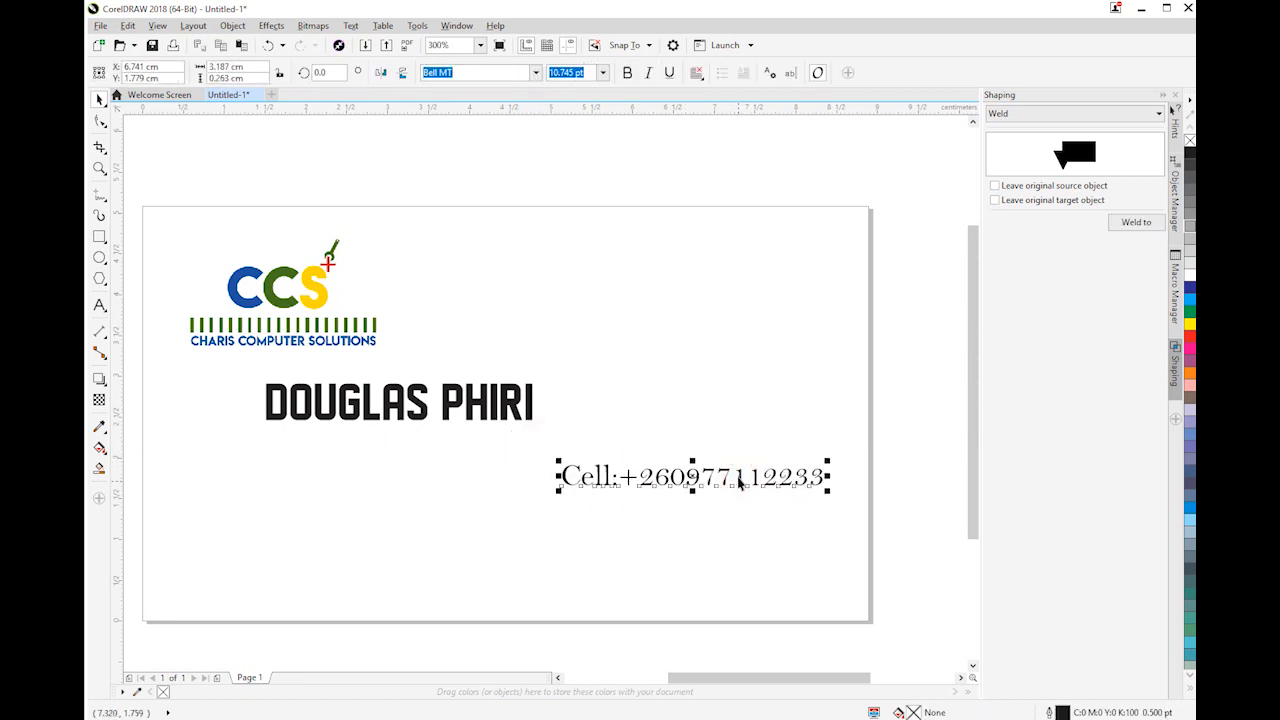
pyautogui.doubleClick(740, 480)
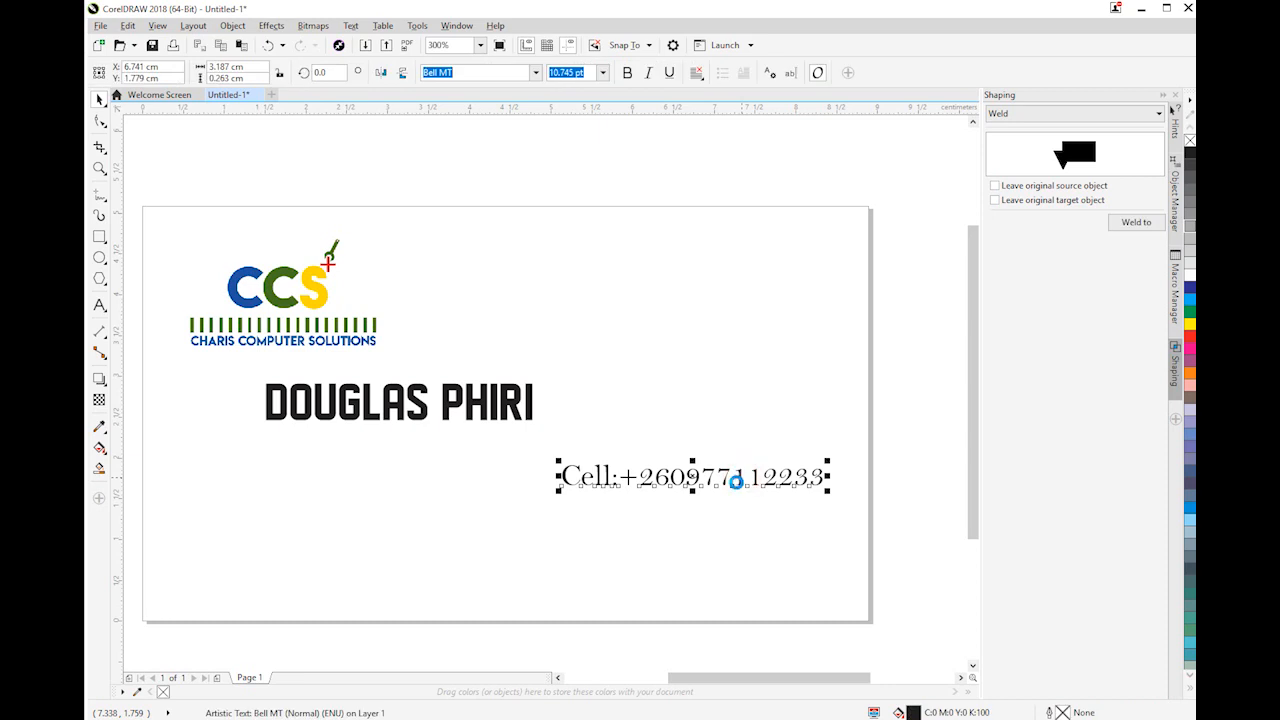
# Duplicate the phone line directly beneath itself and replace the copy's text with "Email:" followed by the business e-mail address
pyautogui.moveTo(735, 481)
pyautogui.mouseDown()
pyautogui.moveTo(740, 514)
pyautogui.moveTo(740, 502)
pyautogui.mouseUp()
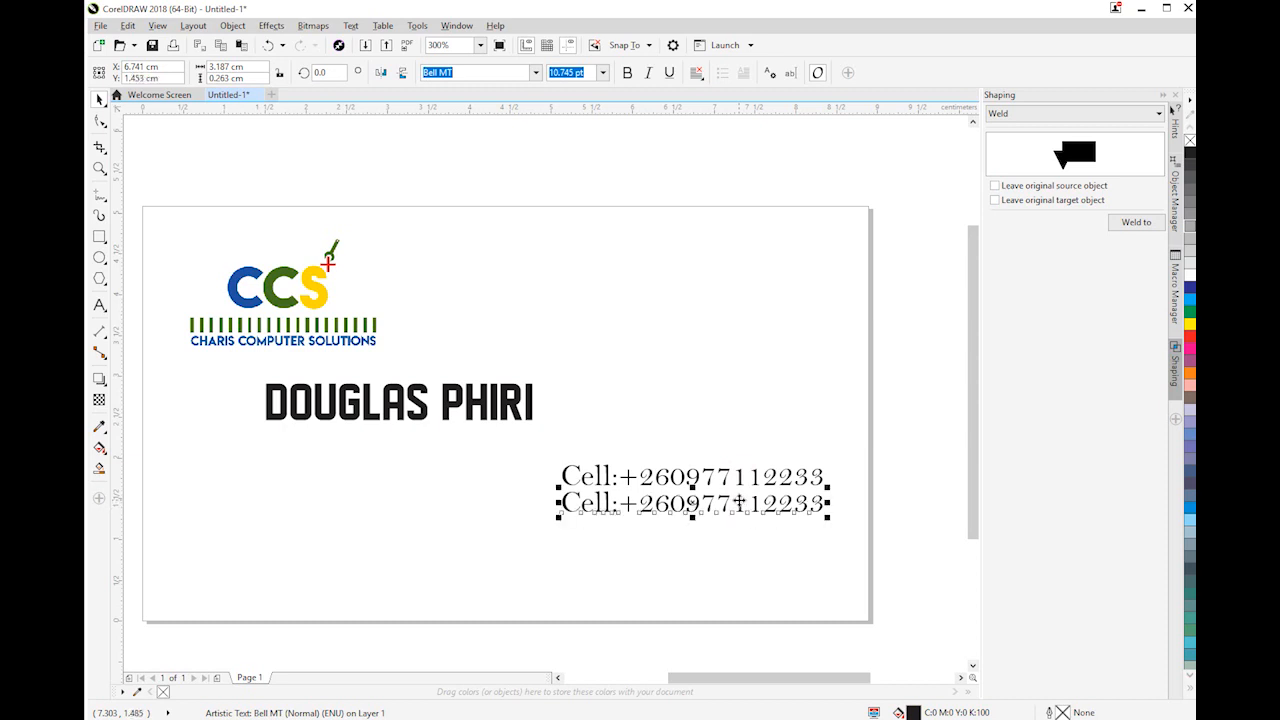
pyautogui.click(699, 513)
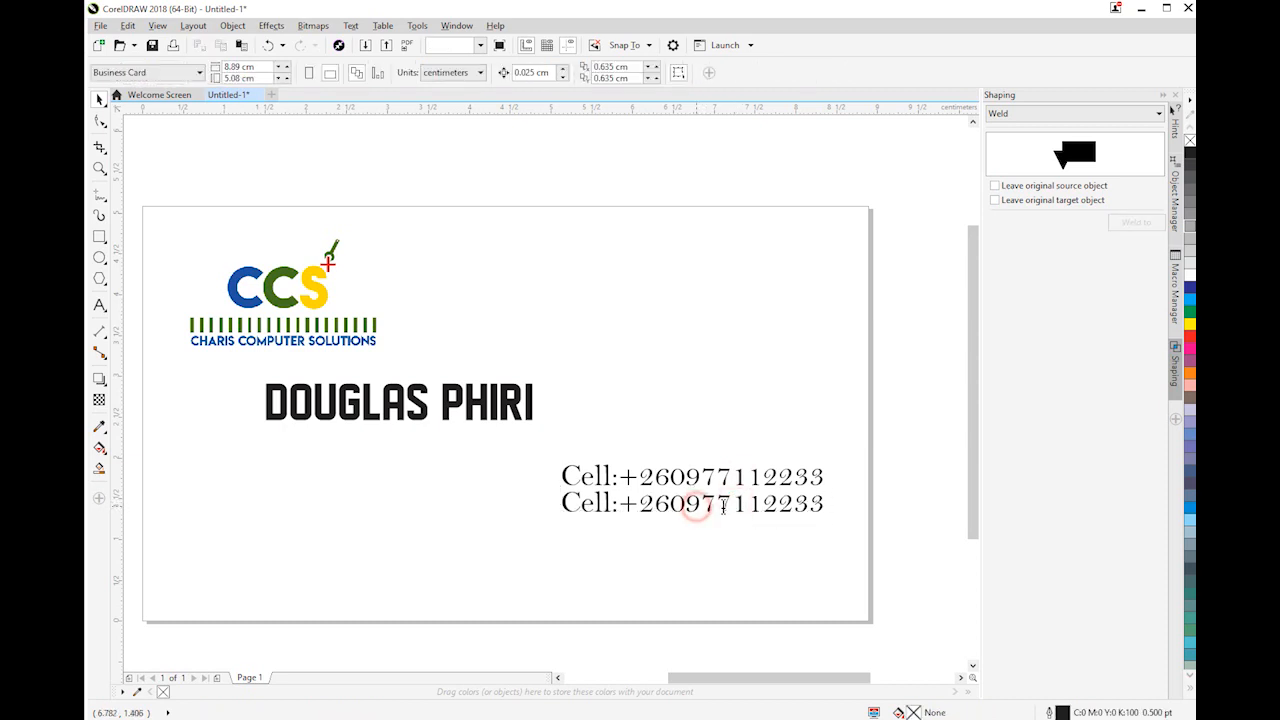
pyautogui.doubleClick(717, 506)
pyautogui.hotkey('ctrl', 'a')
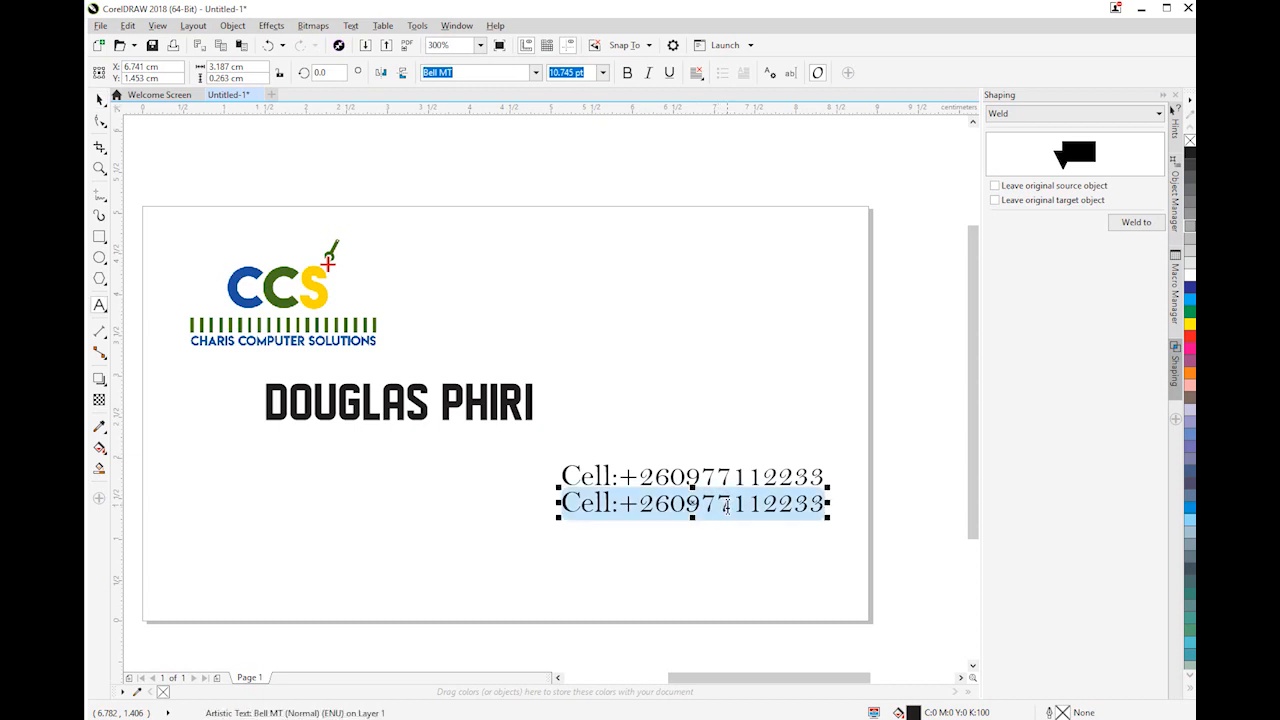
pyautogui.write('Email')
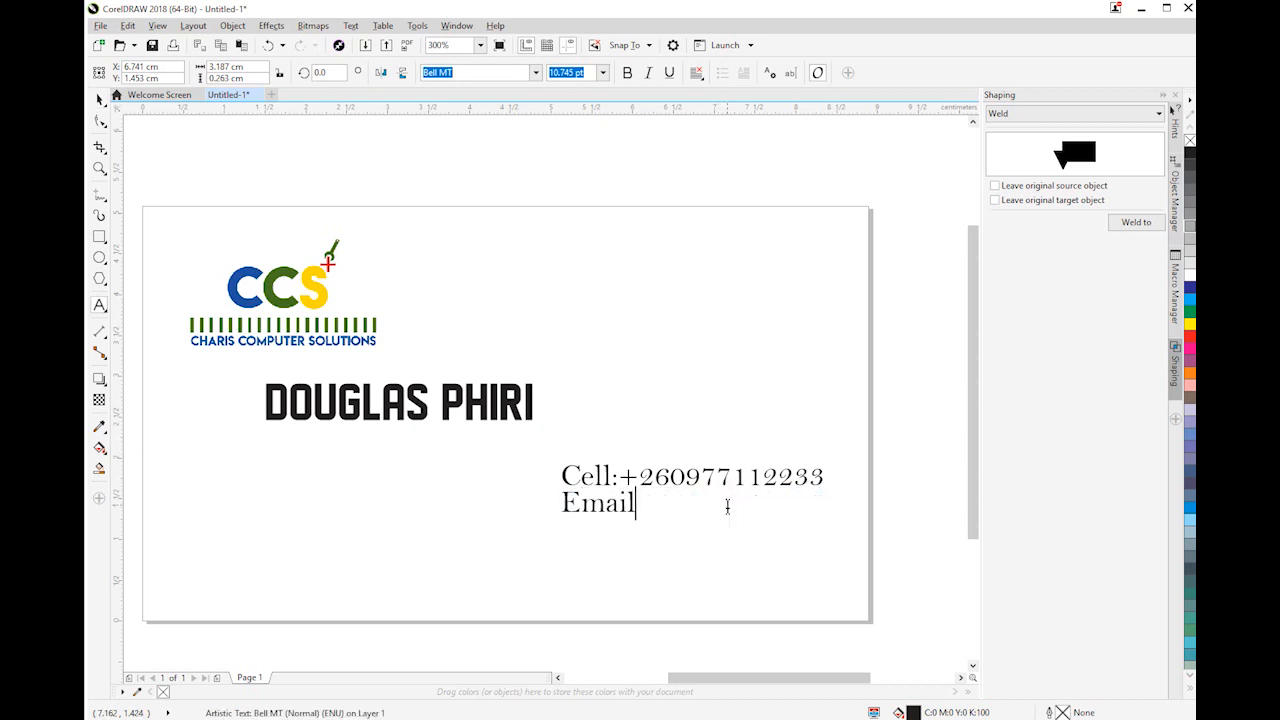
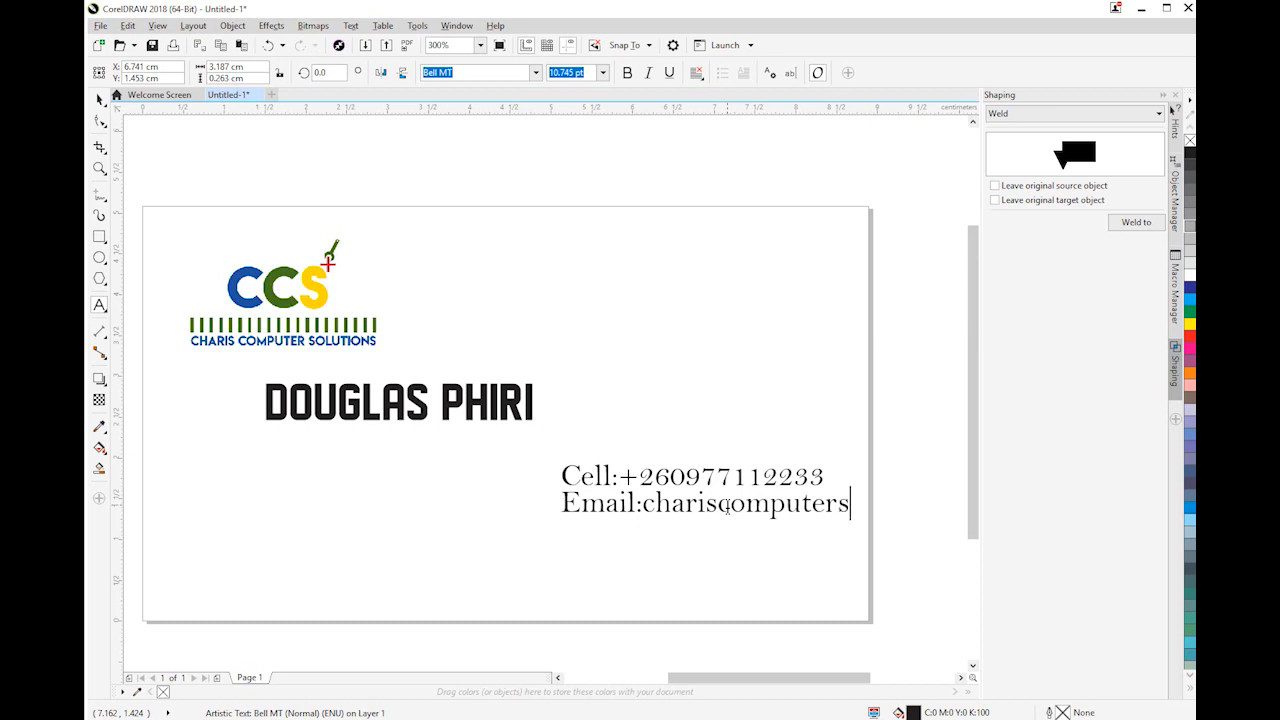
pyautogui.click(100, 100)
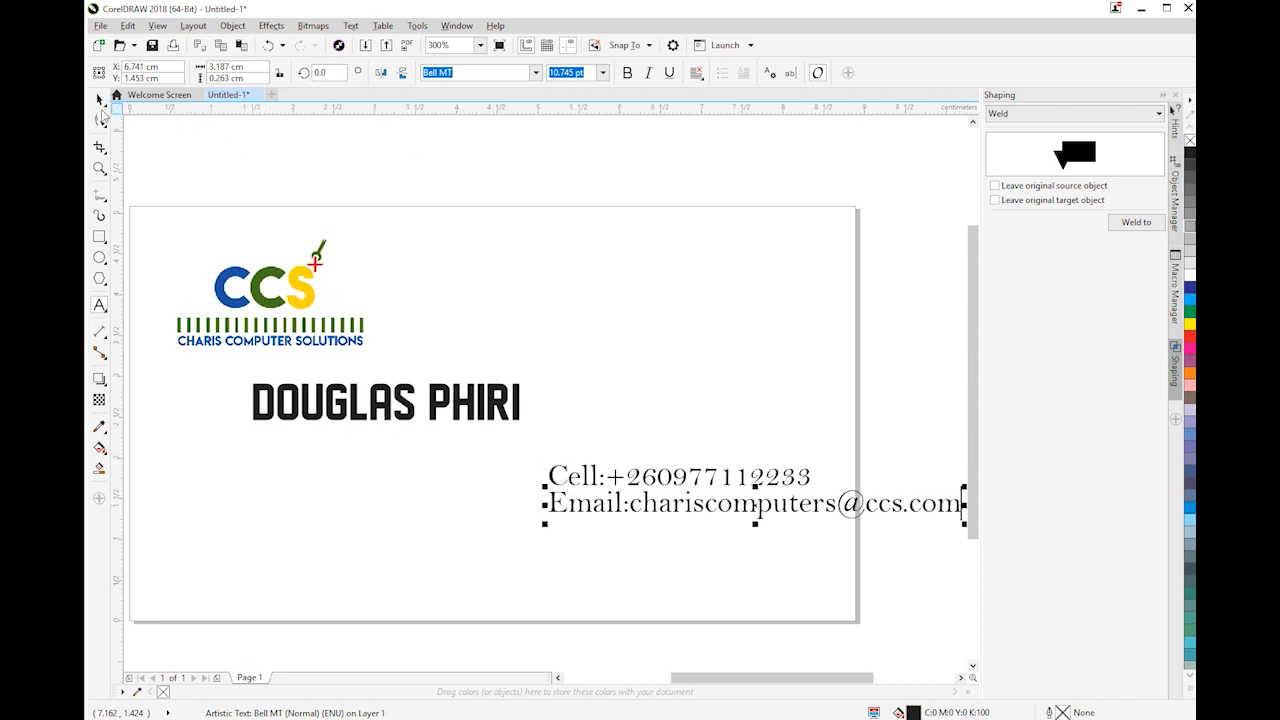
# Move the e-mail line left so that its end lines up with the end of the phone line above it
pyautogui.moveTo(805, 503); pyautogui.dragTo(659, 503)
pyautogui.click(661, 508)
pyautogui.click(662, 509)
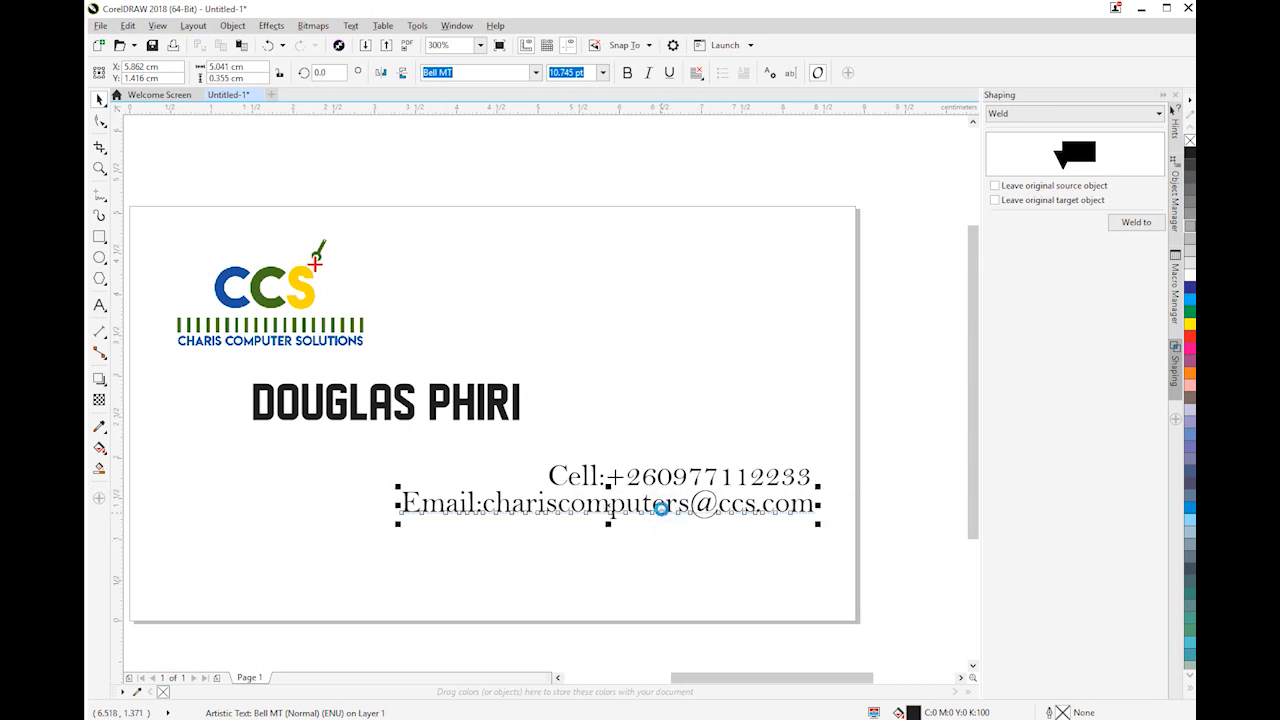
# Duplicate the e-mail line directly beneath itself and replace the copy's text with the business's street address, starting with "Plot No:"
pyautogui.moveTo(661, 506); pyautogui.dragTo(664, 536)
pyautogui.doubleClick(661, 535)
pyautogui.hotkey('ctrl', 'a')
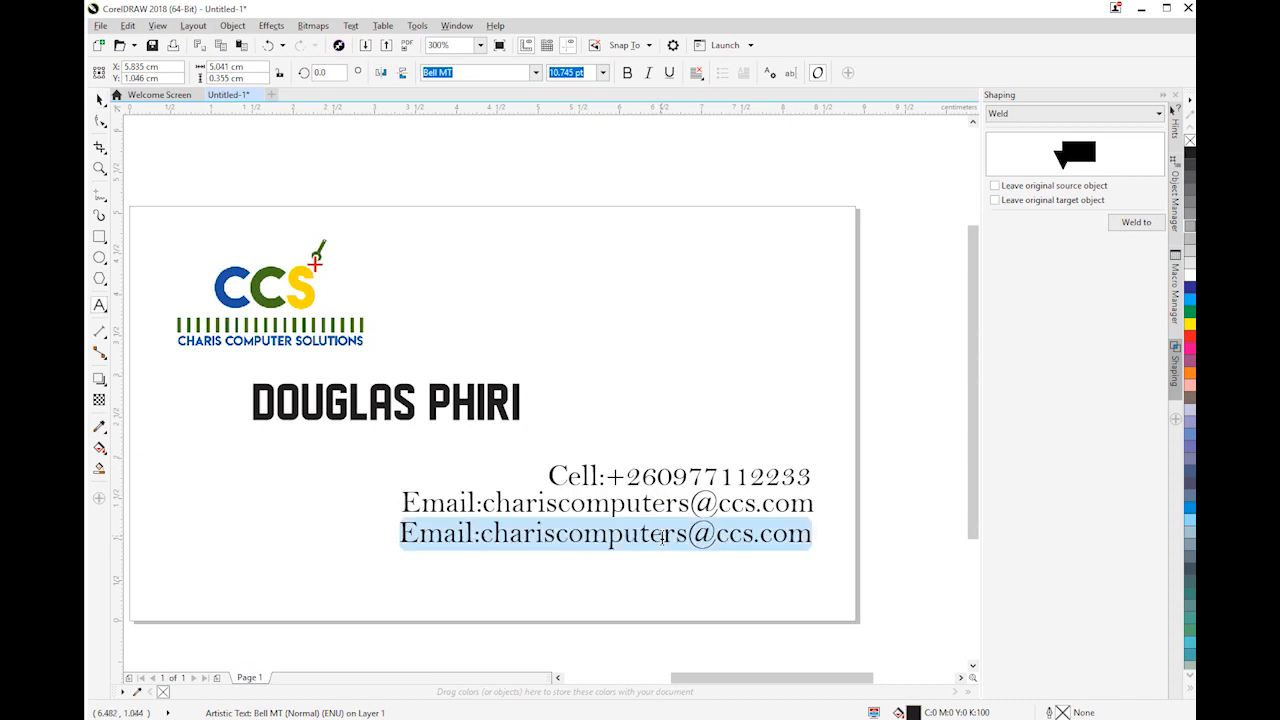
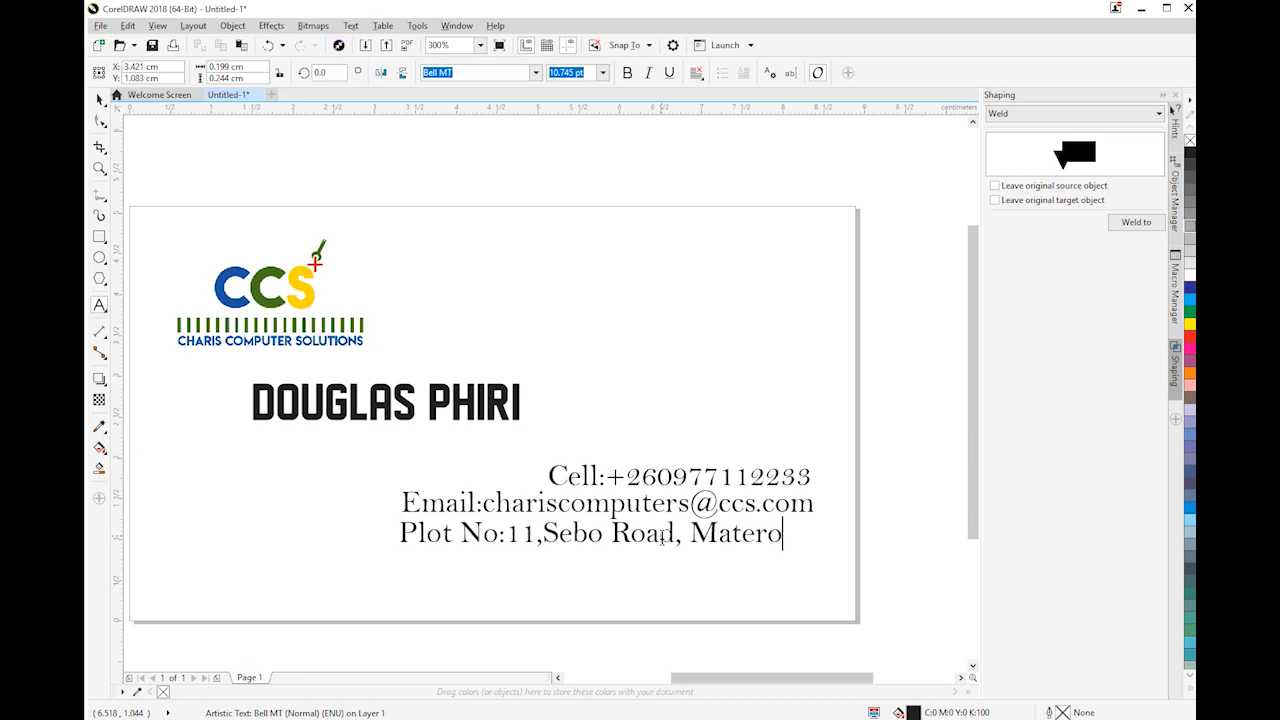
# Move the street address line right so that its end lines up with the end of the e-mail line above it
pyautogui.hotkey('ctrl', 'space')
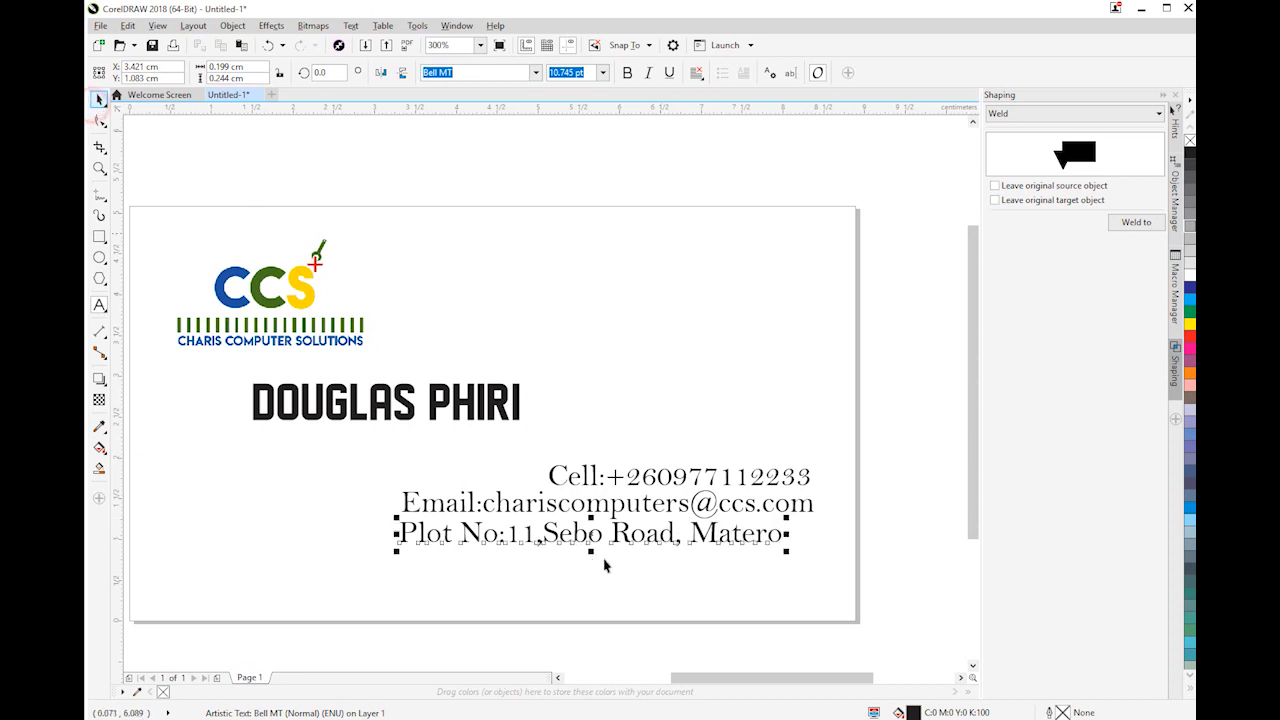
pyautogui.moveTo(634, 541); pyautogui.dragTo(663, 542)
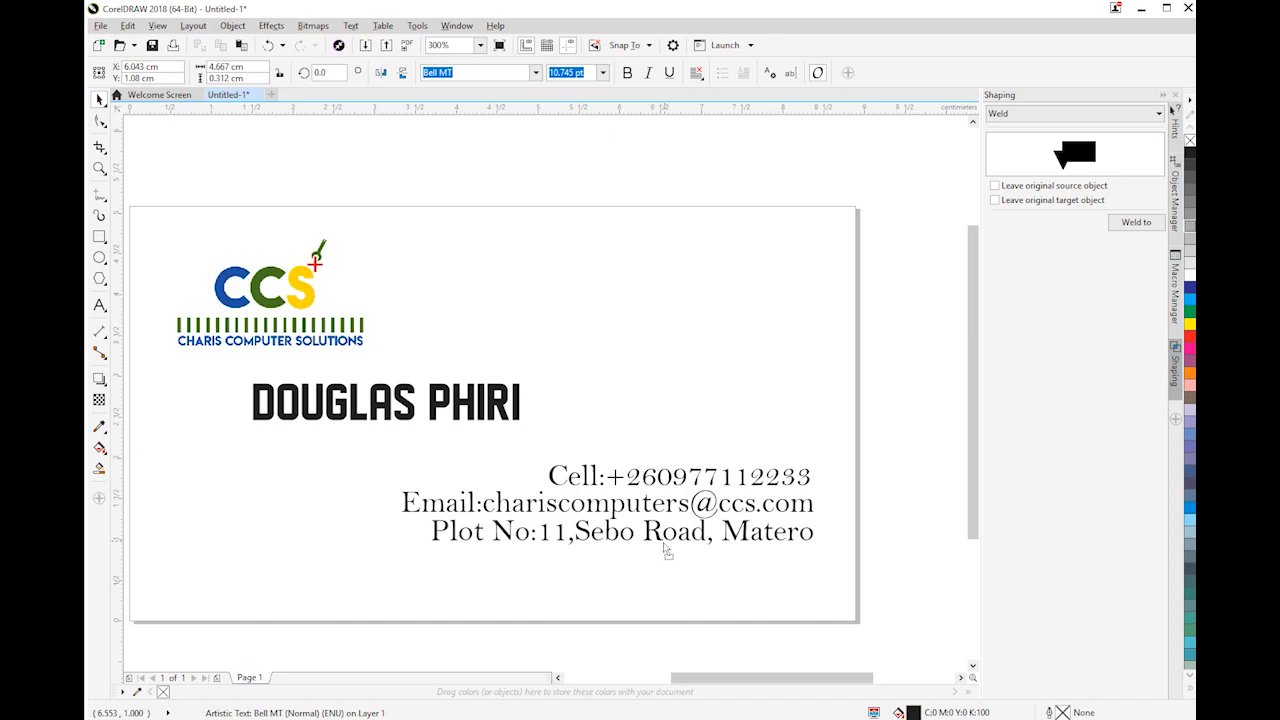
pyautogui.doubleClick(677, 537)
pyautogui.click(809, 536)
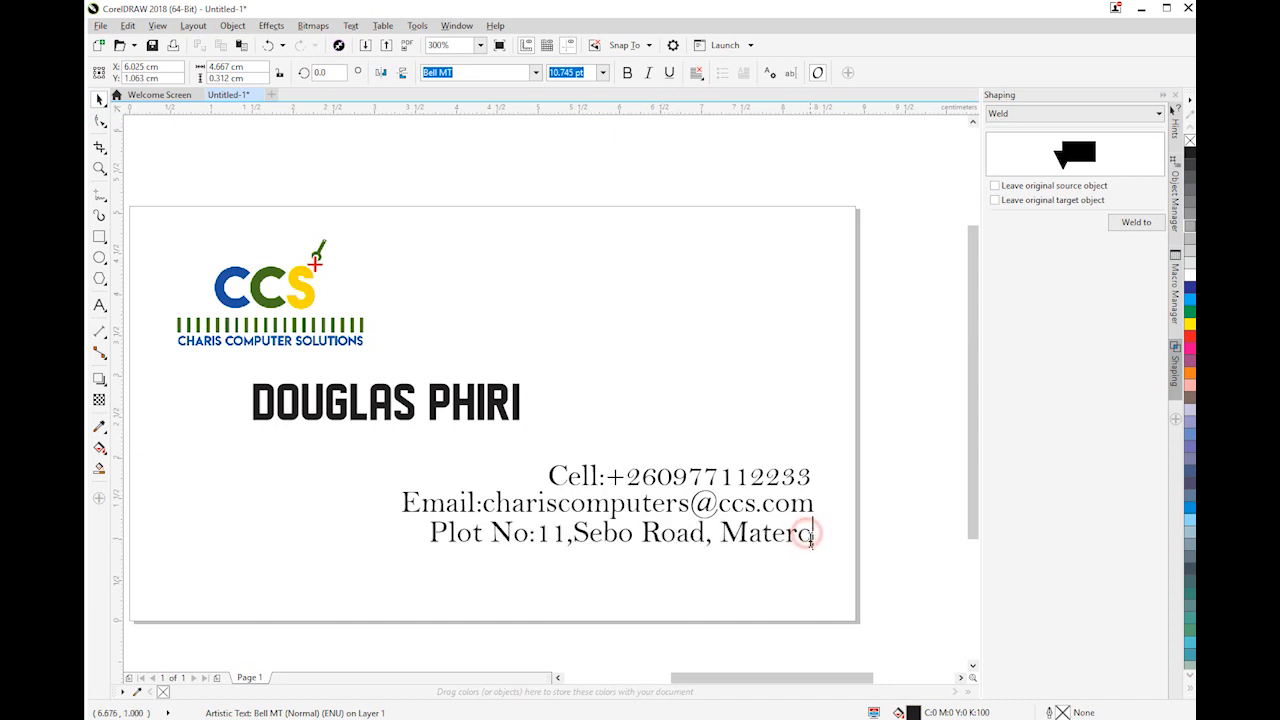
pyautogui.press('Return')
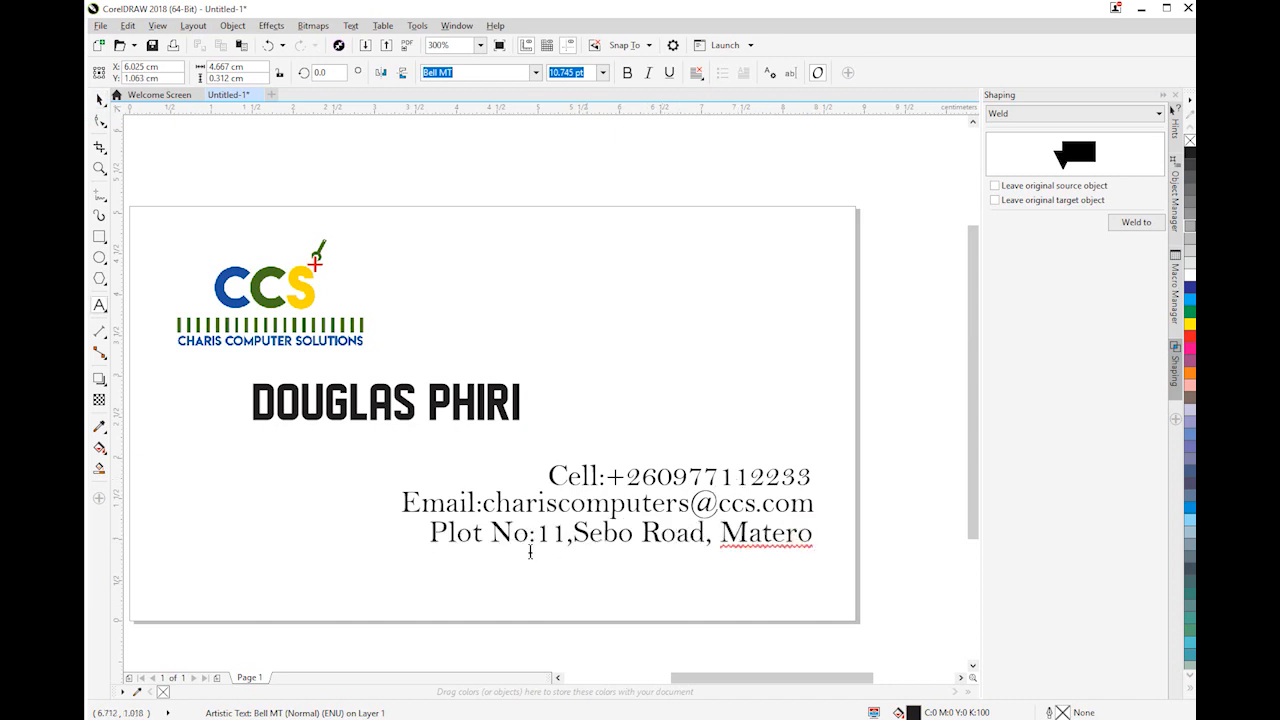
pyautogui.press('BackSpace')
pyautogui.click(99, 99)
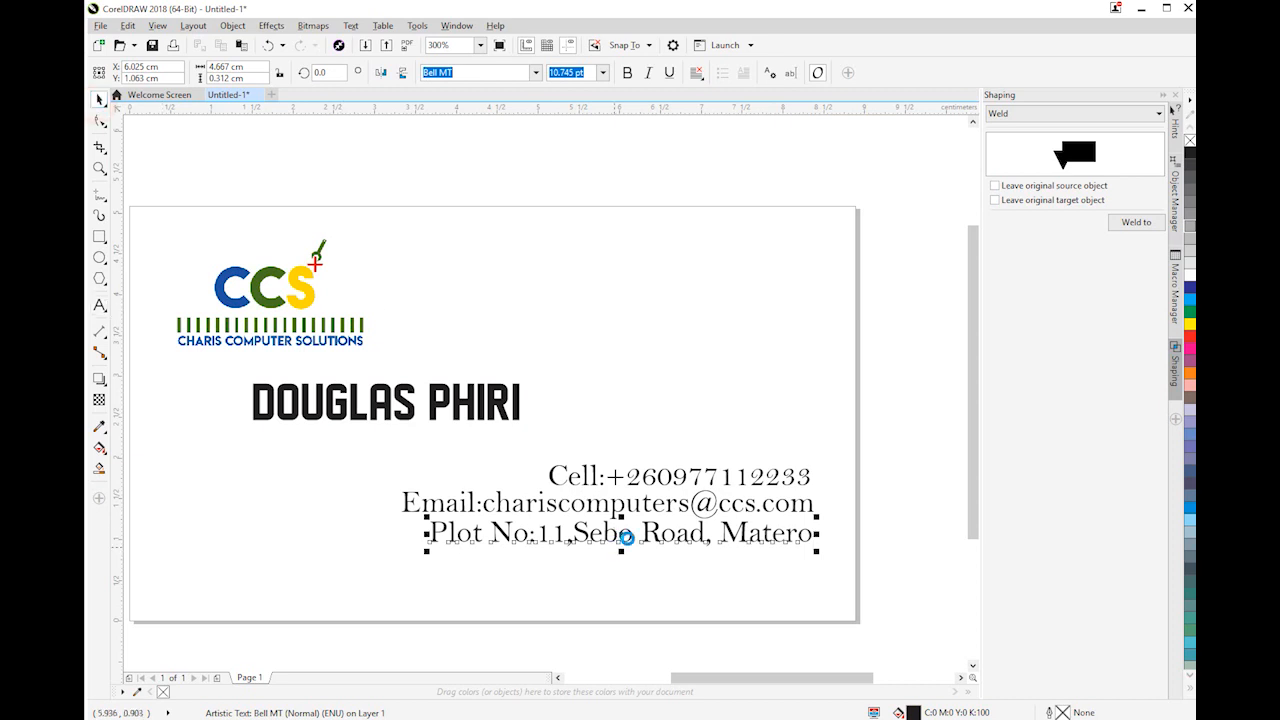
# Duplicate the street address line directly beneath itself and replace the copy's text with the business's city and country
pyautogui.moveTo(645, 535); pyautogui.dragTo(648, 561)
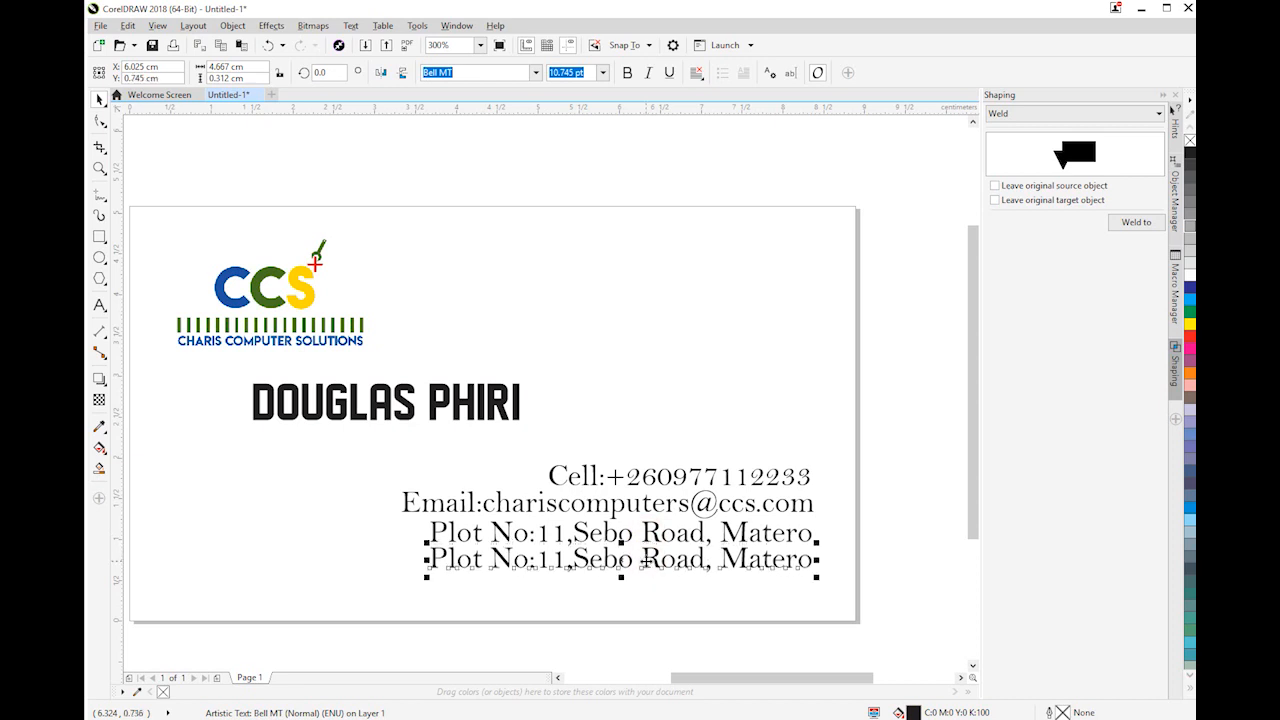
pyautogui.doubleClick(645, 561)
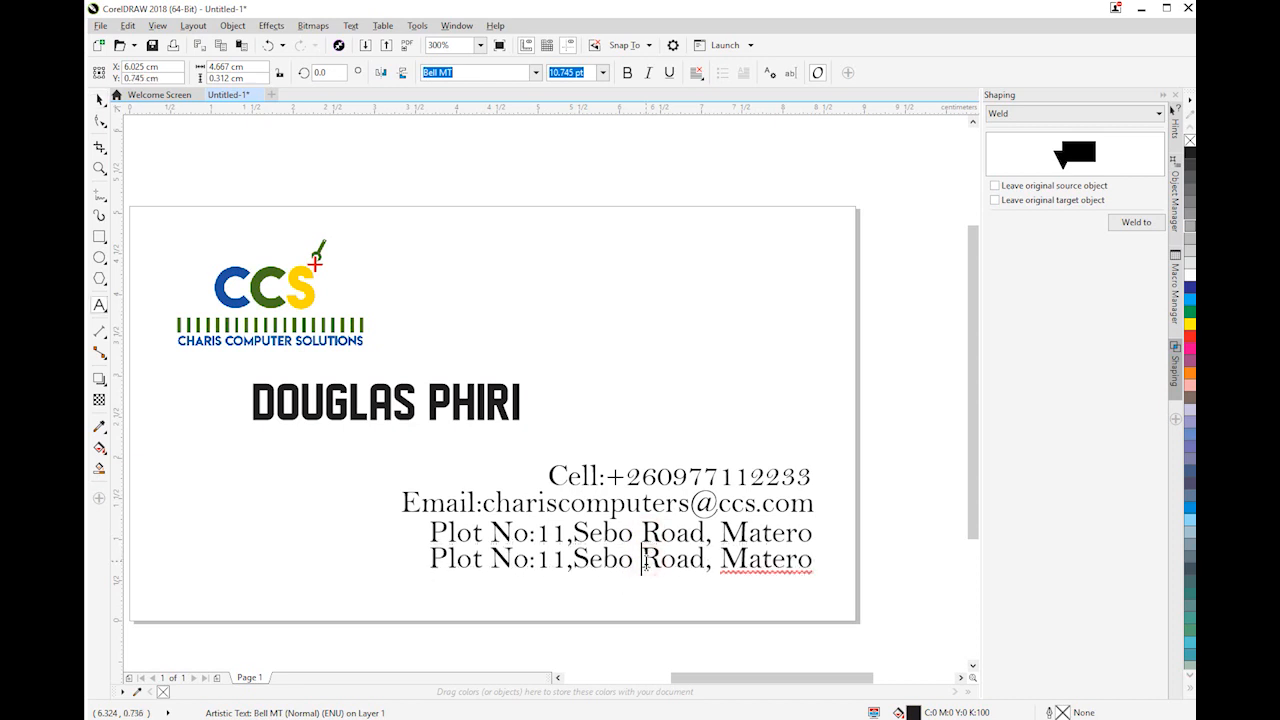
pyautogui.hotkey('ctrl', 'a')
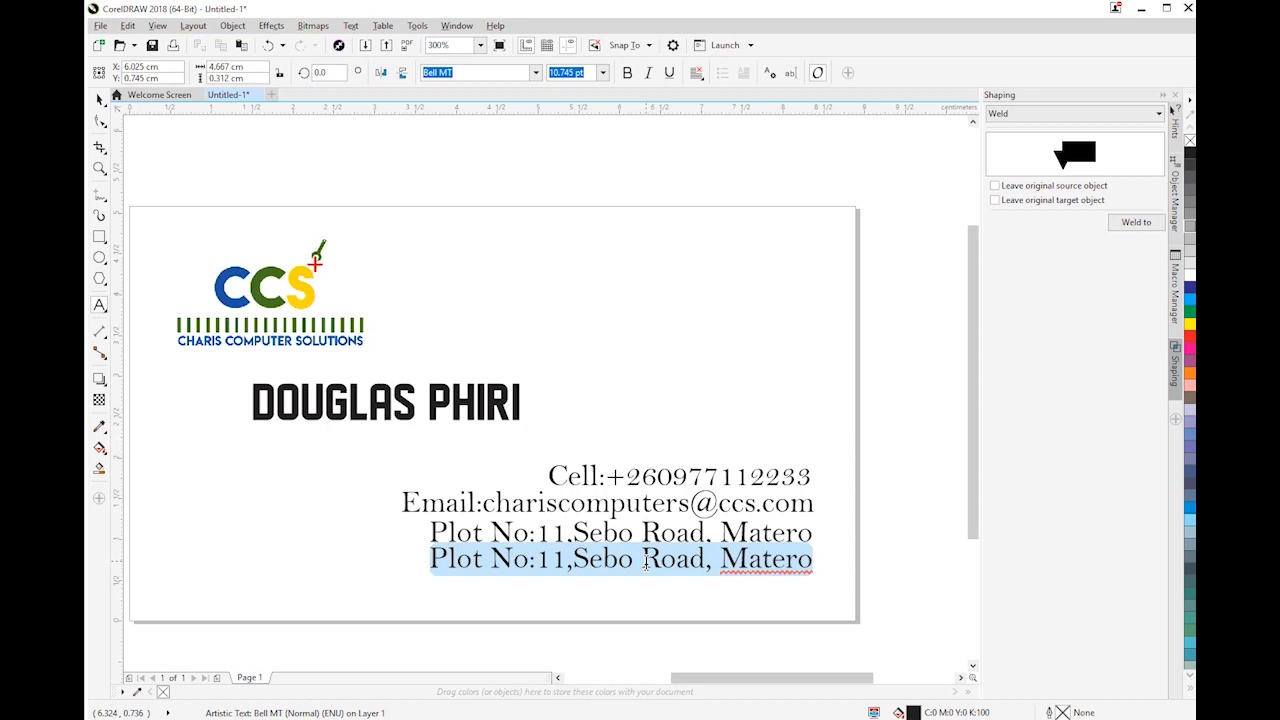
pyautogui.write('Luzak')
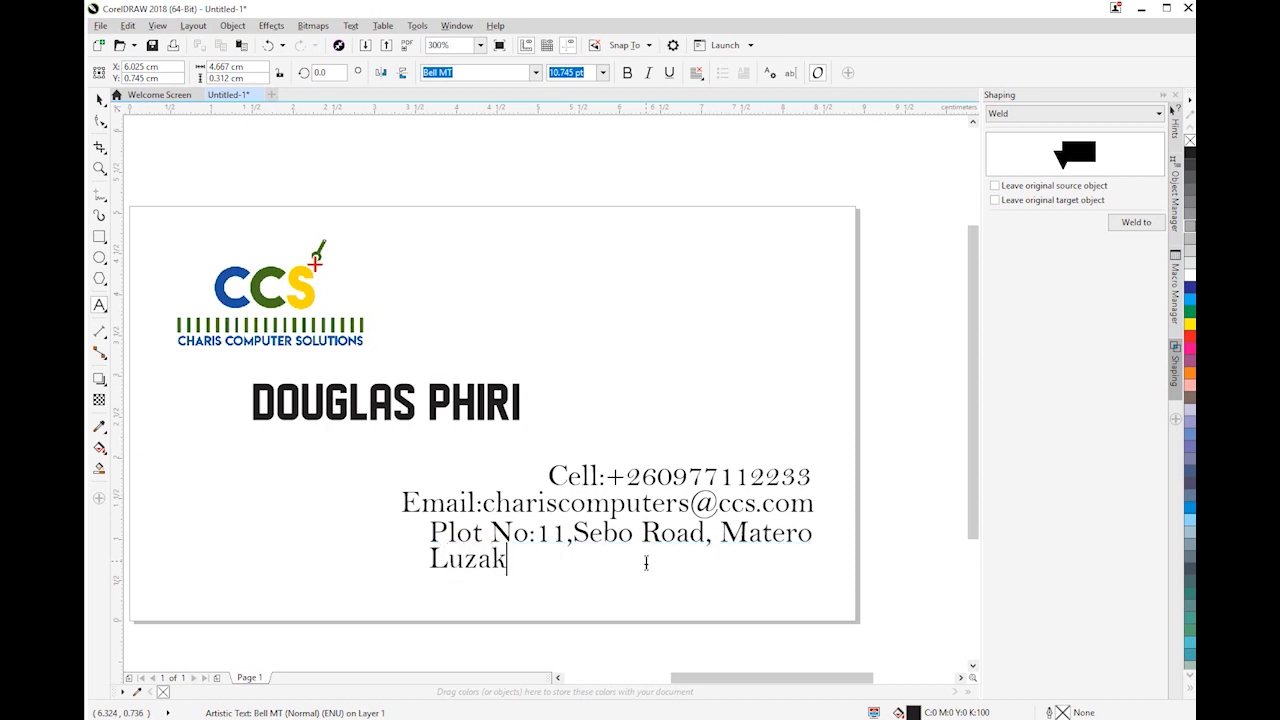
pyautogui.write('saka, Zambia')
pyautogui.click(103, 95)
# Move the city and country line right so that its end lines up with the end of the street address line
pyautogui.click(571, 562)
pyautogui.click(567, 562)
pyautogui.click(571, 562)
pyautogui.click(571, 562)
pyautogui.moveTo(571, 562); pyautogui.dragTo(764, 571)
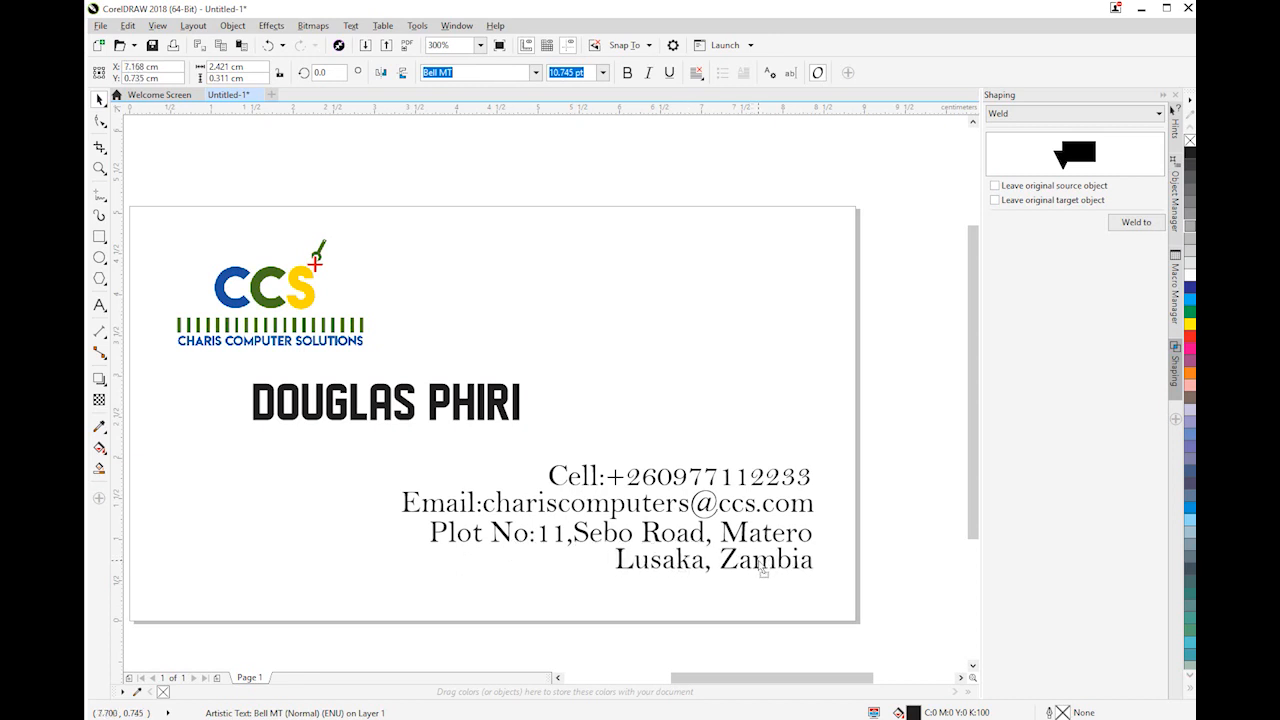
pyautogui.click(933, 535)
# Move the cardholder's name right so that it sits above the contact lines
pyautogui.scroll(-2, 689, 485)
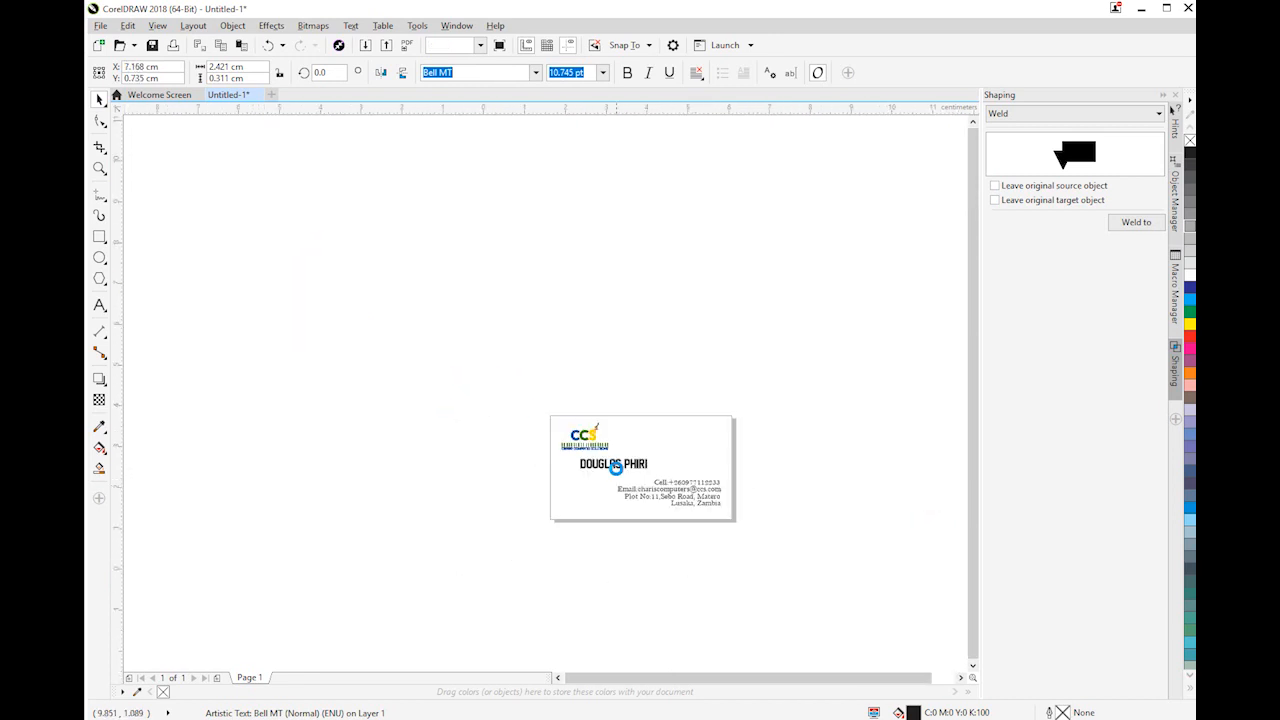
pyautogui.scroll(2, 616, 468)
pyautogui.scroll(-2, 620, 474)
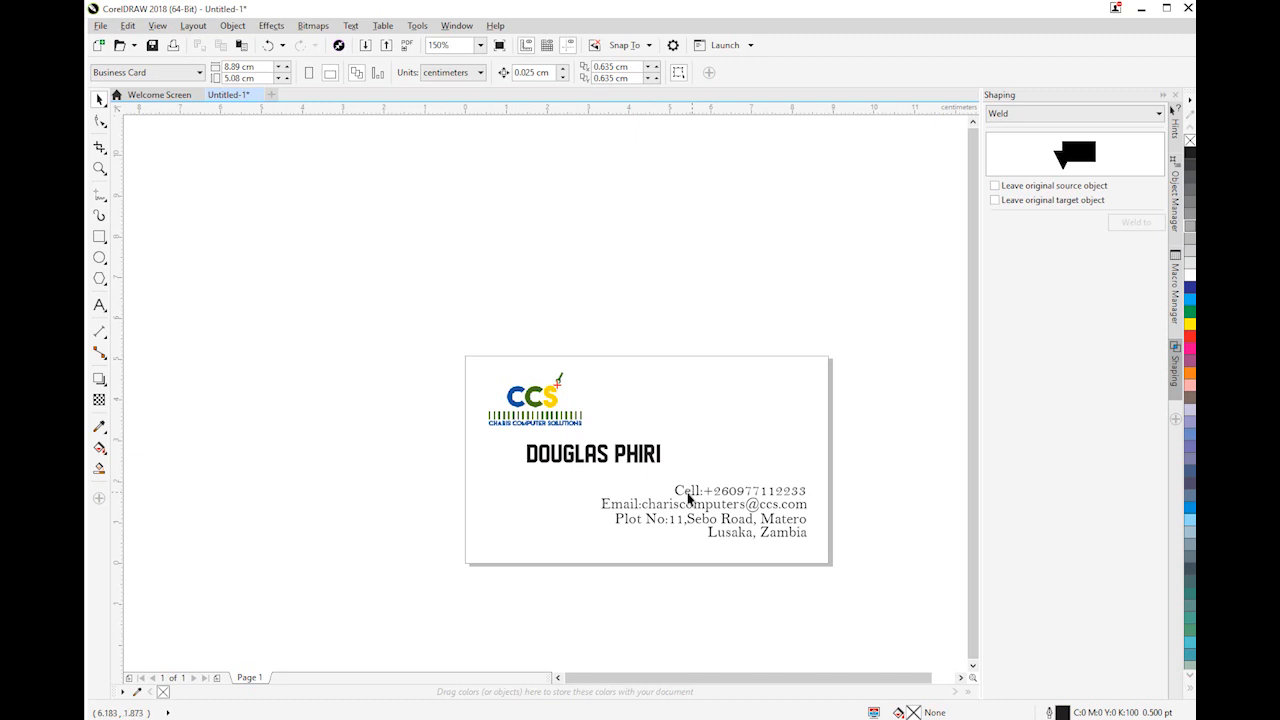
pyautogui.click(619, 455)
pyautogui.moveTo(619, 455); pyautogui.dragTo(680, 460)
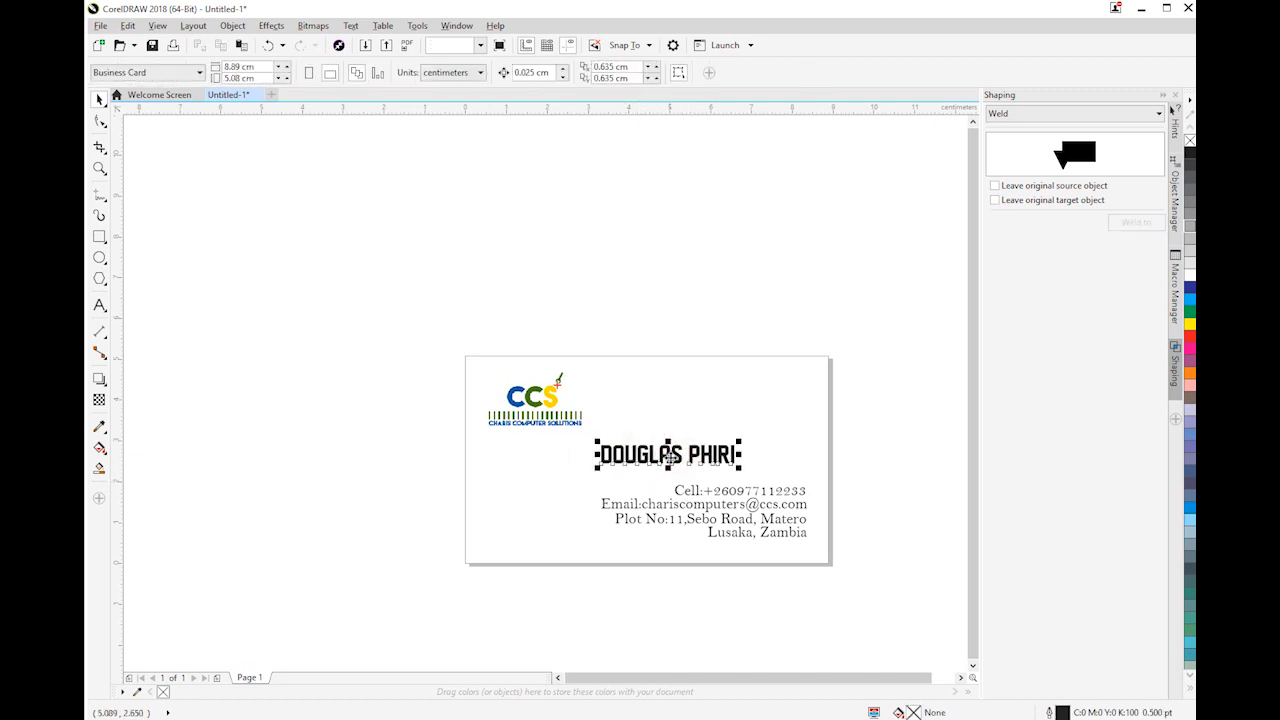
# Change the font of the cardholder's name to Goudy Old Style
pyautogui.click(536, 73)
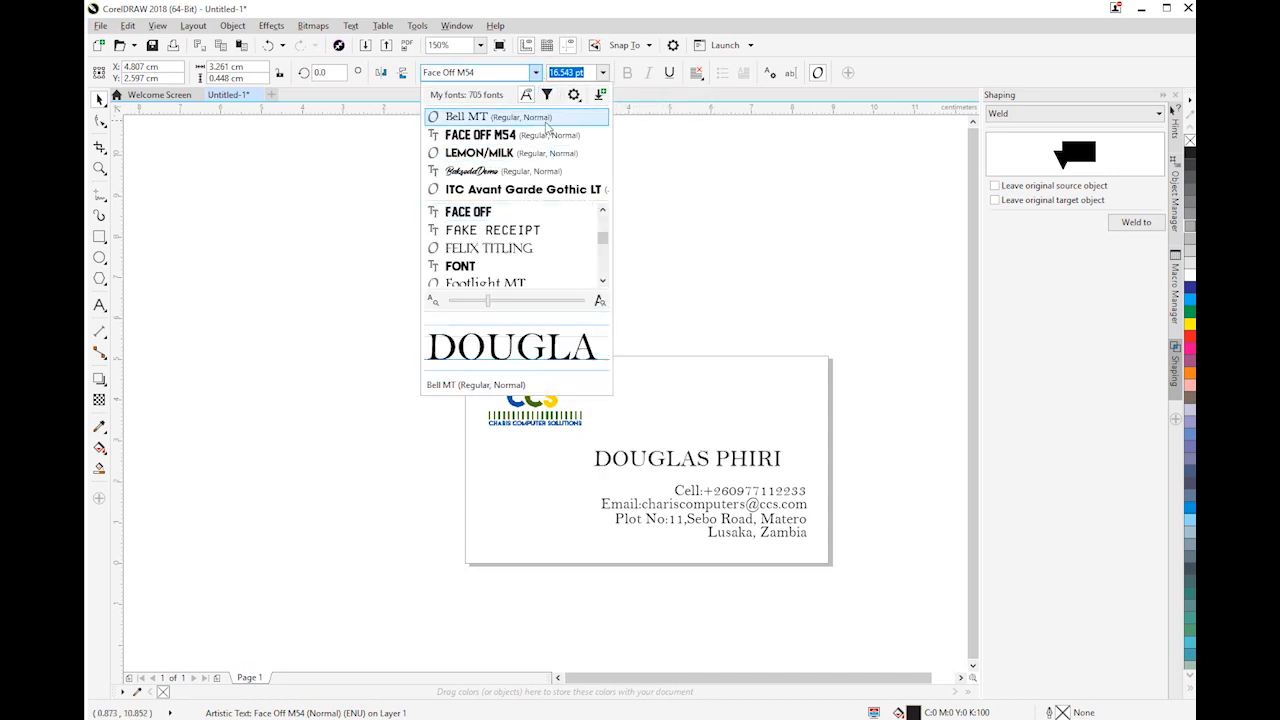
pyautogui.scroll(-2, 540, 266)
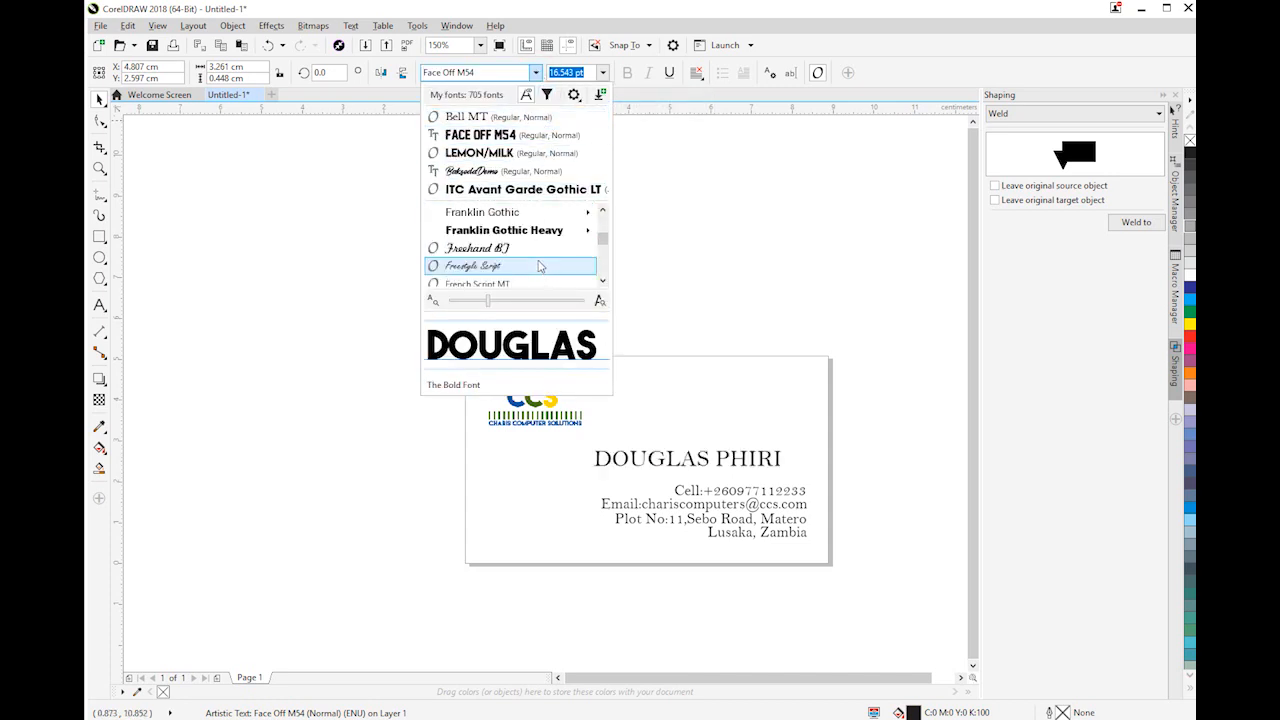
pyautogui.scroll(-1, 598, 263)
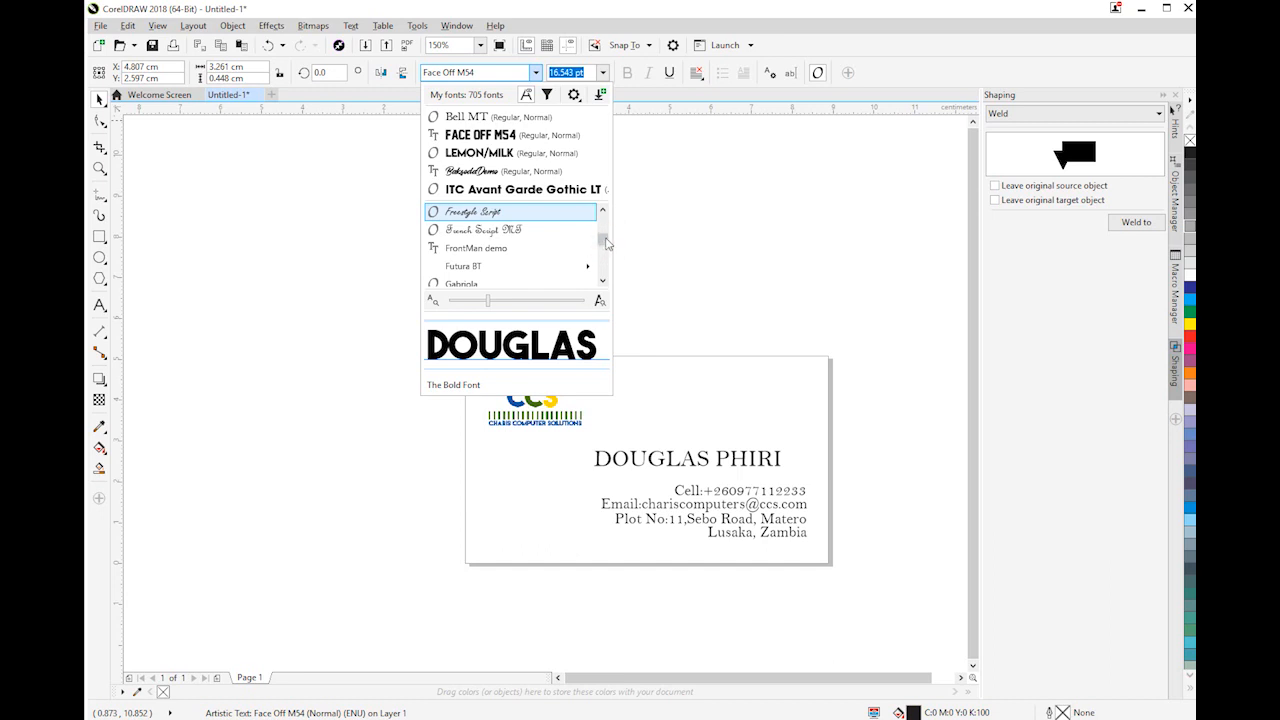
pyautogui.scroll(-4, 500, 259)
pyautogui.click(498, 251)
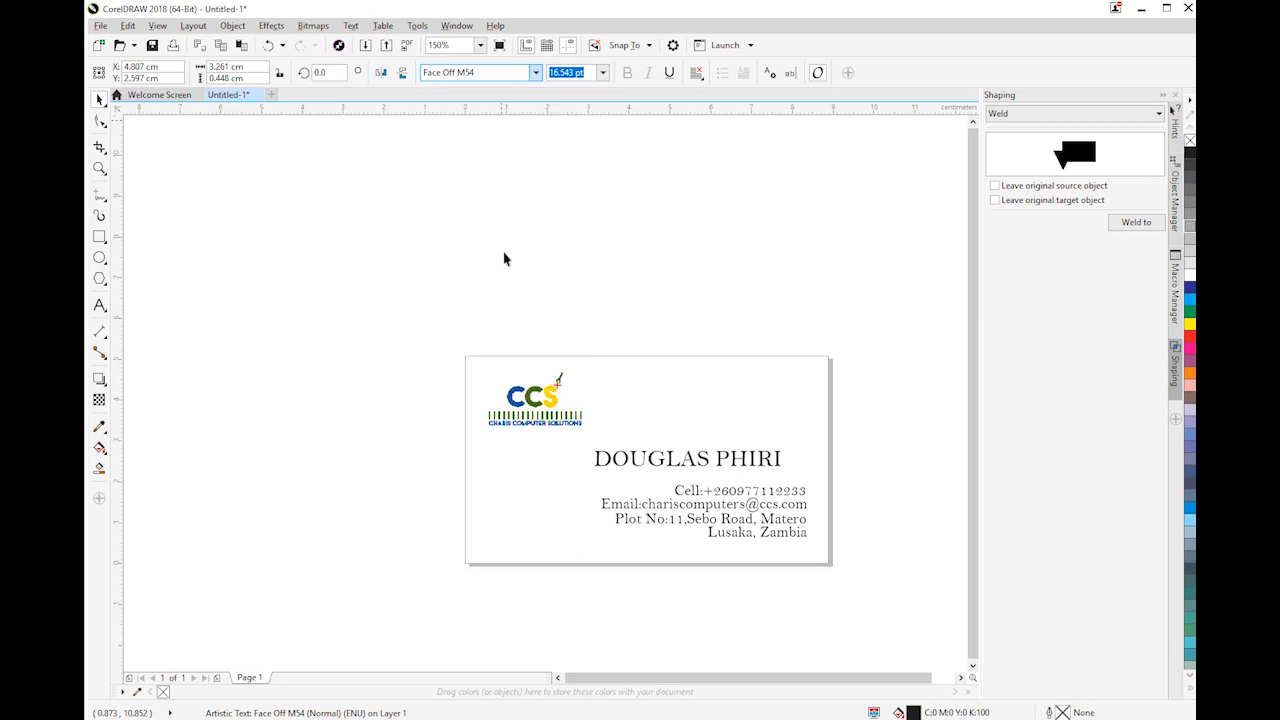
# Shift the cardholder's name slightly left and make it bold
pyautogui.click(661, 463)
pyautogui.click(664, 463)
pyautogui.moveTo(688, 458); pyautogui.dragTo(659, 459)
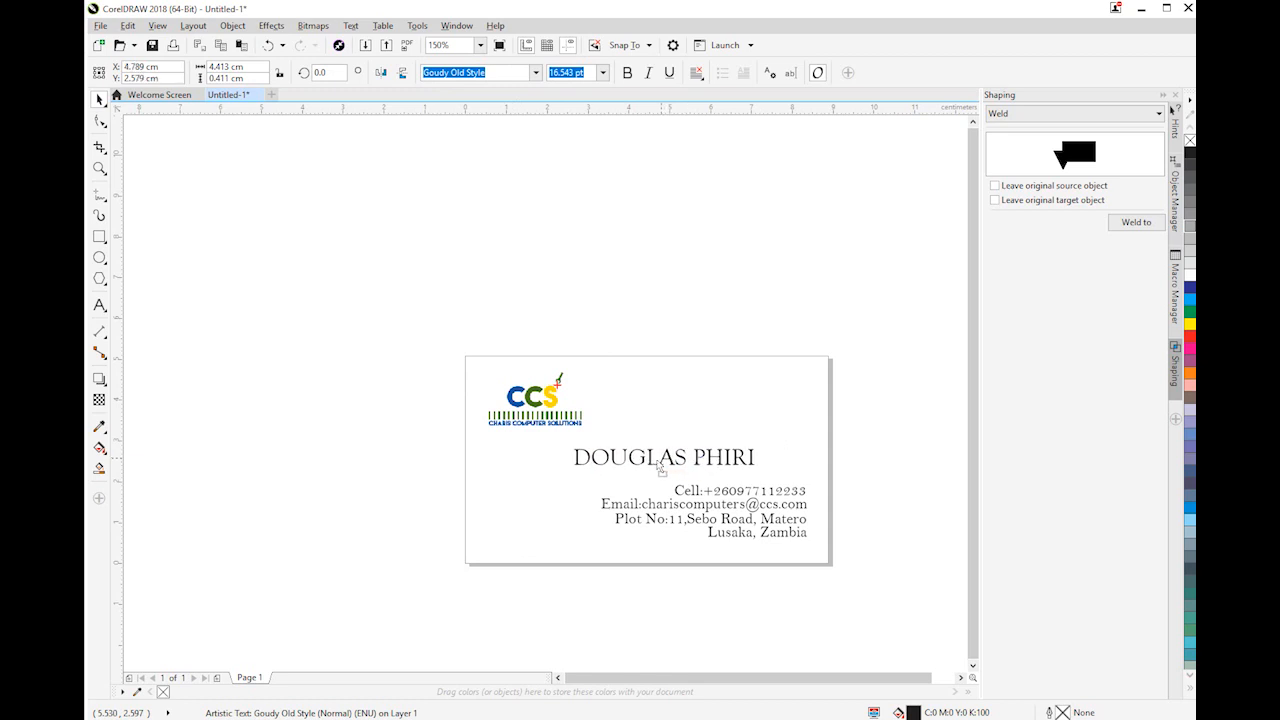
pyautogui.click(635, 77)
pyautogui.click(626, 364)
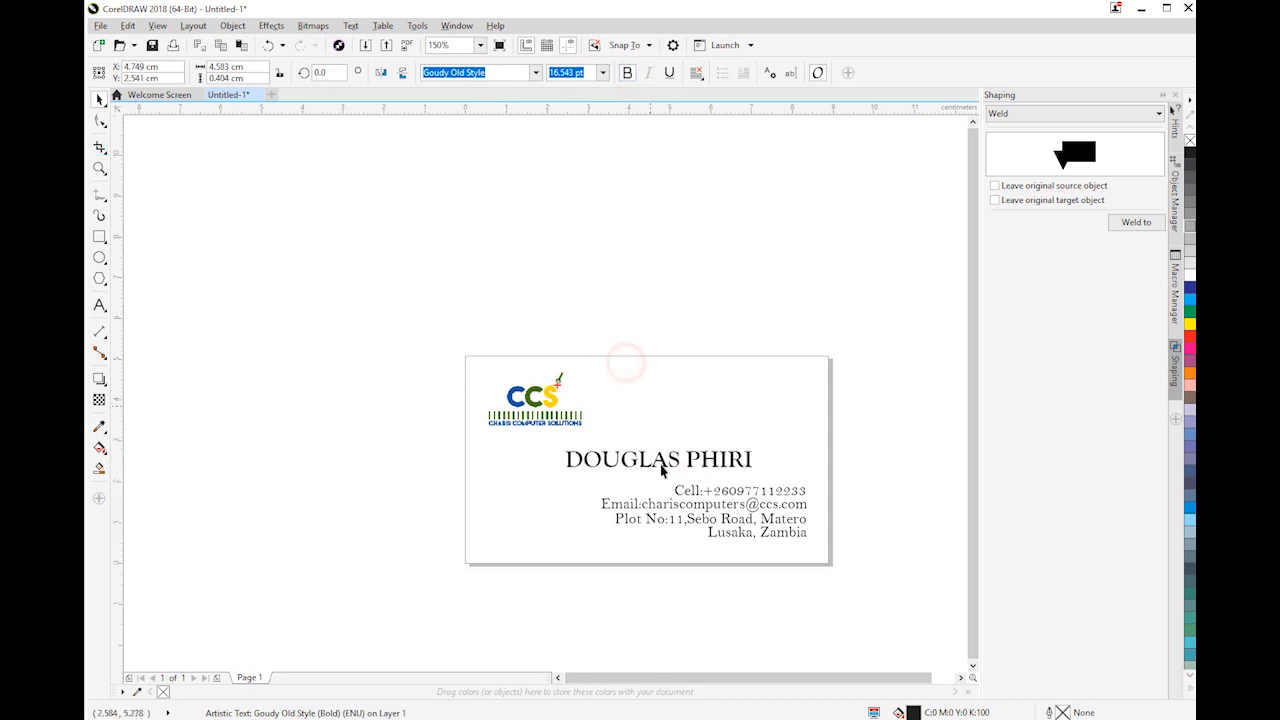
# Scale the four contact lines down together to about 9.9 pt, keeping their ends near the card's right edge
pyautogui.moveTo(869, 479); pyautogui.dragTo(546, 586)
pyautogui.moveTo(599, 480); pyautogui.dragTo(613, 484)
pyautogui.click(943, 498)
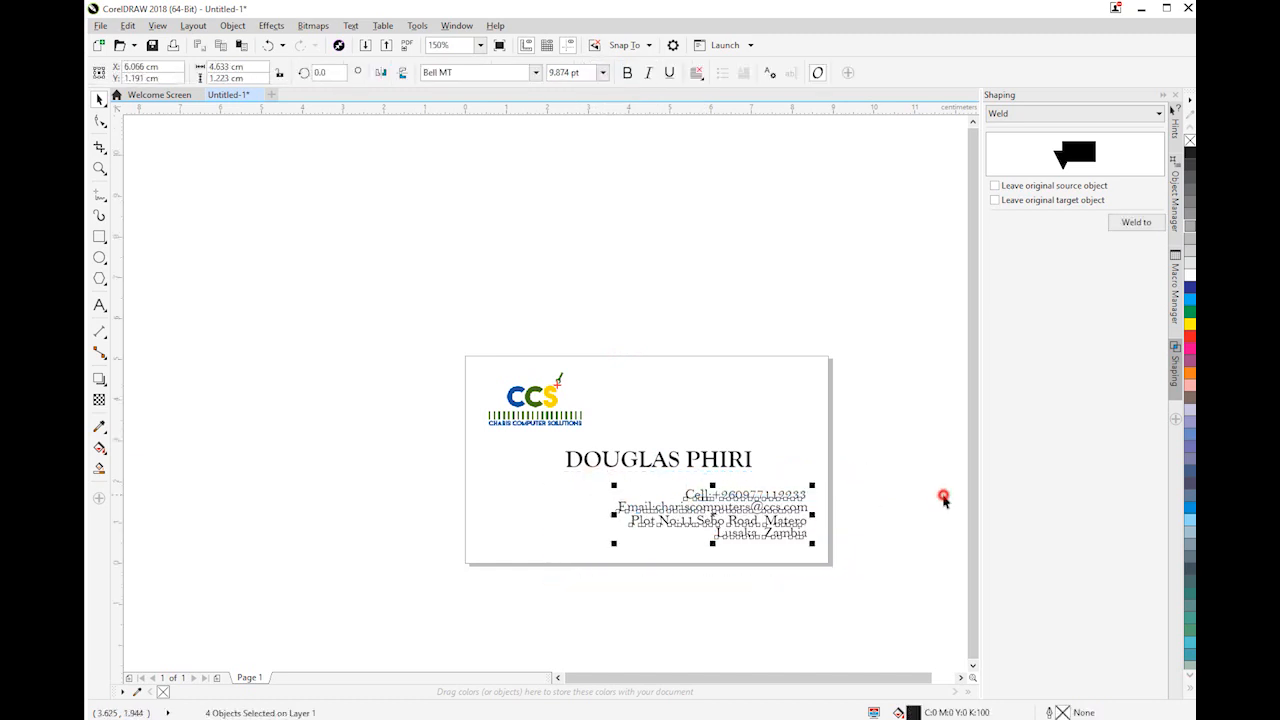
# Nudge the cardholder's name slightly left and move the logo a little closer to the card's left edge
pyautogui.click(697, 460)
pyautogui.moveTo(697, 461); pyautogui.dragTo(691, 464)
pyautogui.click(545, 397)
pyautogui.moveTo(545, 397); pyautogui.dragTo(538, 399)
pyautogui.click(806, 434)
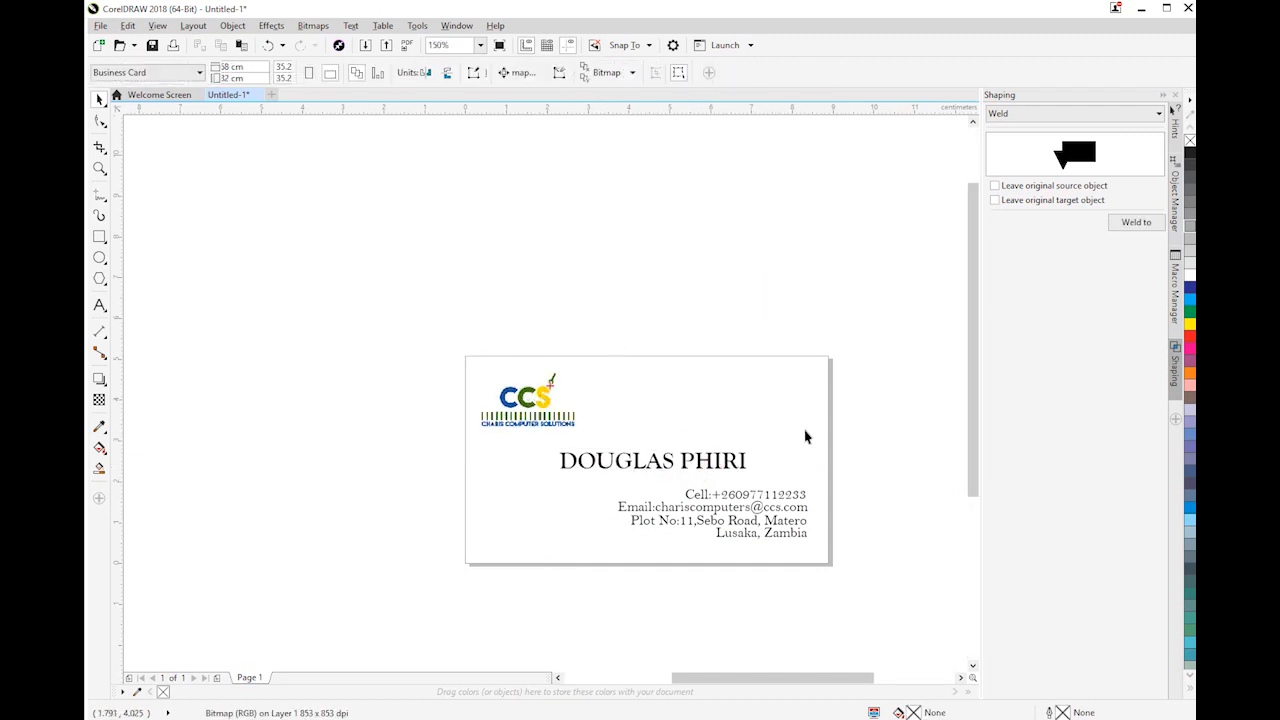
# Move the four contact lines down together, closer to the card's bottom edge
pyautogui.scroll(2, 806, 434)
pyautogui.scroll(-2, 805, 437)
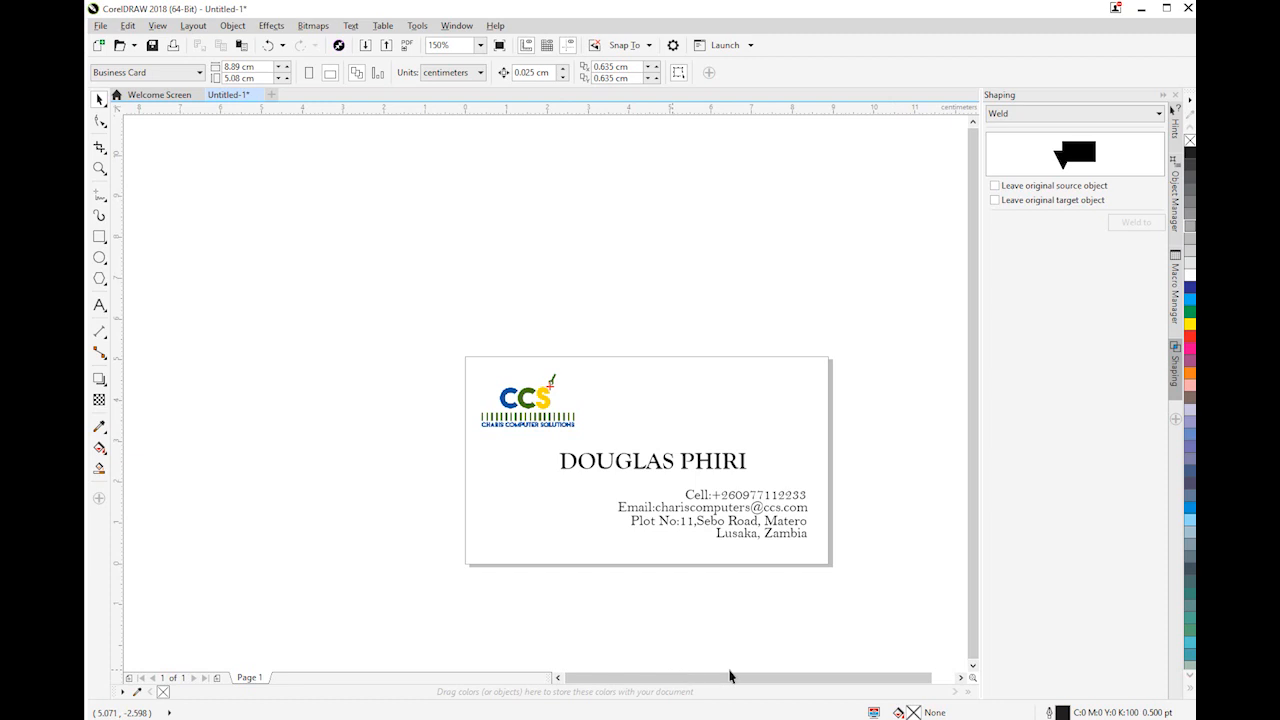
pyautogui.click(960, 677)
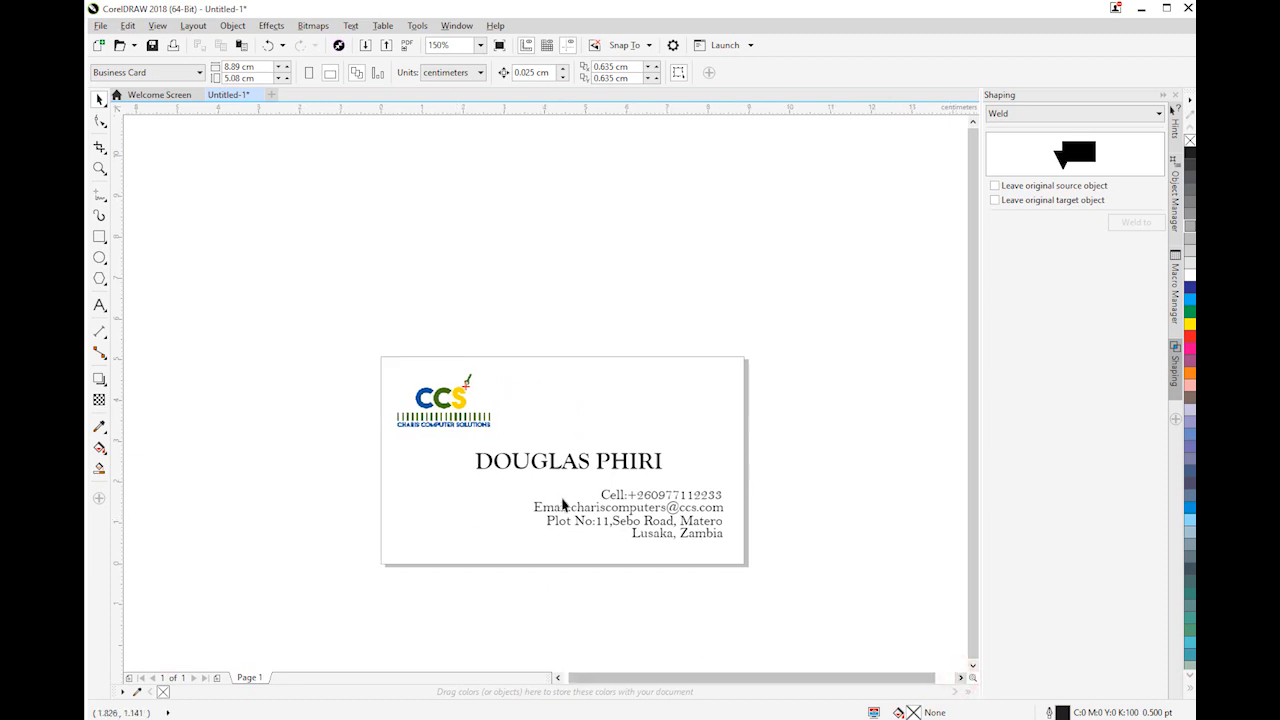
pyautogui.moveTo(815, 468); pyautogui.dragTo(555, 562)
pyautogui.moveTo(476, 580); pyautogui.dragTo(497, 570)
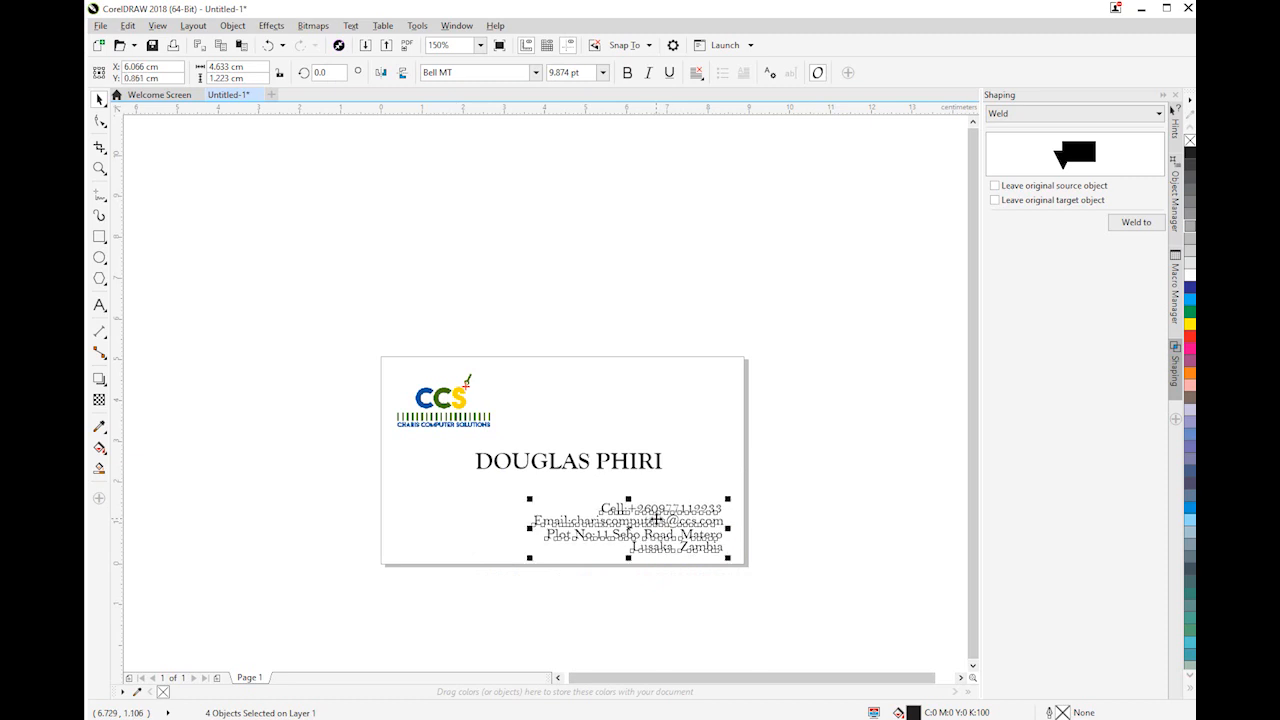
pyautogui.click(640, 298)
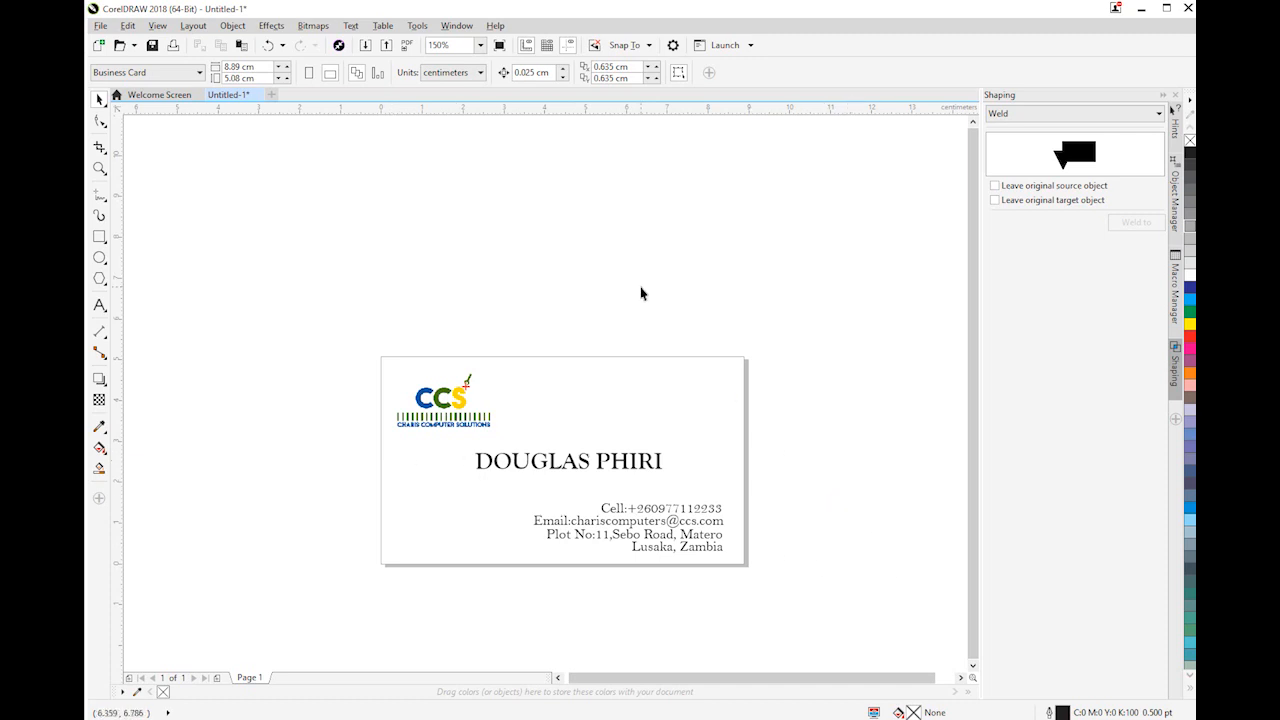
pyautogui.scroll(1, 645, 548)
pyautogui.scroll(-1, 640, 545)
pyautogui.scroll(1, 526, 527)
pyautogui.moveTo(695, 683)
pyautogui.mouseDown()
pyautogui.moveTo(722, 683)
pyautogui.moveTo(707, 683)
pyautogui.mouseUp()
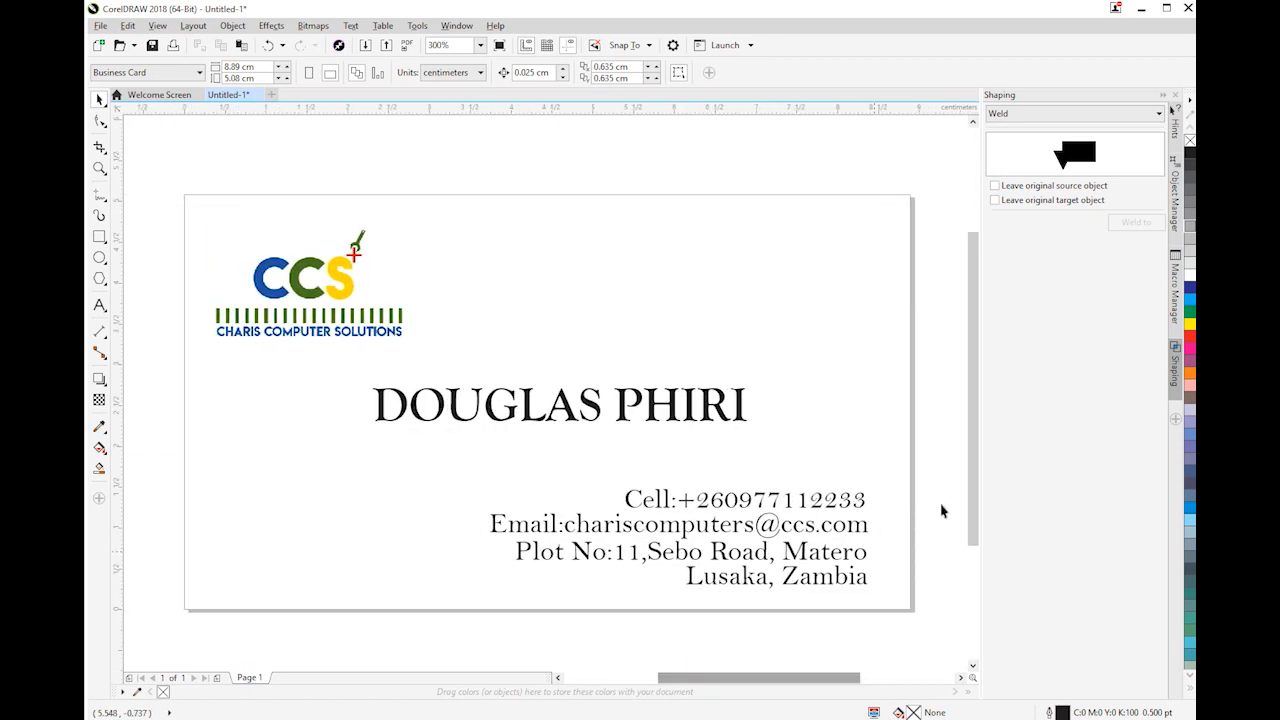
pyautogui.moveTo(974, 488); pyautogui.dragTo(974, 475)
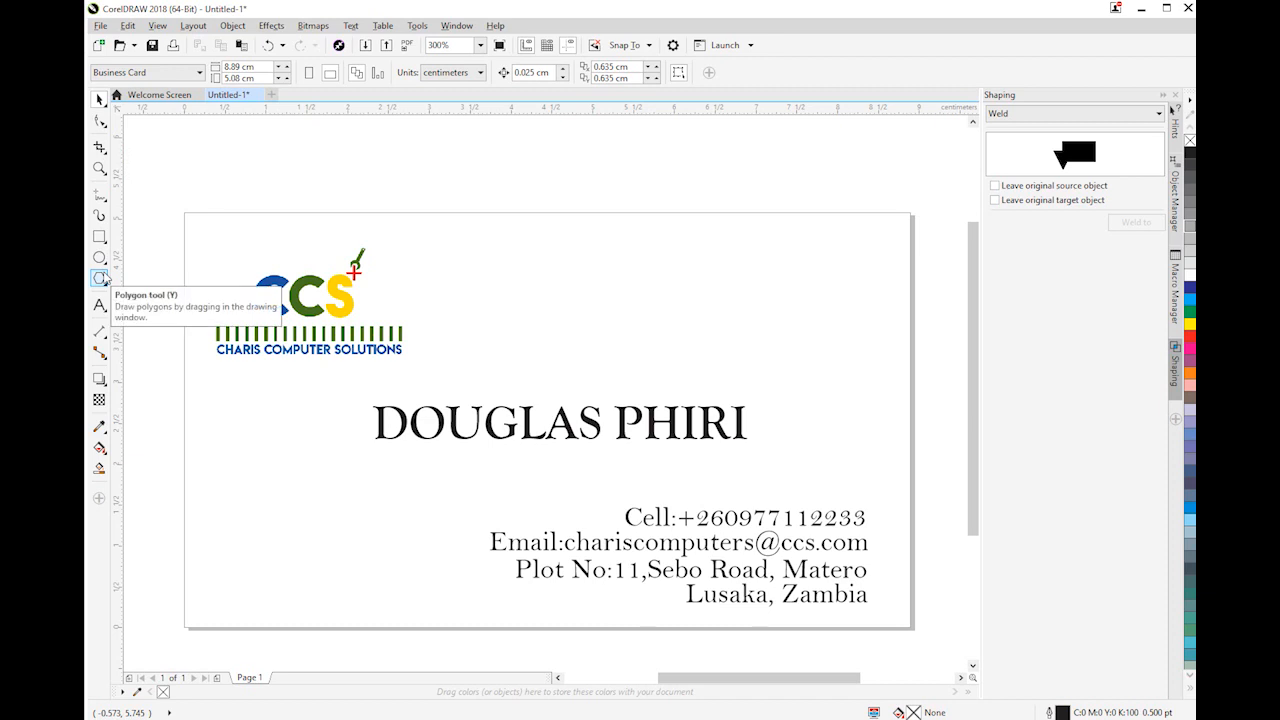
pyautogui.click(99, 168)
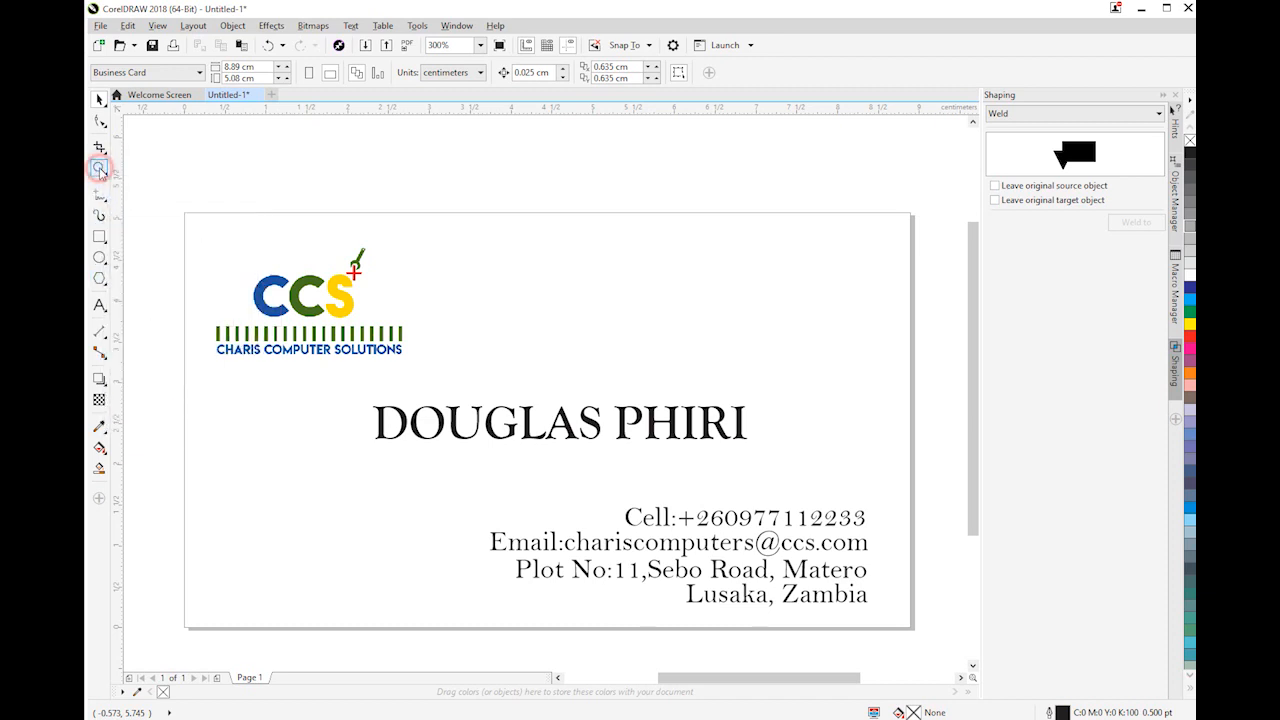
pyautogui.click(104, 152)
pyautogui.click(106, 126)
pyautogui.click(106, 126)
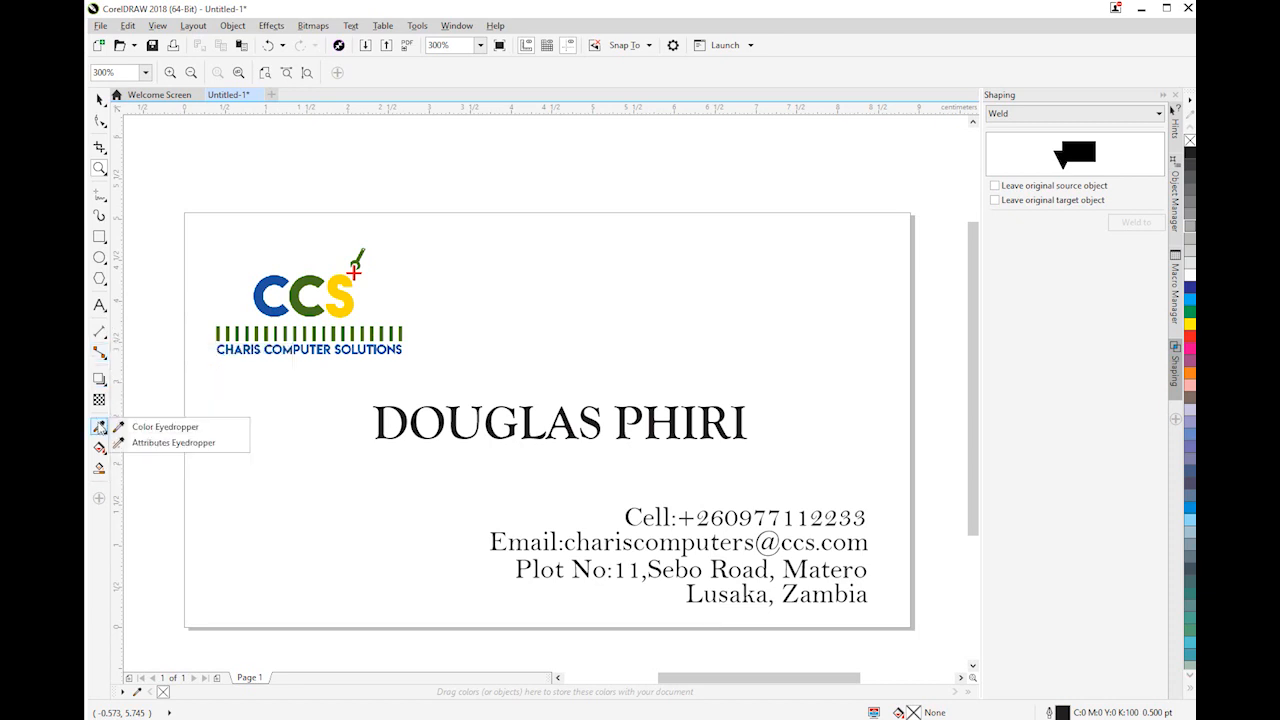
pyautogui.moveTo(104, 196)
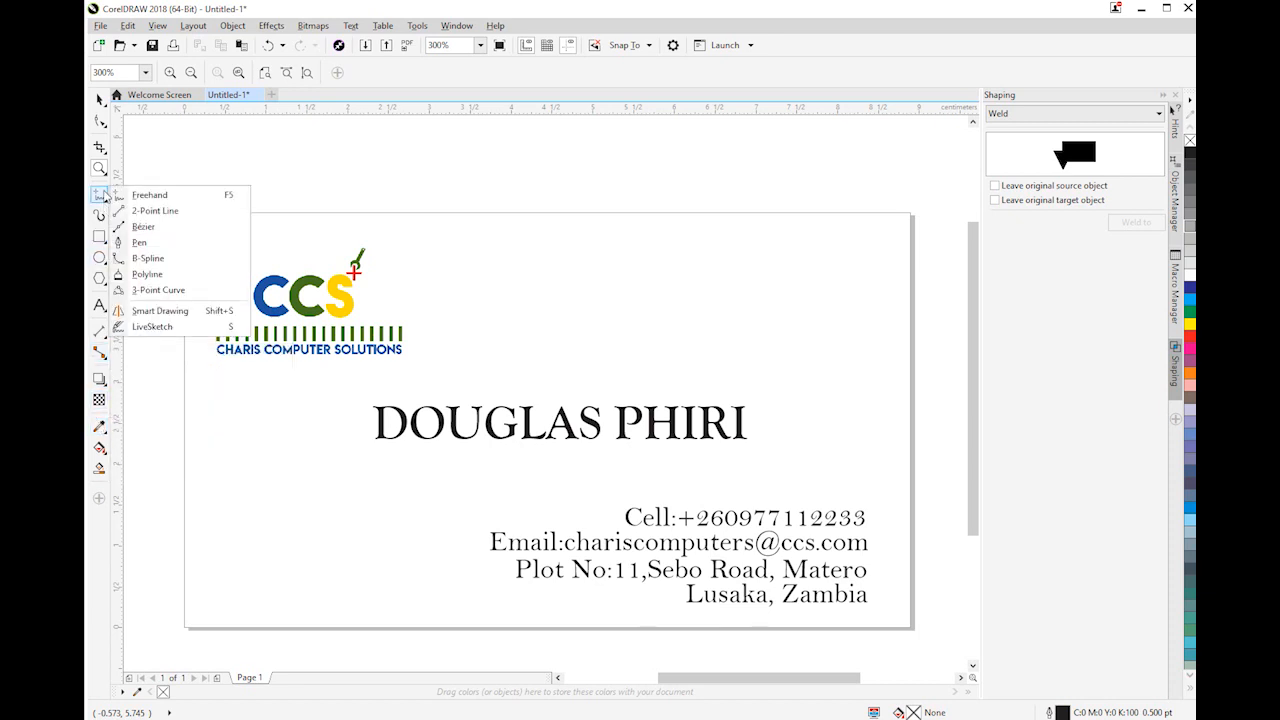
pyautogui.click(138, 242)
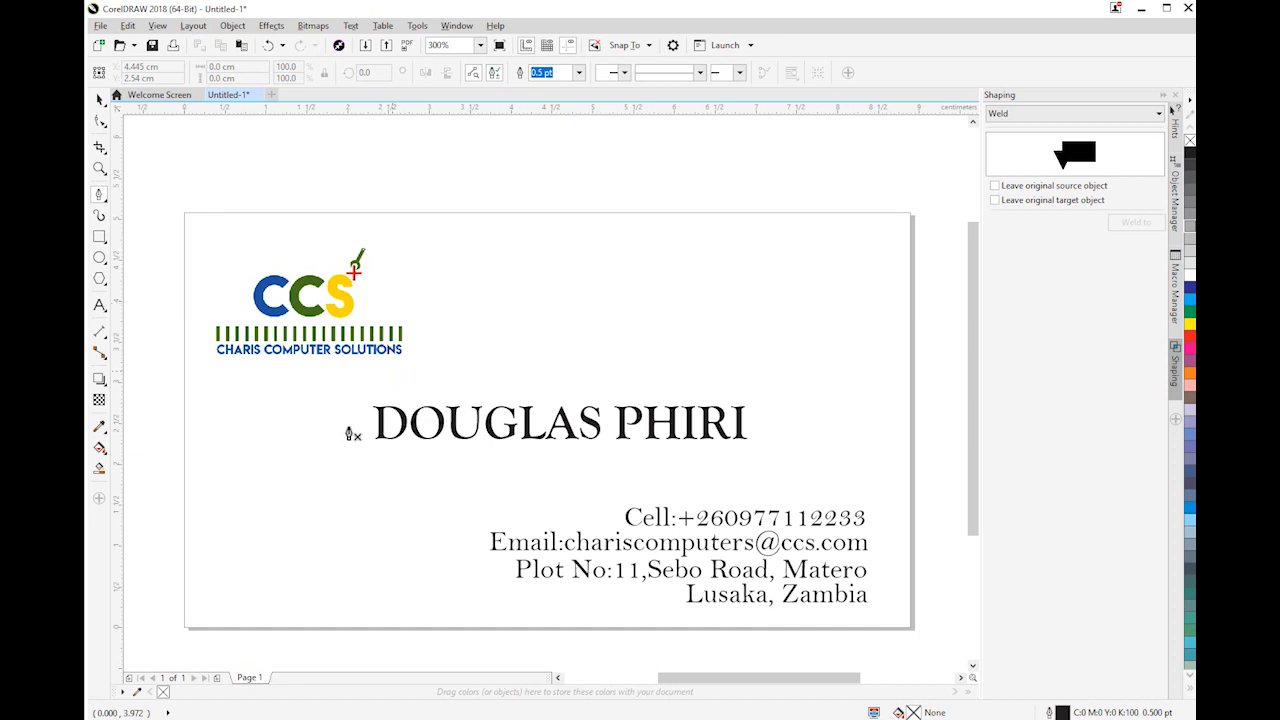
pyautogui.click(100, 99)
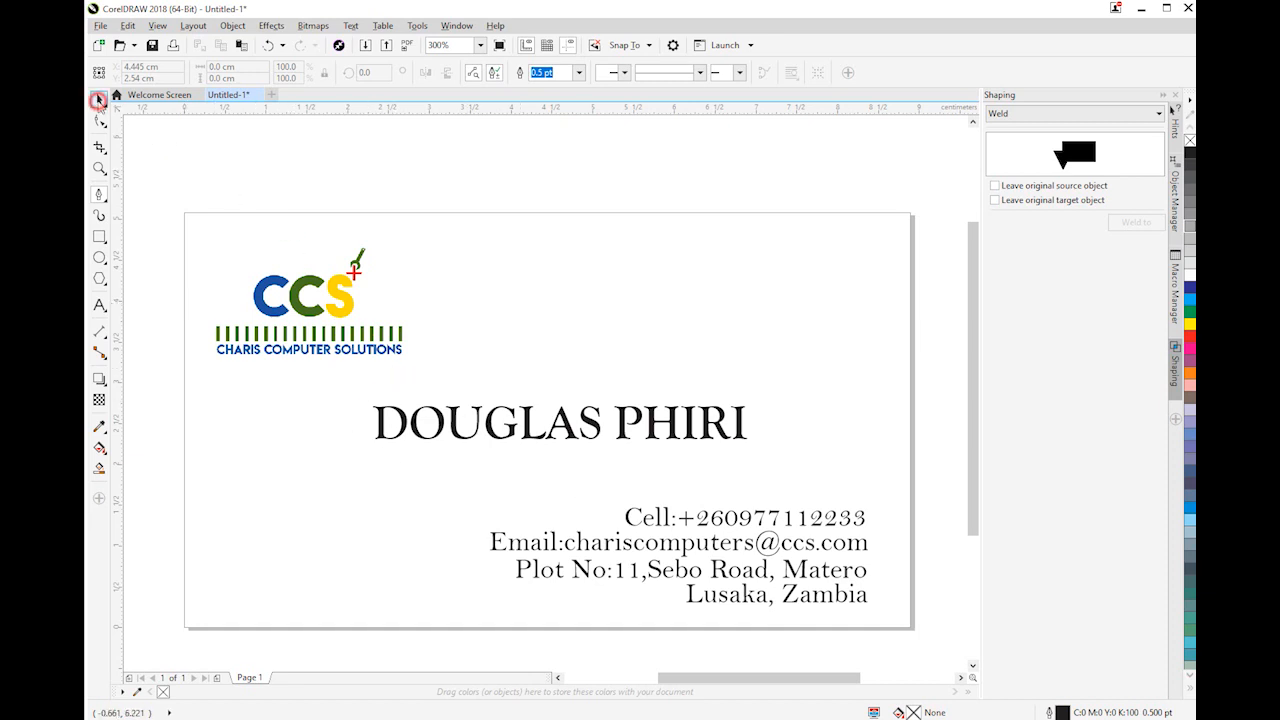
pyautogui.click(346, 213)
pyautogui.click(371, 178)
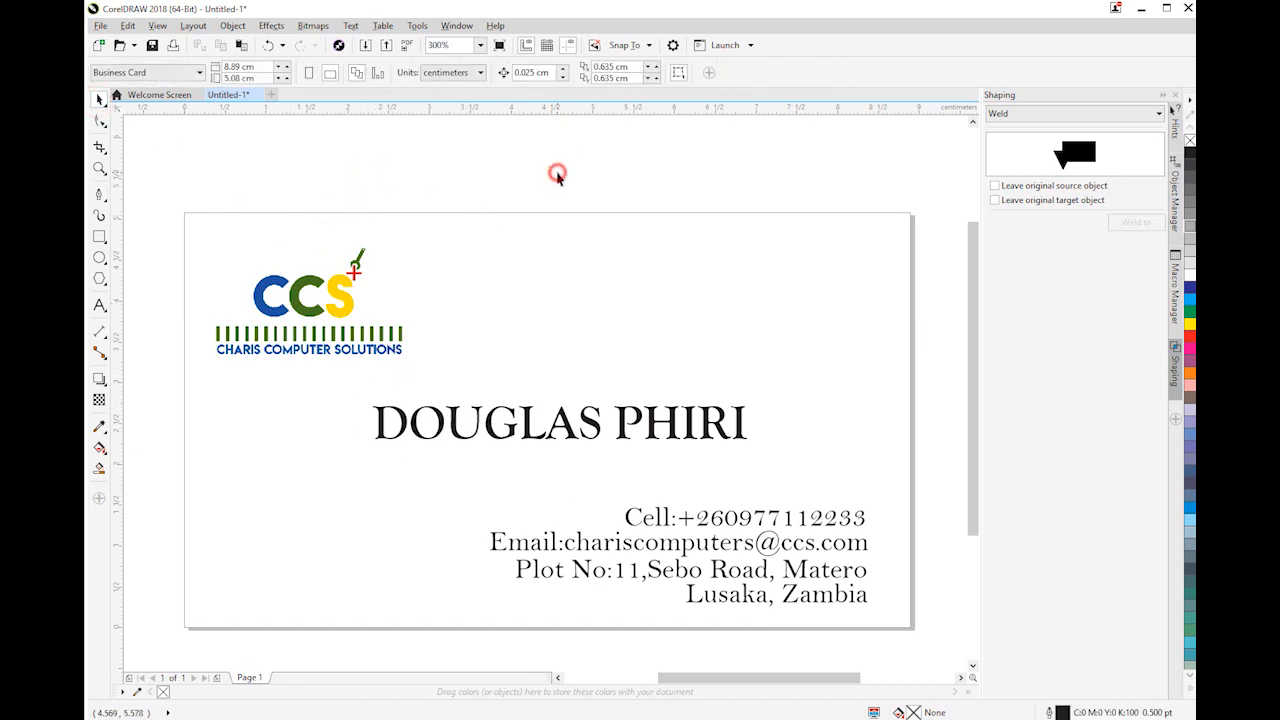
# Draw a rectangle about 8.89 cm wide and 2.93 cm high across the card's full width, covering its lower part
pyautogui.click(102, 240)
pyautogui.click(140, 237)
pyautogui.moveTo(186, 388); pyautogui.dragTo(910, 628)
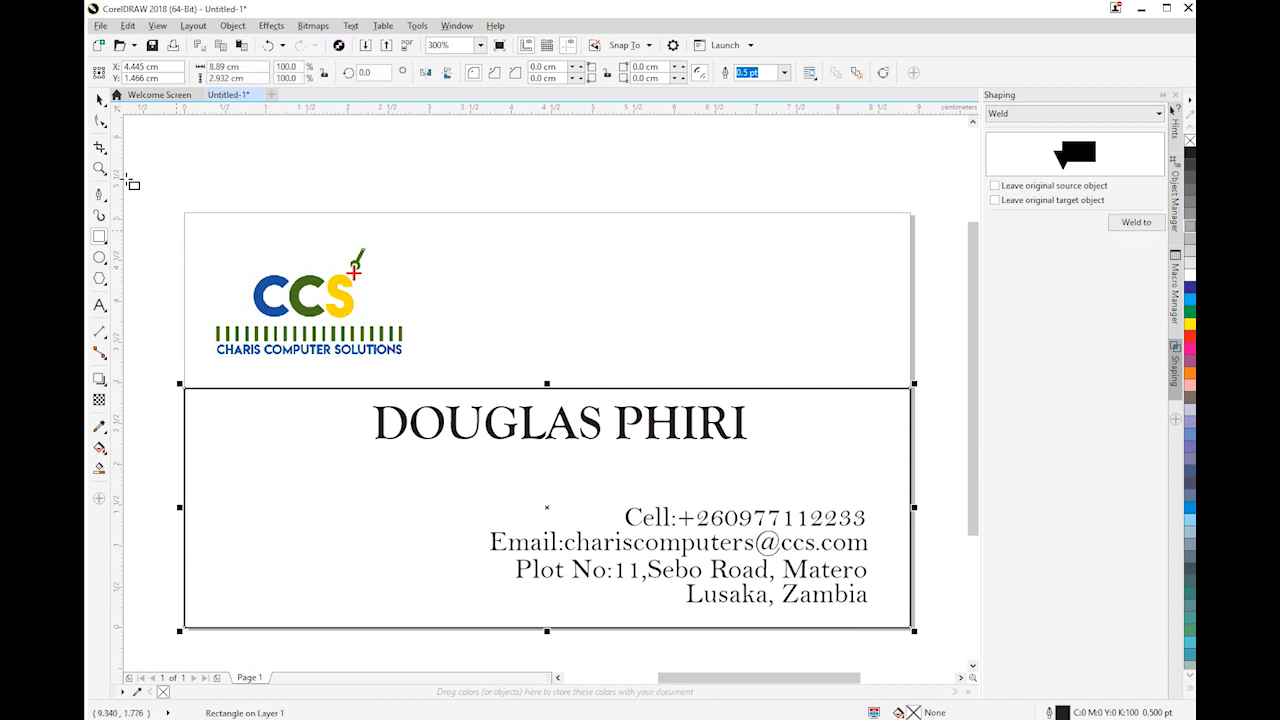
pyautogui.click(429, 201)
pyautogui.click(381, 451)
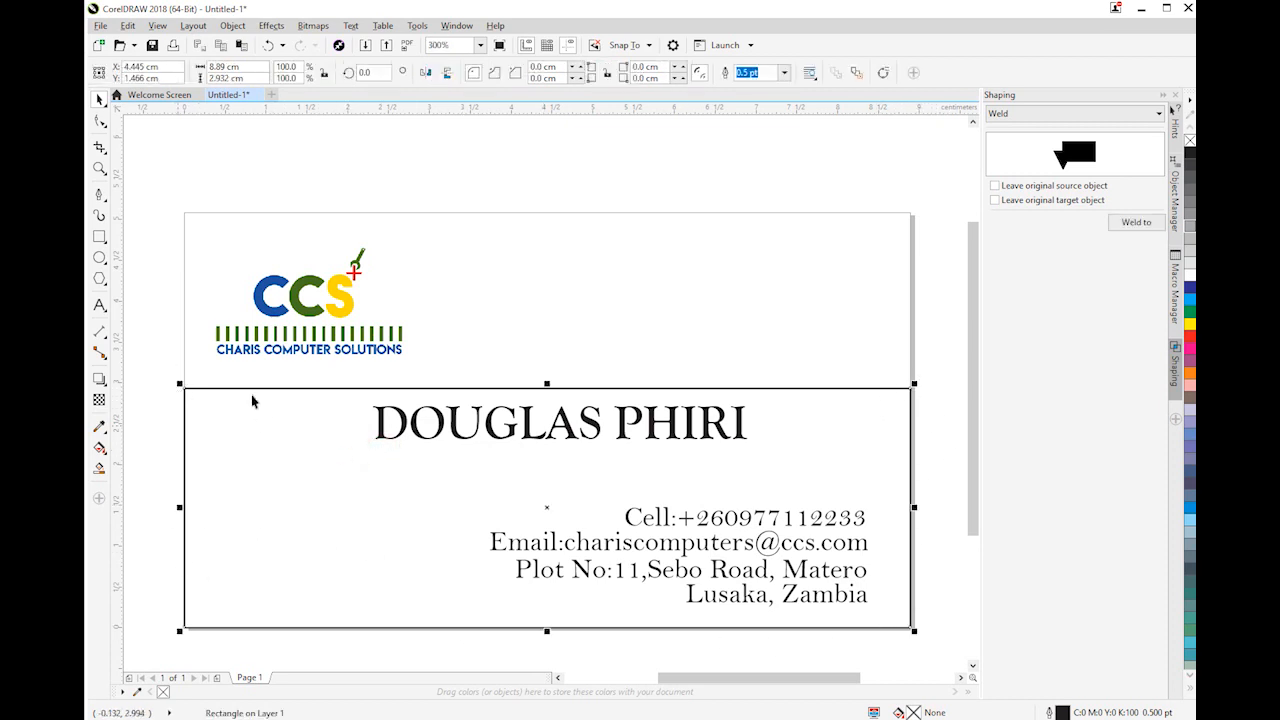
pyautogui.click(921, 362)
pyautogui.click(846, 420)
# Fill the lower rectangle with the blue sampled from the first C of the logo
pyautogui.click(99, 426)
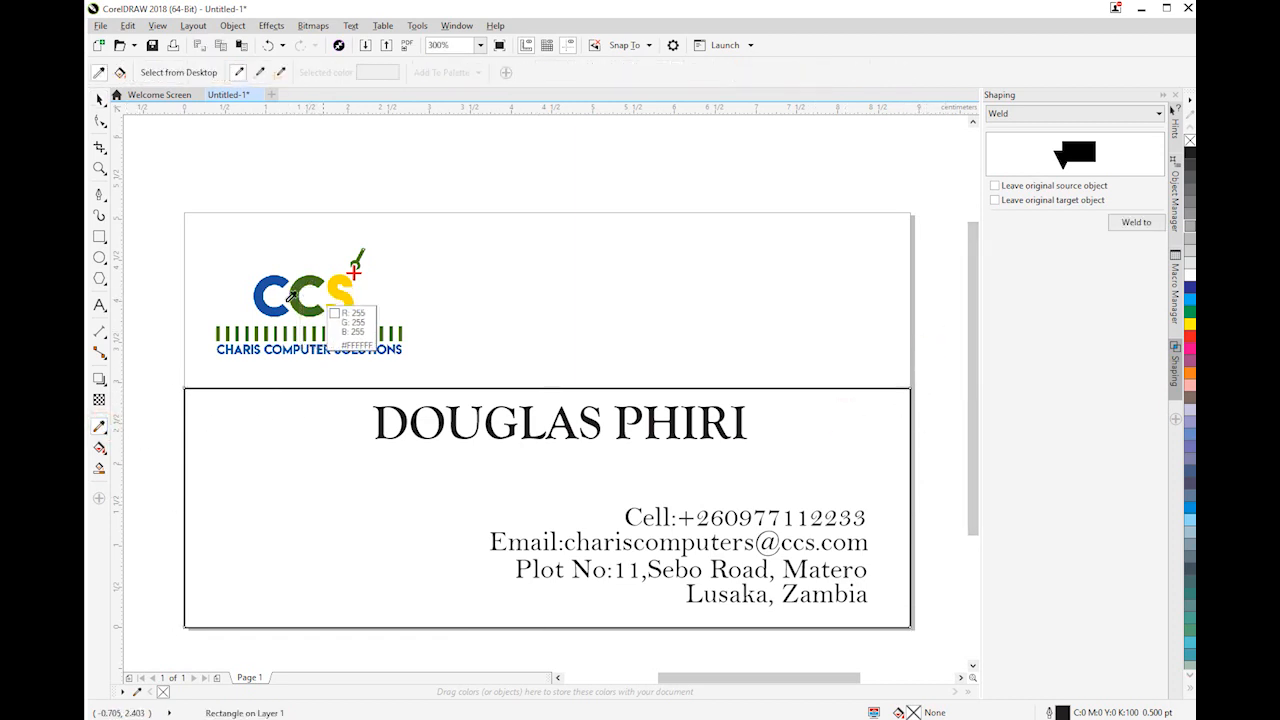
pyautogui.click(268, 298)
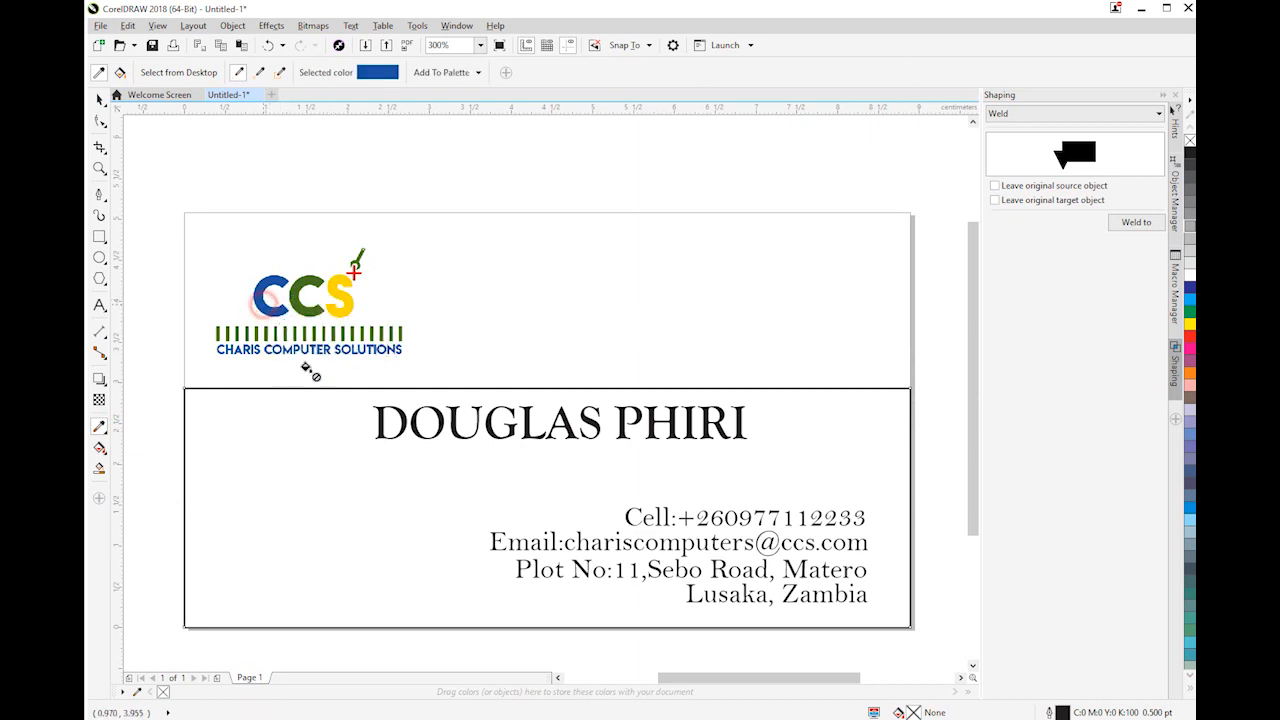
pyautogui.click(352, 434)
pyautogui.click(99, 99)
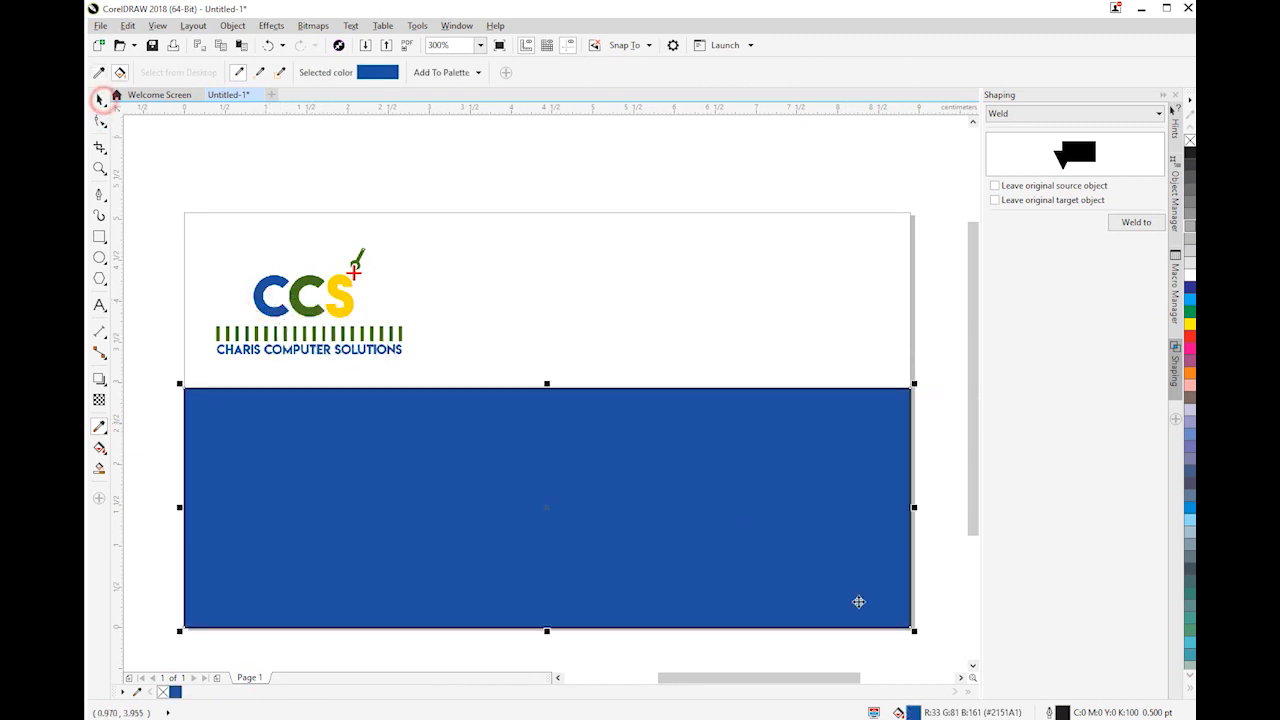
pyautogui.press('F12')
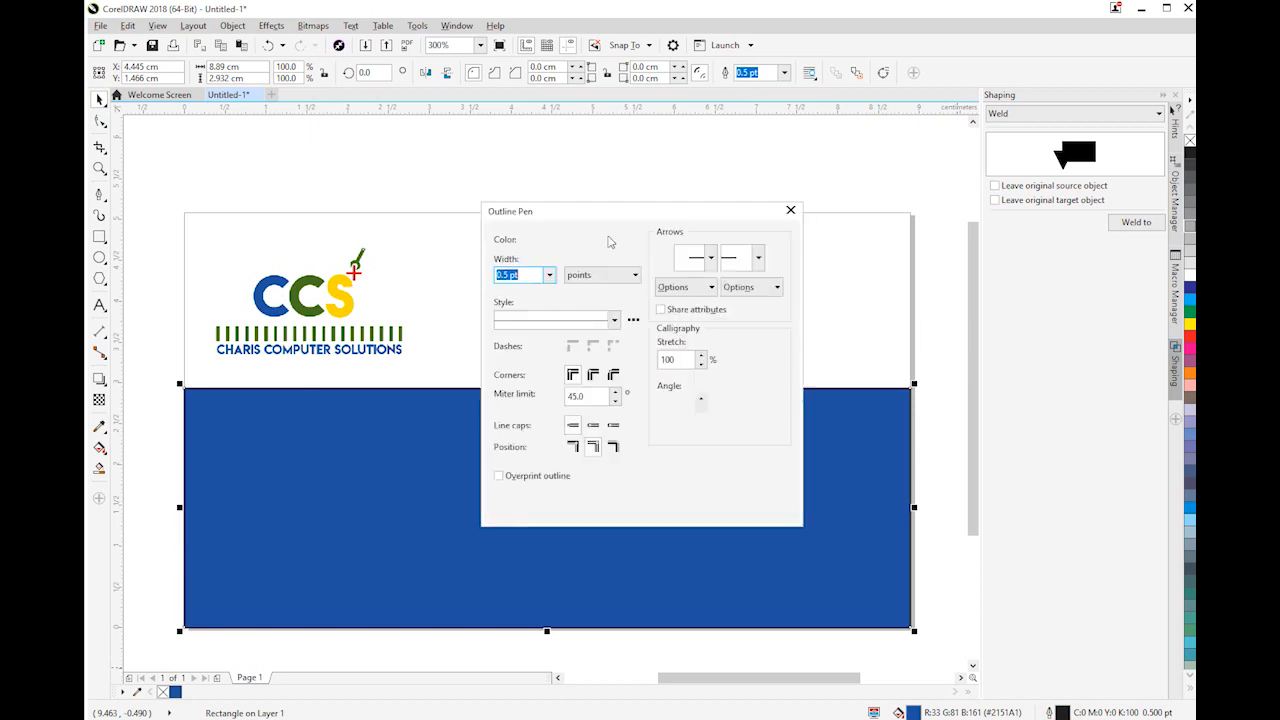
pyautogui.click(549, 274)
pyautogui.click(510, 287)
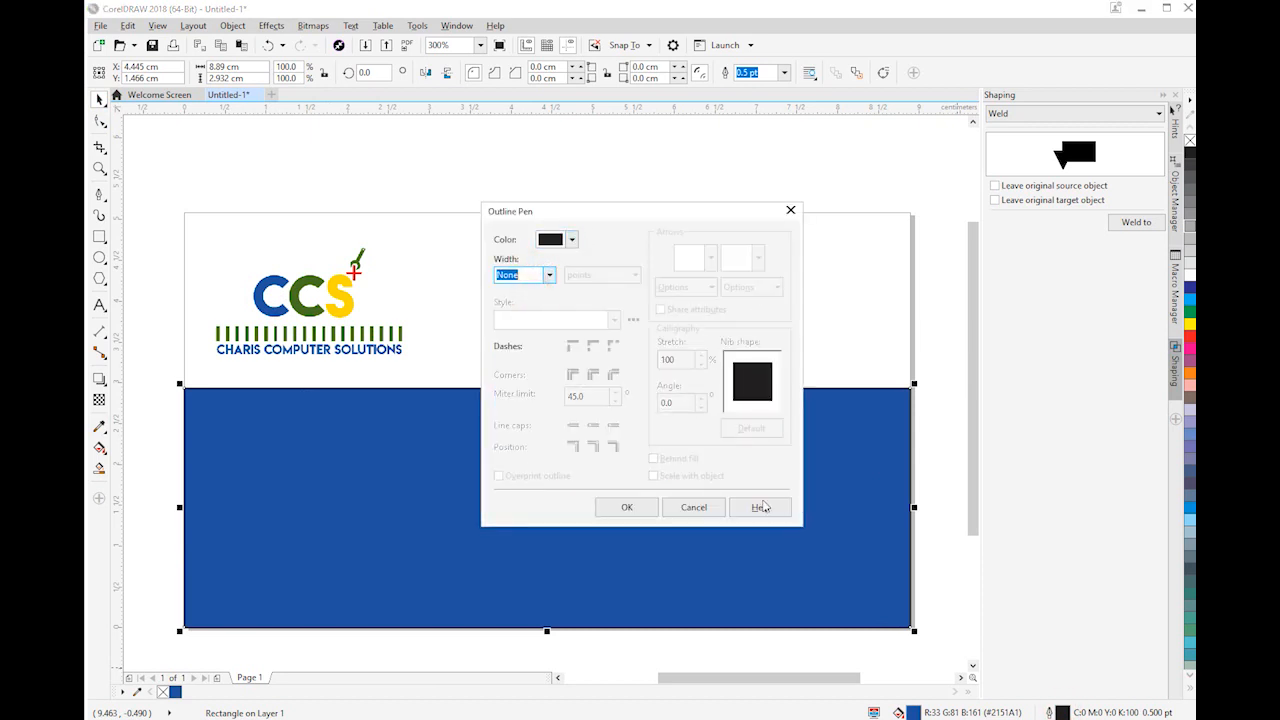
pyautogui.click(706, 509)
# Remove the outline of the lower rectangle by setting its outline width to None
pyautogui.click(784, 72)
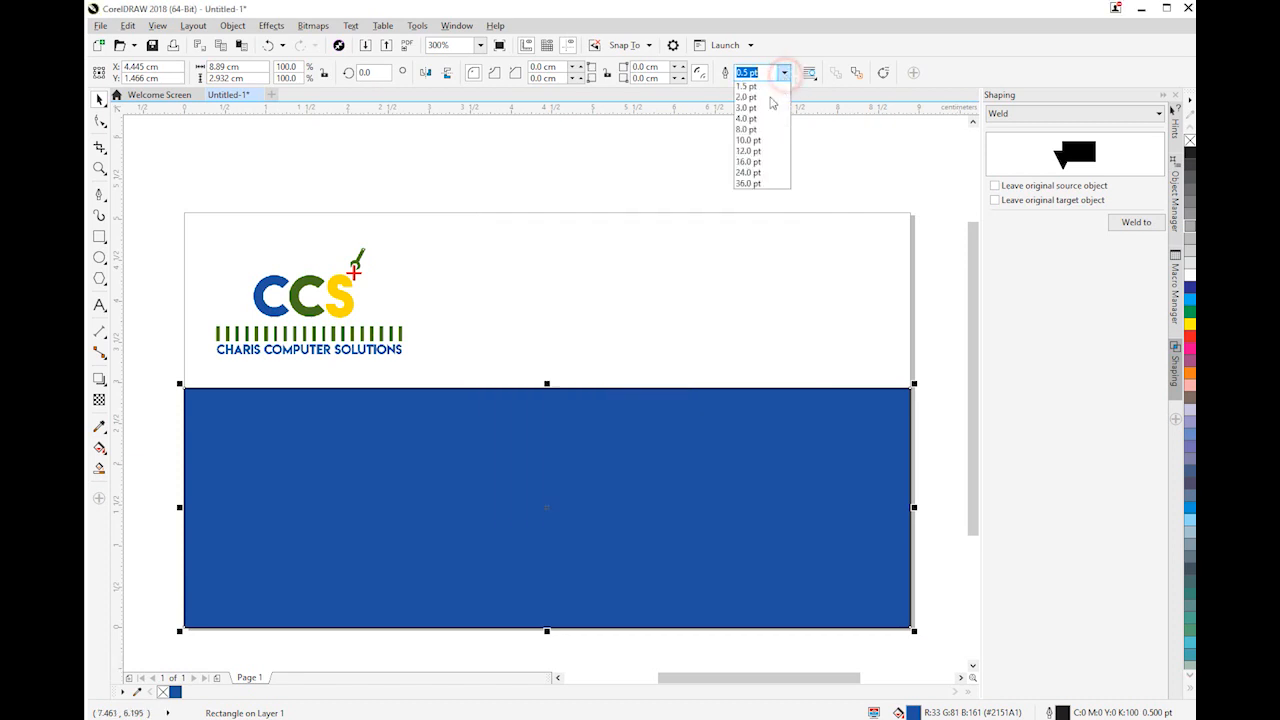
pyautogui.click(760, 87)
pyautogui.click(286, 178)
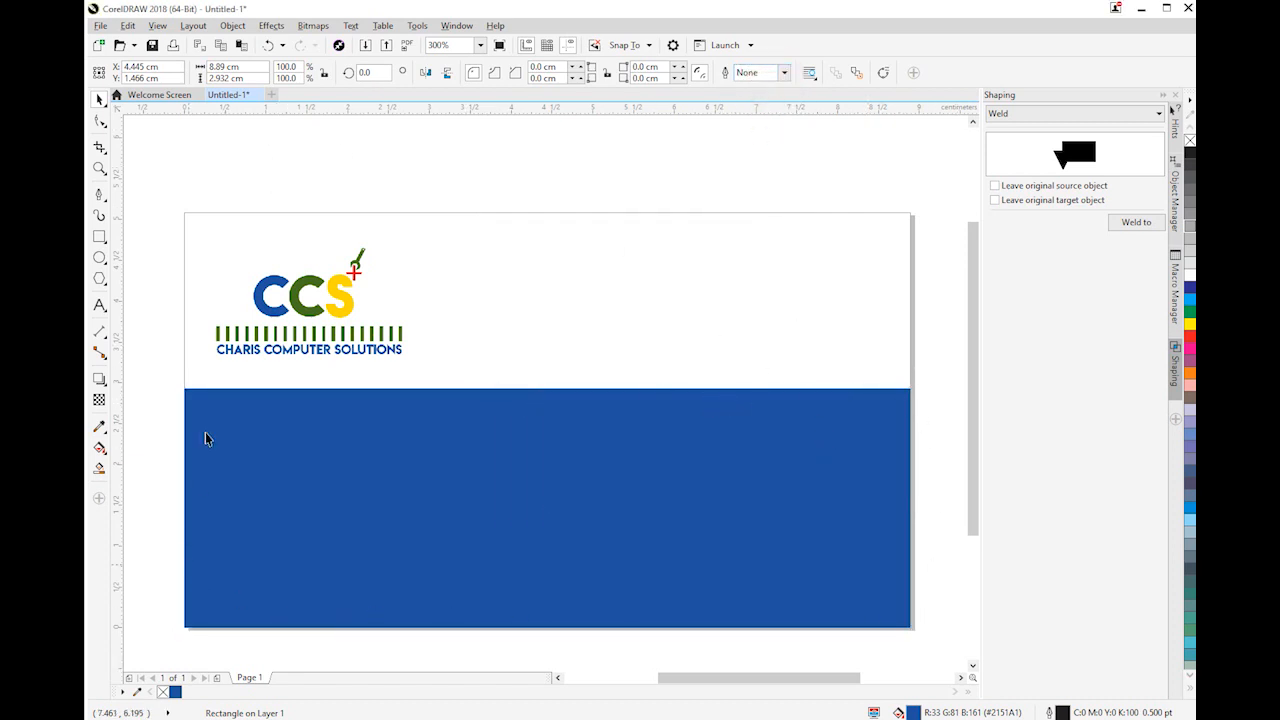
# Send the lower rectangle to the back of the layer, behind the cardholder's name and contact lines
pyautogui.click(313, 440)
pyautogui.rightClick(313, 440)
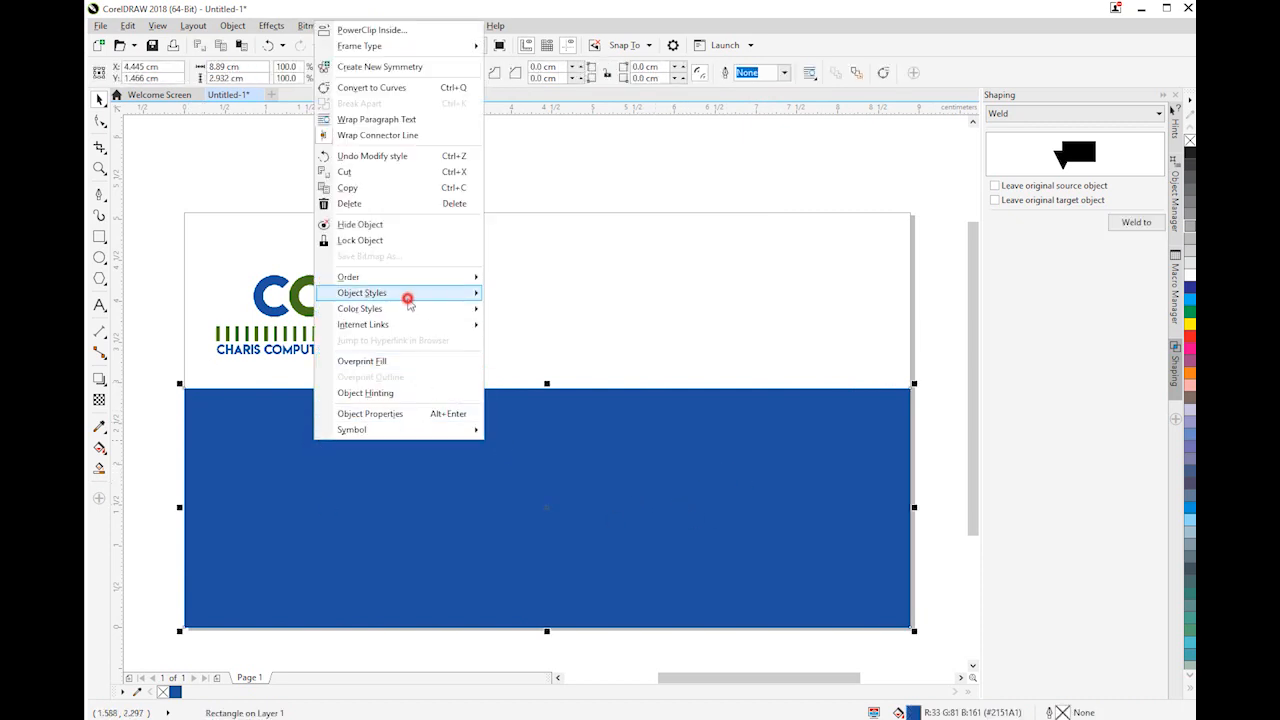
pyautogui.moveTo(406, 293)
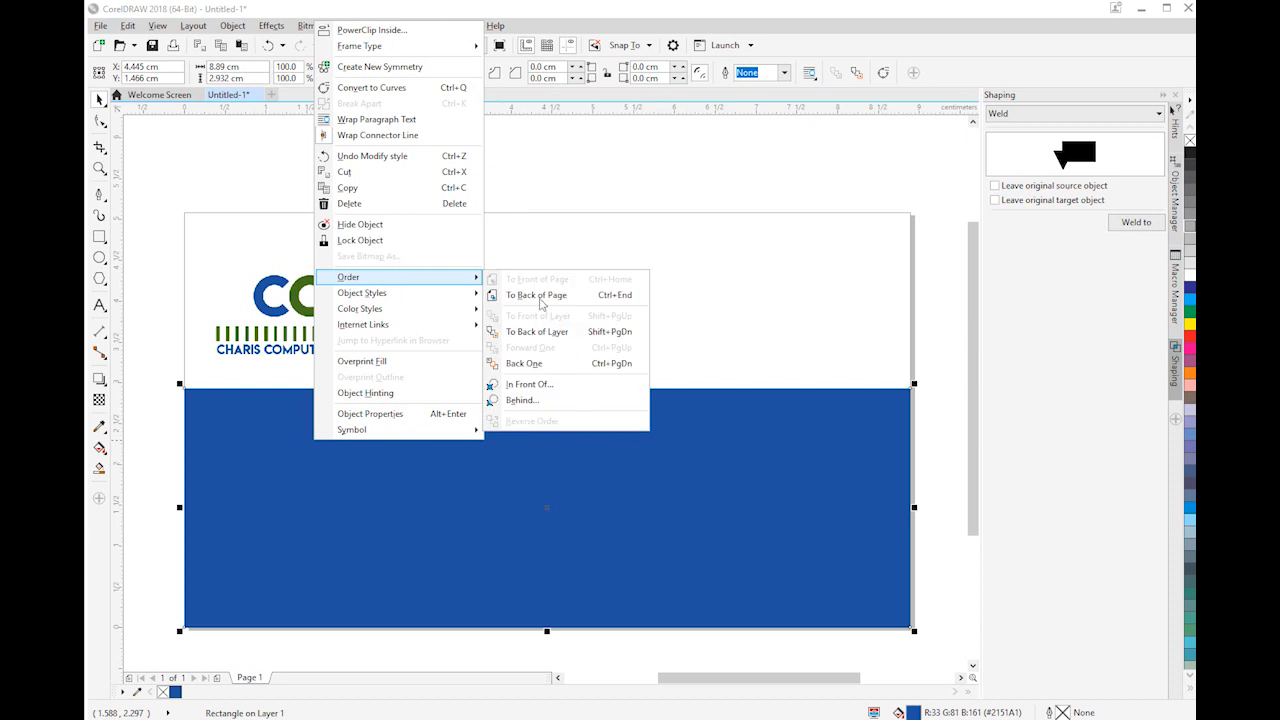
pyautogui.click(575, 336)
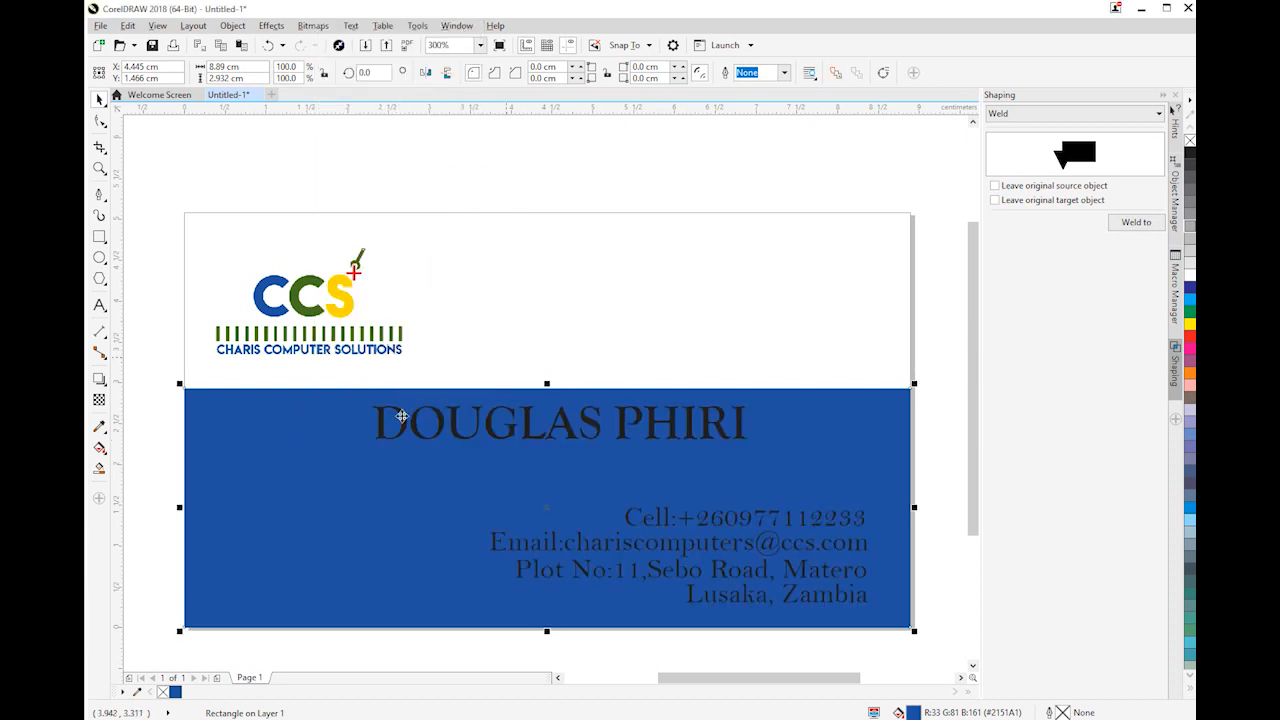
pyautogui.click(600, 320)
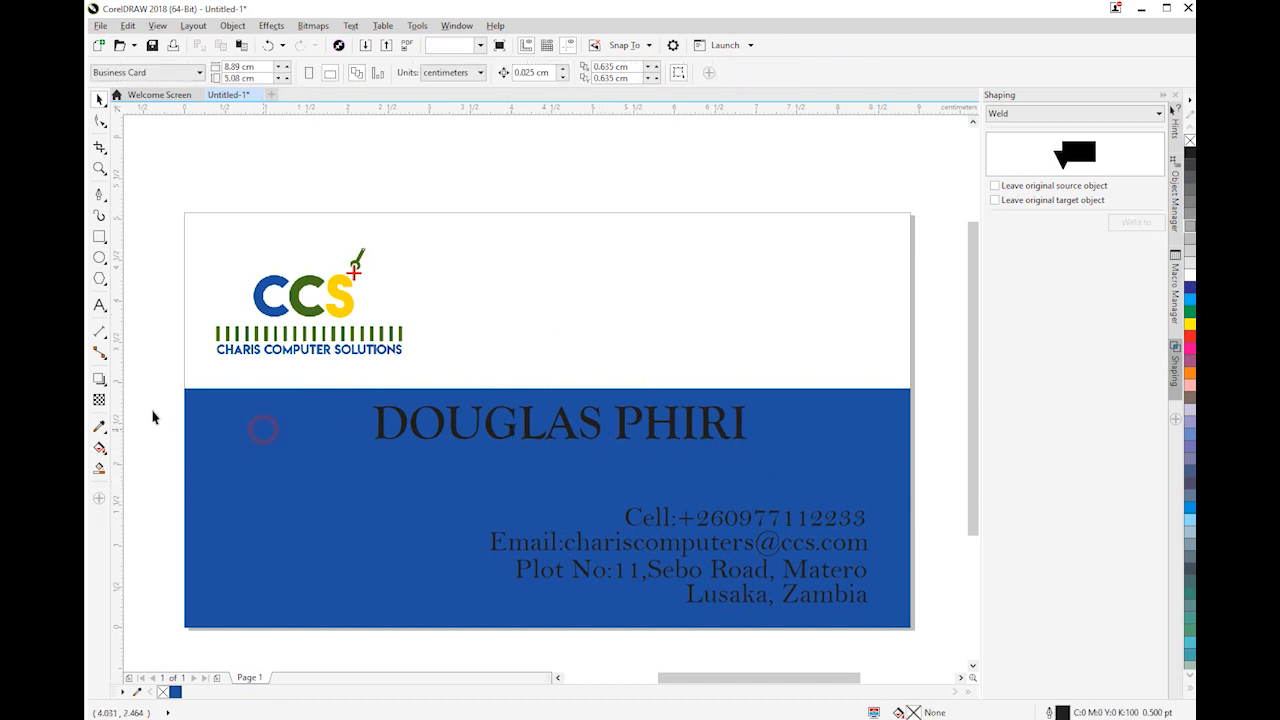
# Fill the lower rectangle with the green sampled from the second C of the logo
pyautogui.click(99, 426)
pyautogui.click(310, 305)
pyautogui.click(287, 438)
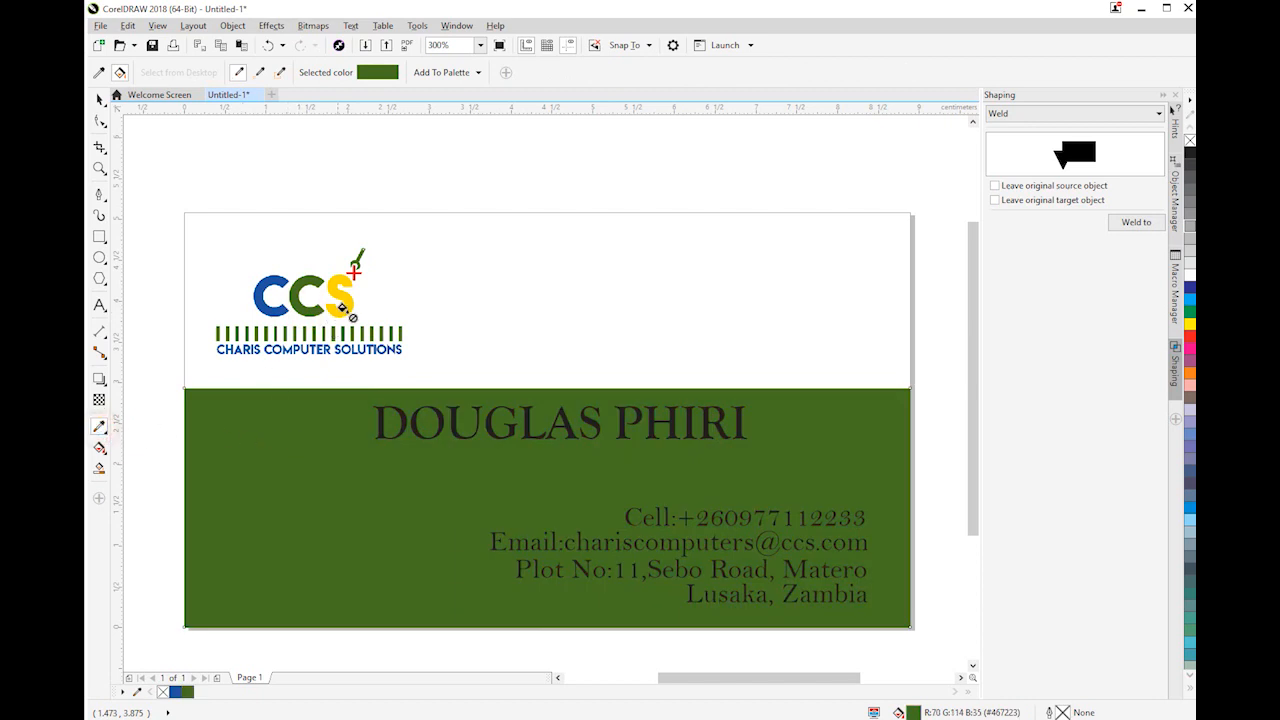
# Fill the lower rectangle with the yellow sampled from the S of the logo
pyautogui.rightClick(100, 428)
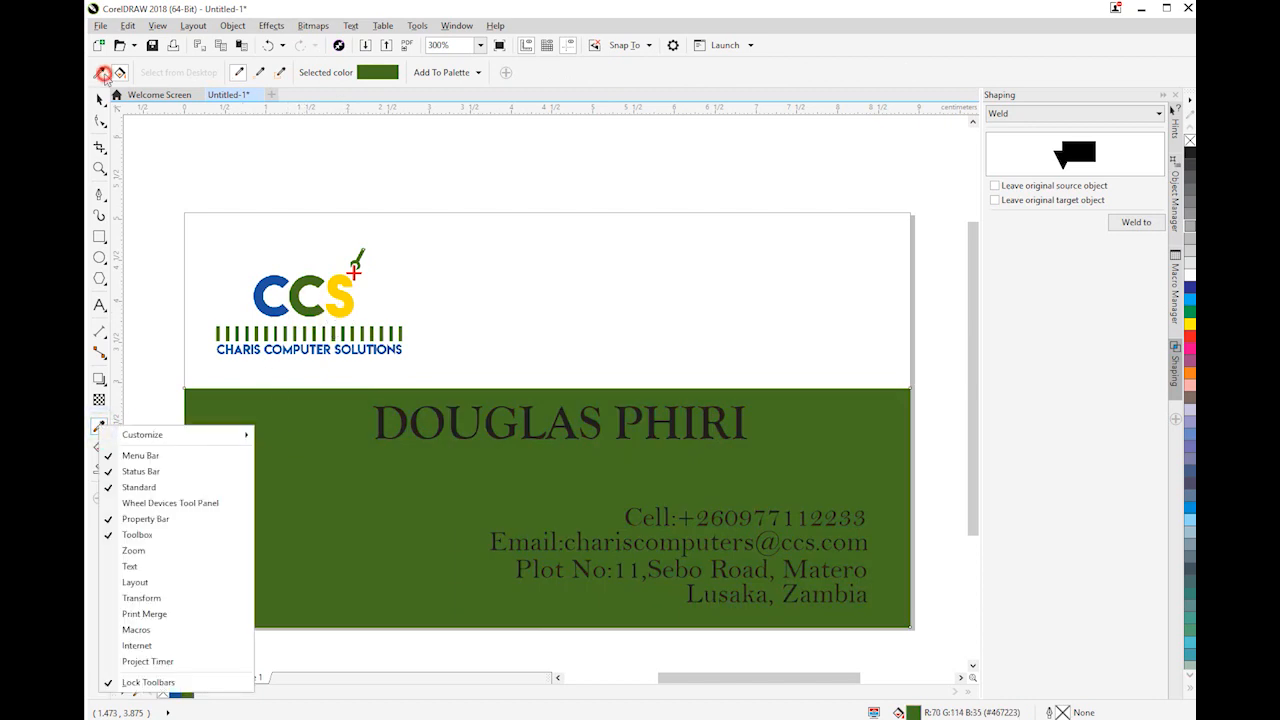
pyautogui.click(103, 73)
pyautogui.click(335, 310)
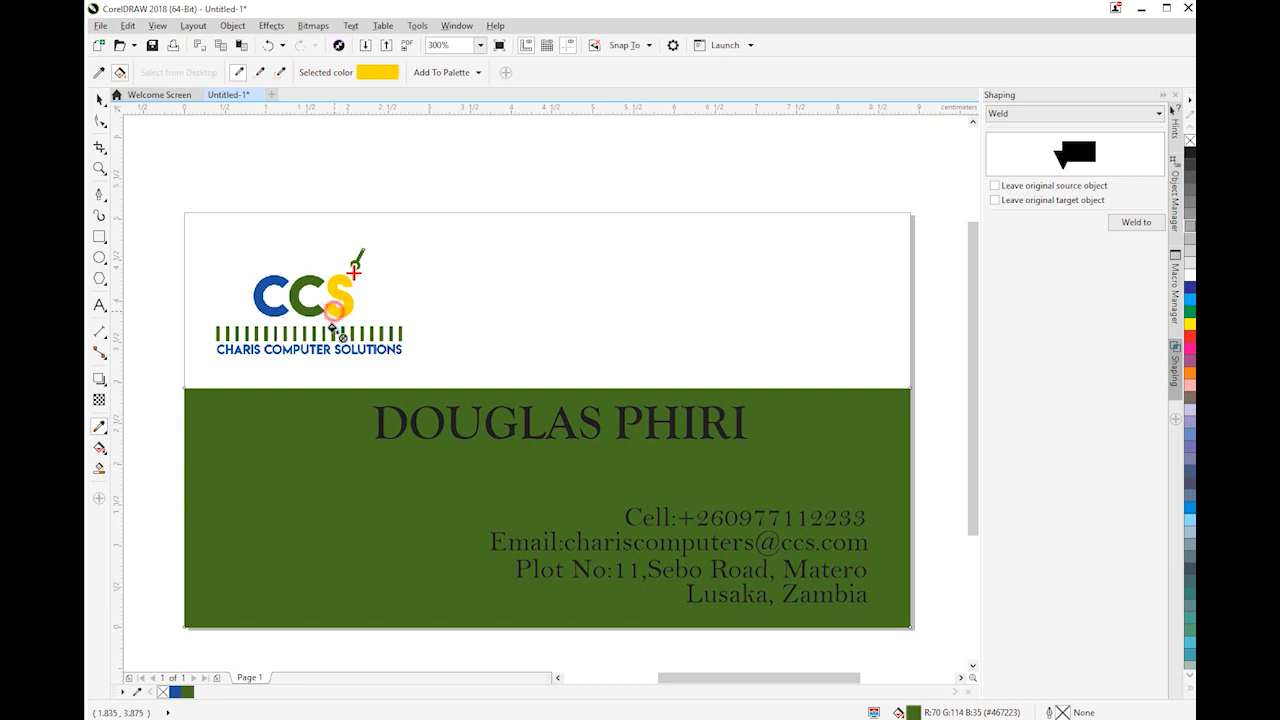
pyautogui.click(314, 467)
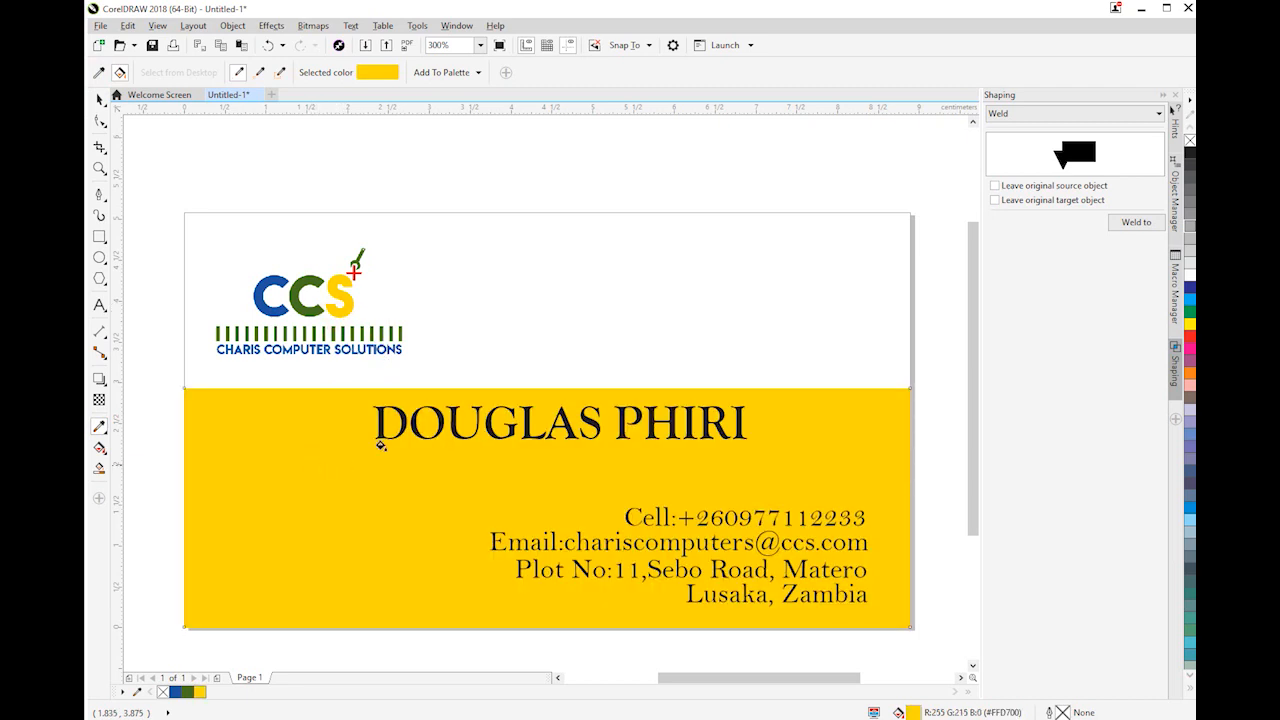
# Move the cardholder's name up slightly and lower the yellow rectangle's top edge until the rectangle is about 1.59 cm high
pyautogui.click(100, 100)
pyautogui.click(320, 453)
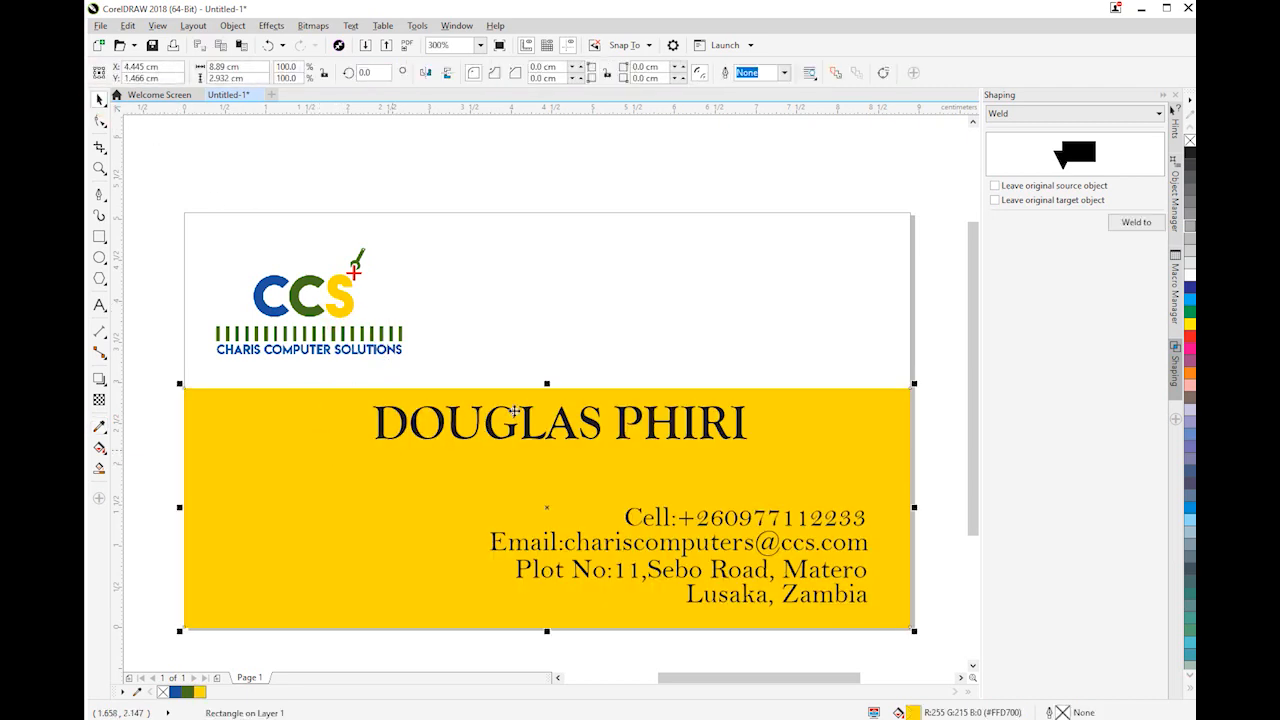
pyautogui.moveTo(547, 389)
pyautogui.mouseDown()
pyautogui.moveTo(547, 428)
pyautogui.moveTo(530, 396)
pyautogui.mouseUp()
pyautogui.click(530, 412)
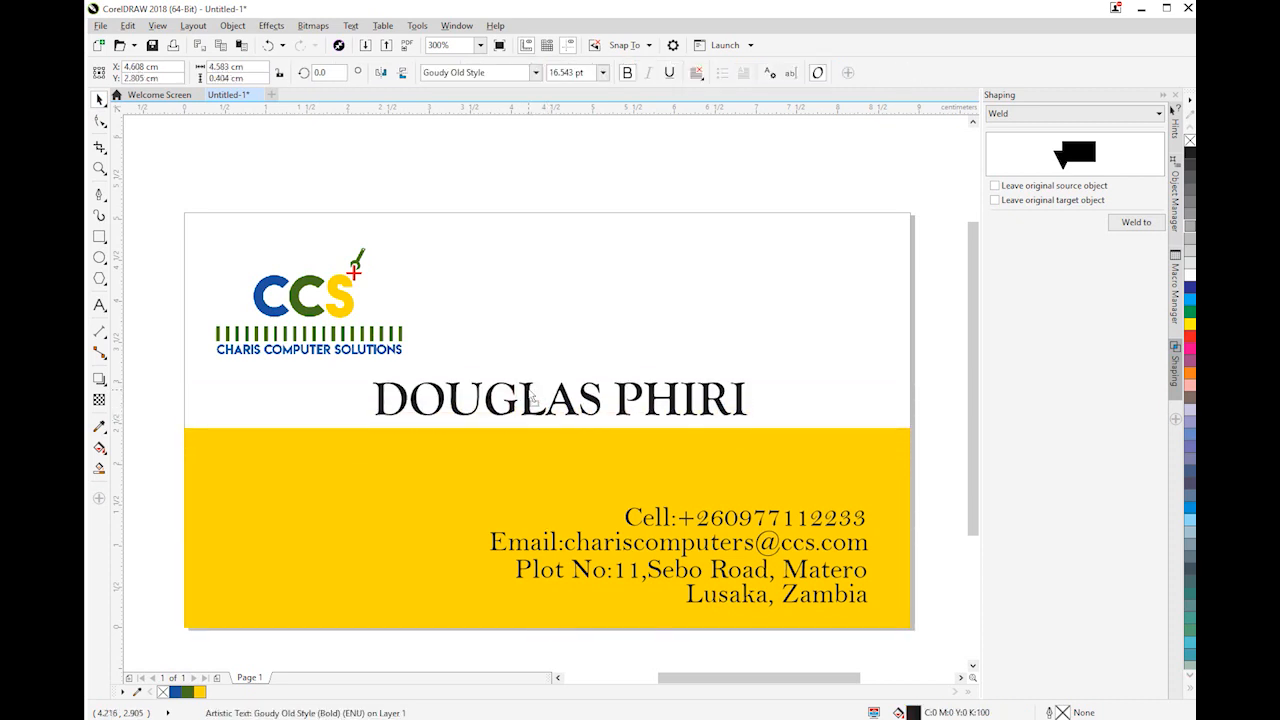
pyautogui.click(376, 486)
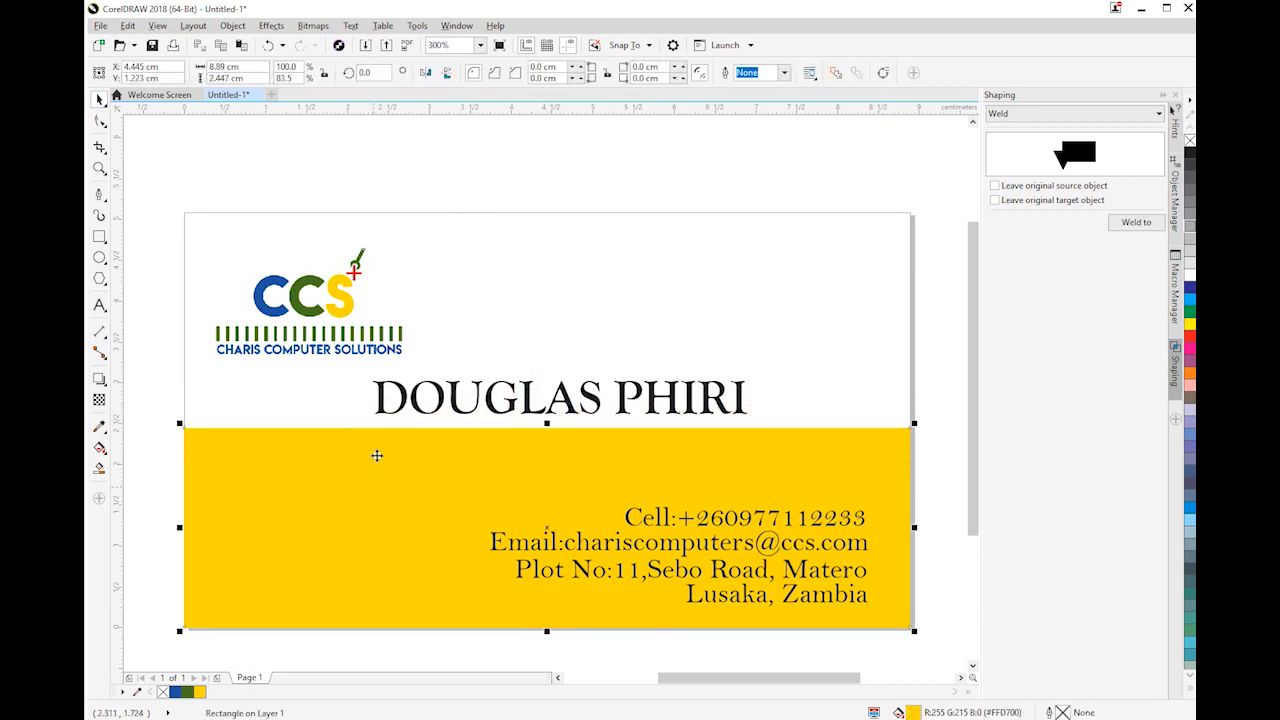
pyautogui.moveTo(545, 426); pyautogui.dragTo(545, 494)
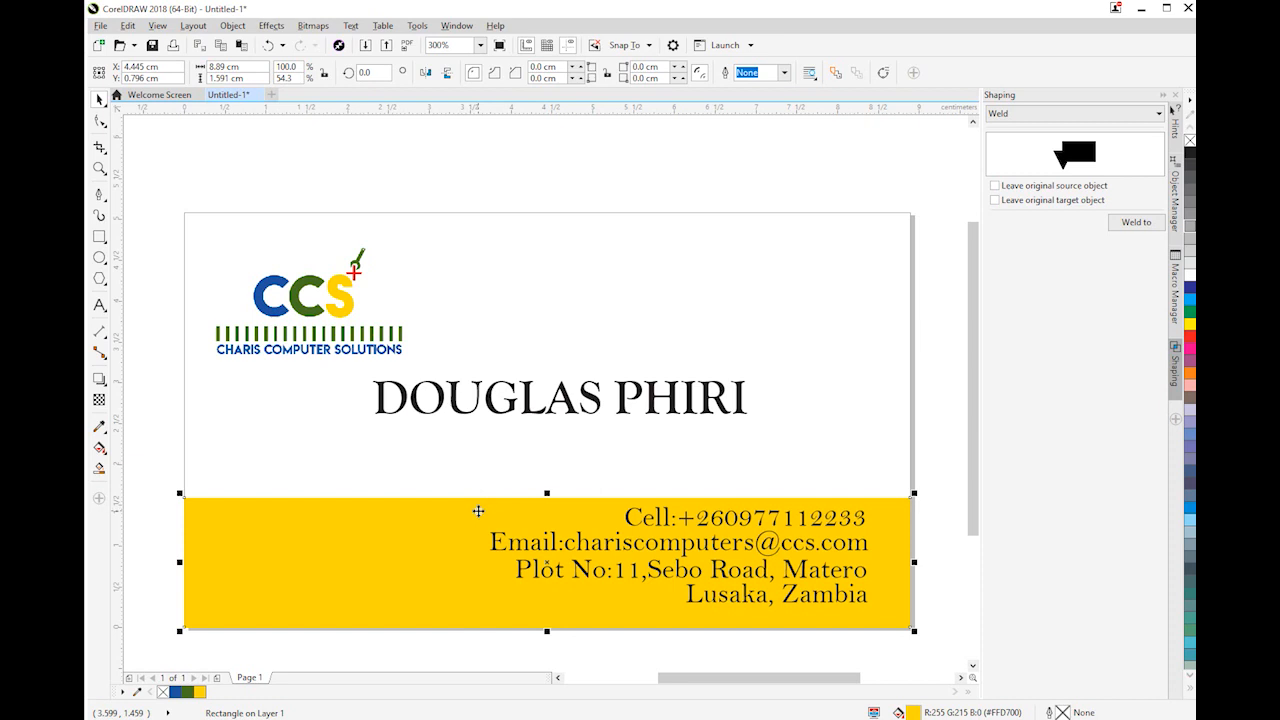
# Place a copy of the yellow rectangle slightly higher, centred at about Y 1.0 cm, and send it to the back of the layer
pyautogui.hotkey('ctrl', 'v')
pyautogui.moveTo(476, 509); pyautogui.dragTo(477, 498)
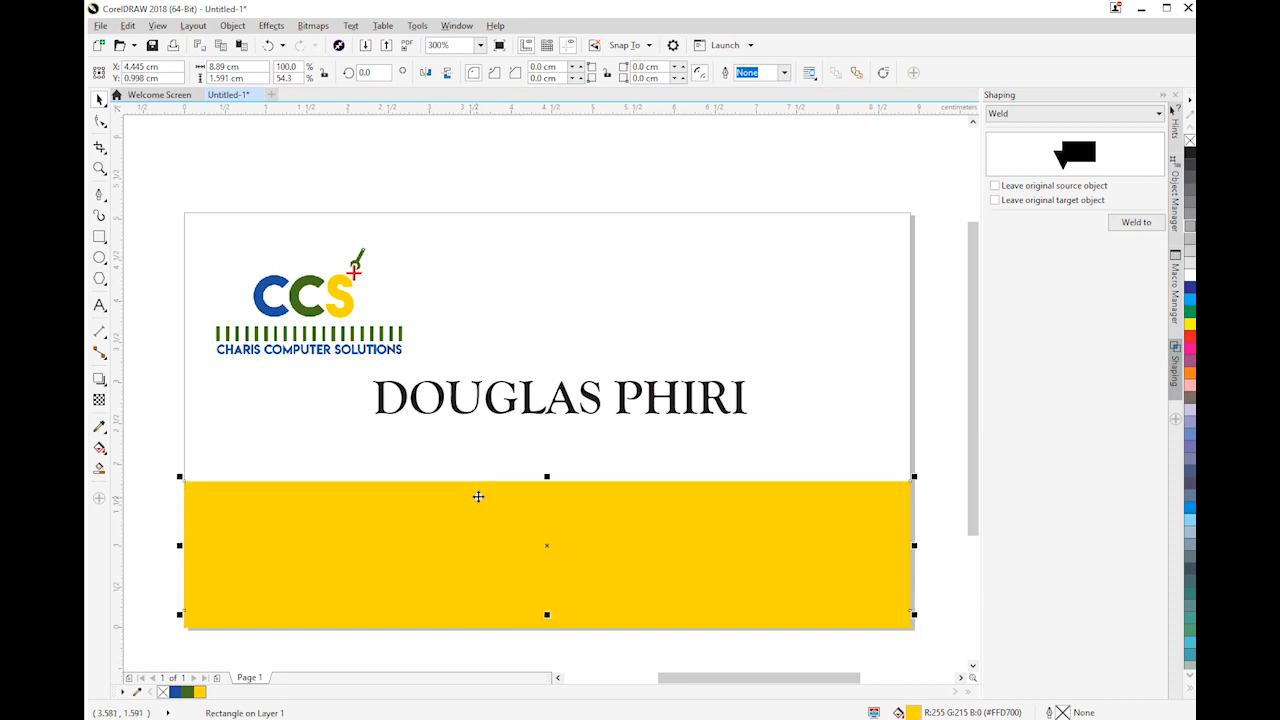
pyautogui.hotkey('shift', 'pagedown')
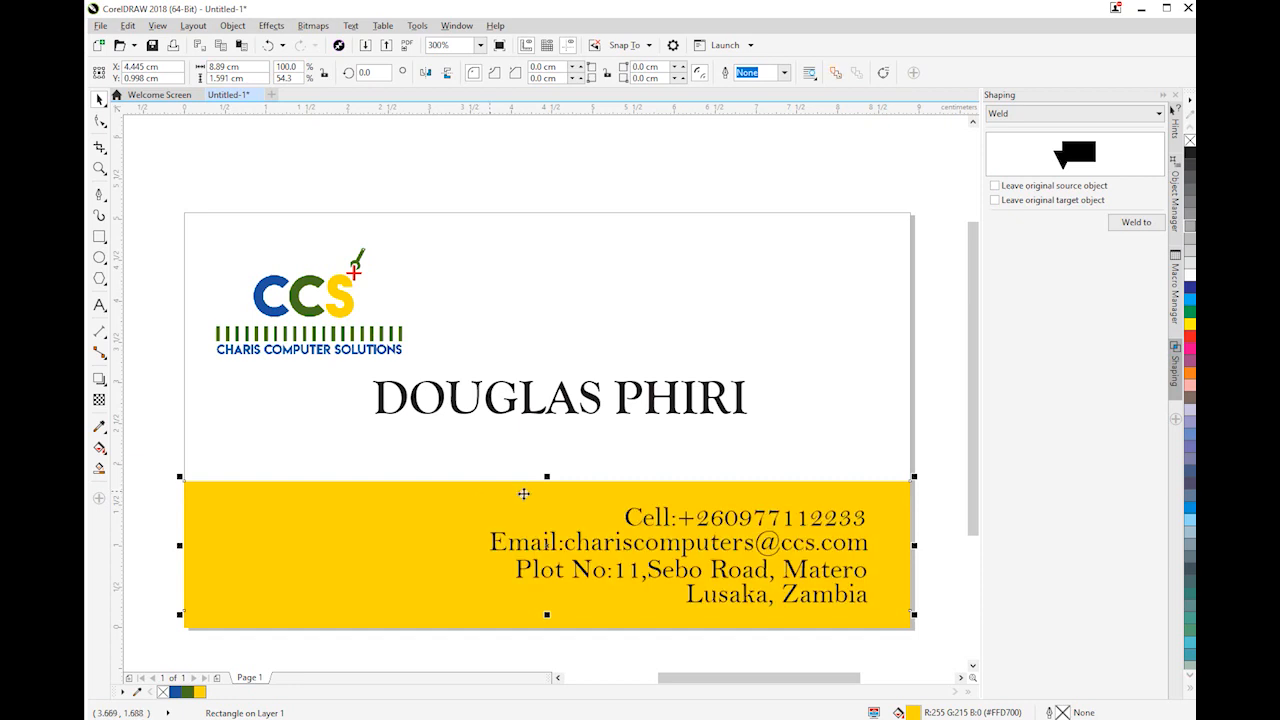
pyautogui.click(99, 426)
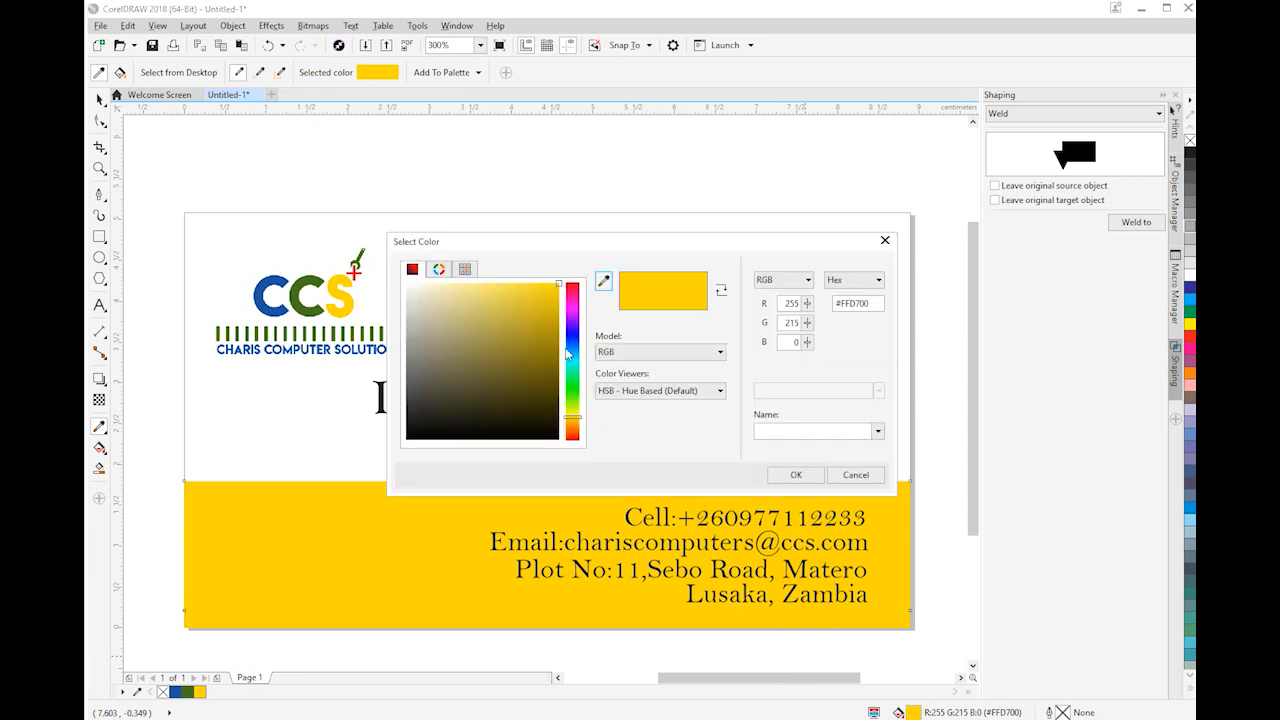
pyautogui.click(568, 355)
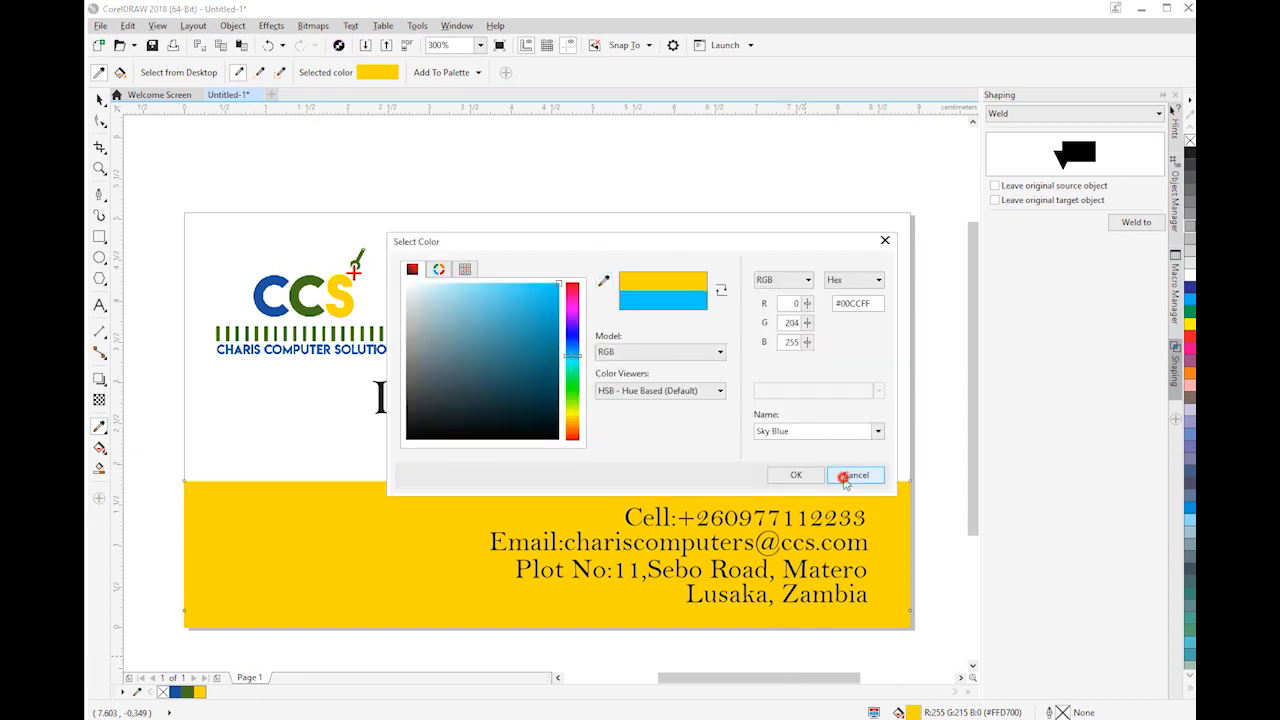
pyautogui.click(852, 475)
# Fill the rear rectangle copy with the logo's dark green (#467223) and shift it down to about Y 0.92 cm, leaving a thinner strip
pyautogui.click(1190, 312)
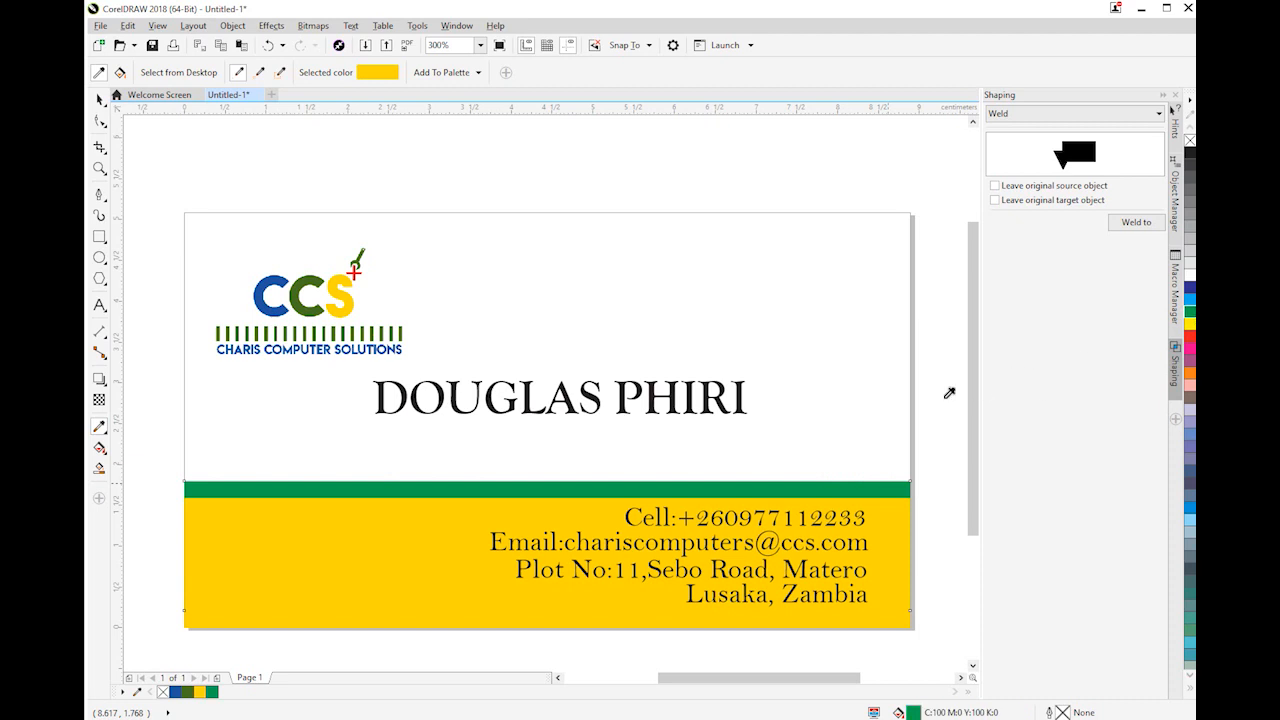
pyautogui.click(187, 691)
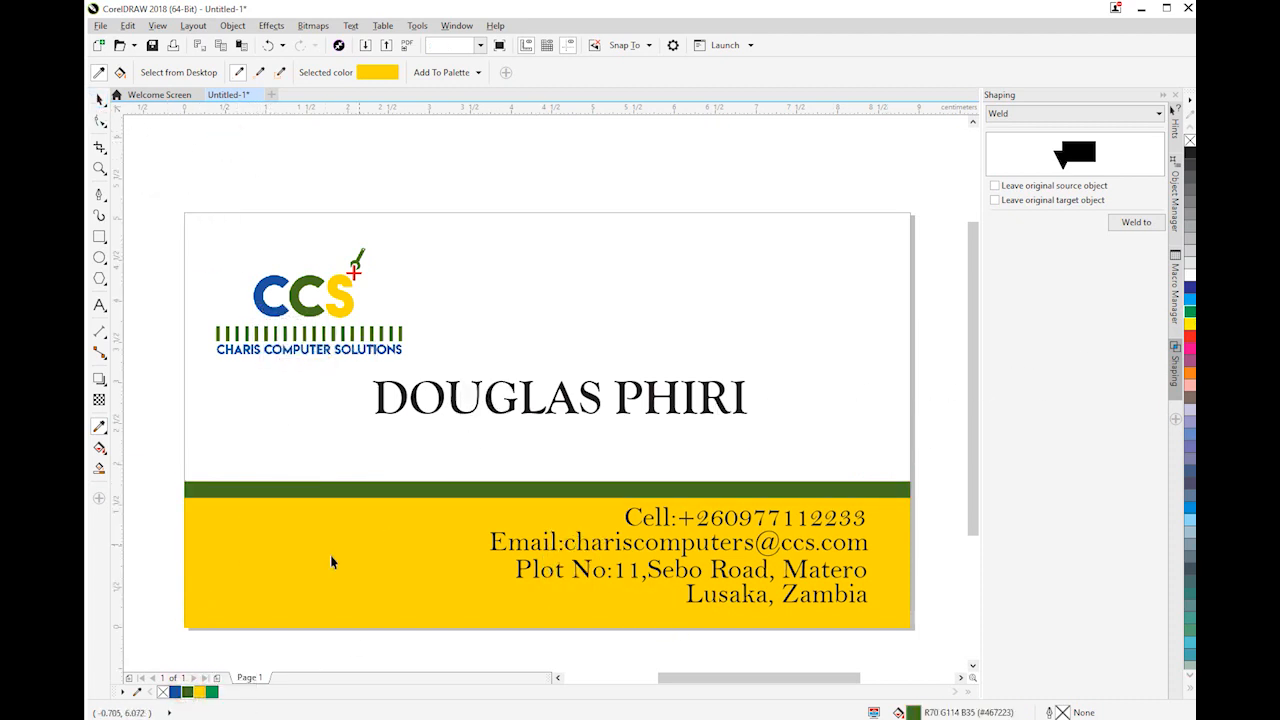
pyautogui.press('space')
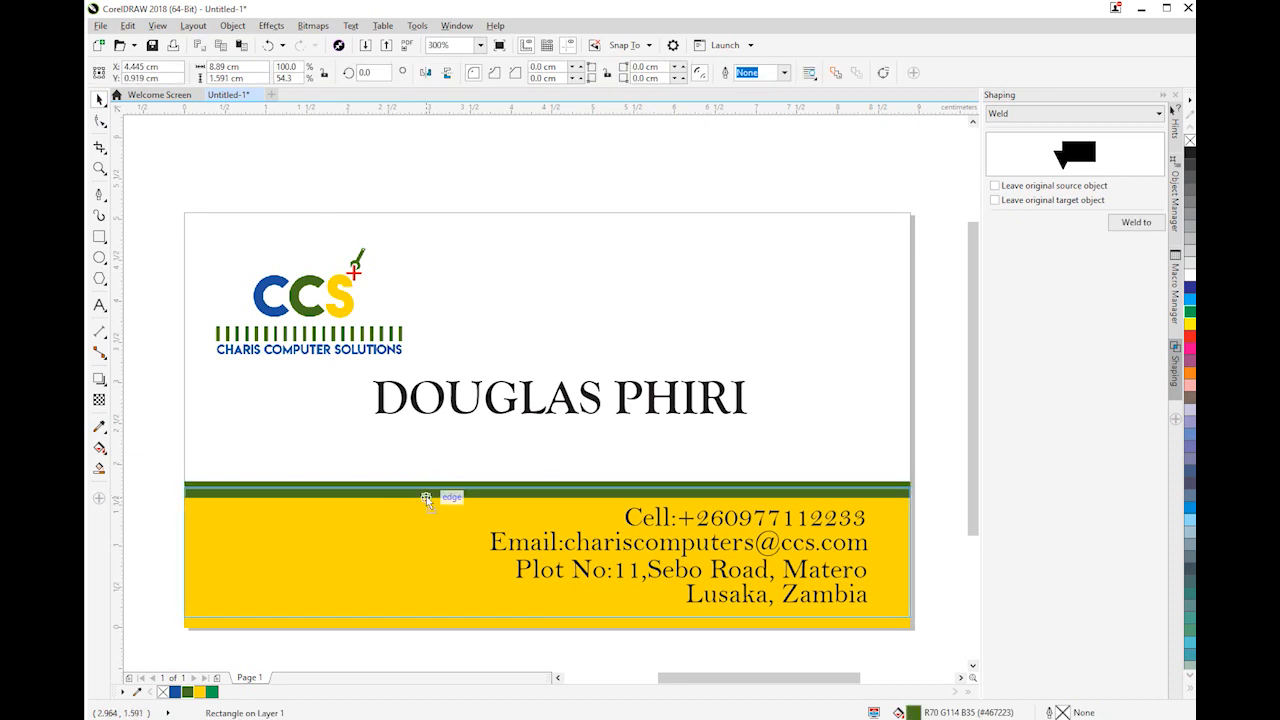
pyautogui.moveTo(426, 497); pyautogui.dragTo(426, 497)
pyautogui.click(945, 438)
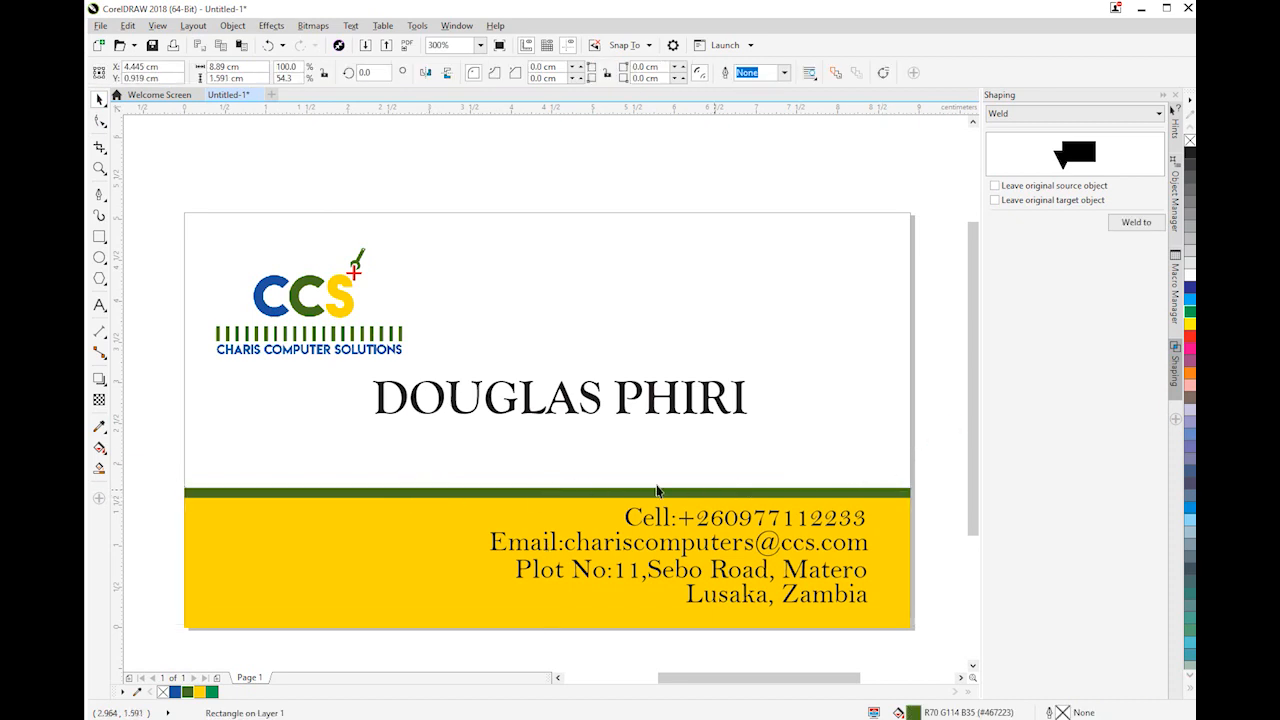
pyautogui.click(749, 532)
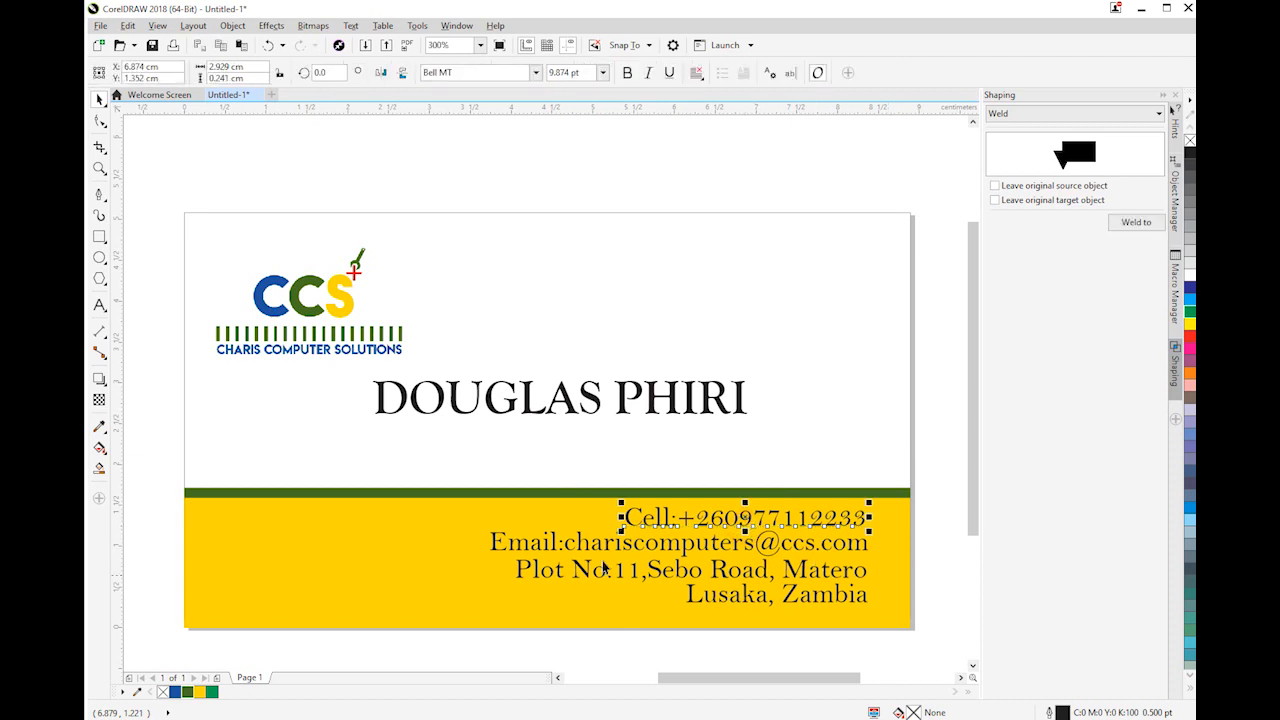
pyautogui.click(438, 203)
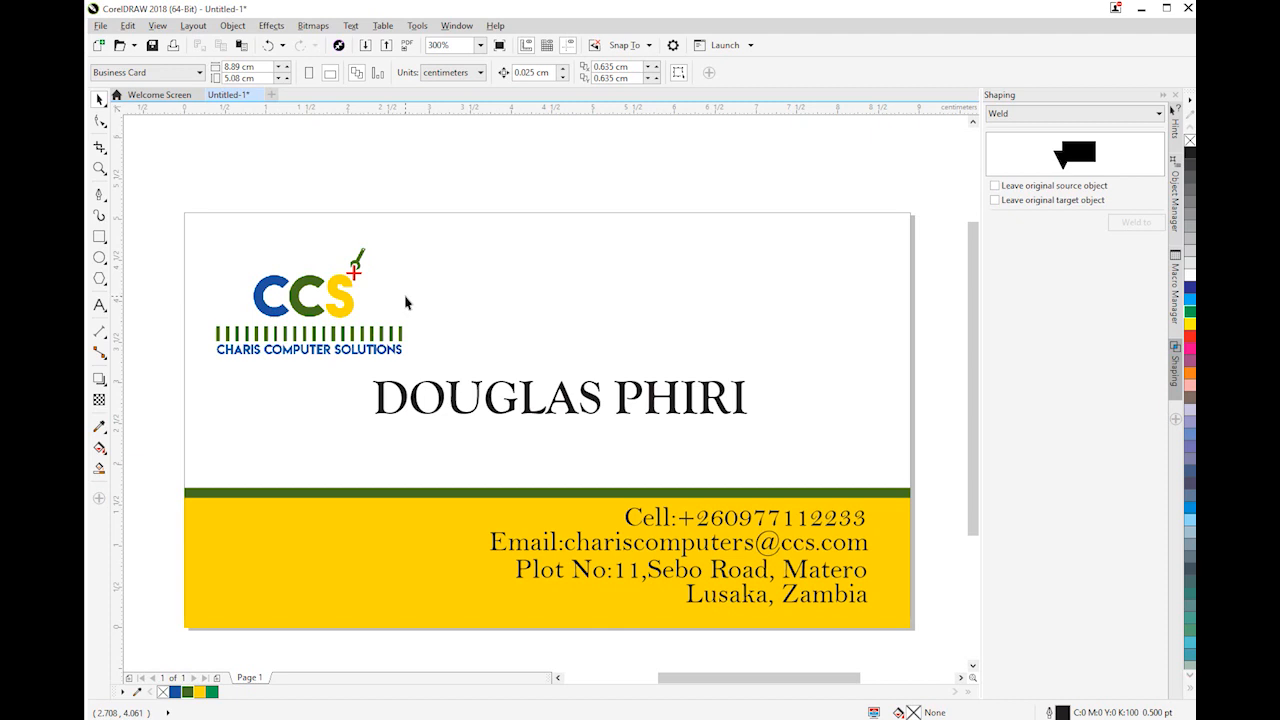
# Move the cardholder's name down slightly and fill it with the logo's blue
pyautogui.moveTo(528, 398); pyautogui.dragTo(530, 418)
pyautogui.click(175, 691)
pyautogui.click(412, 390)
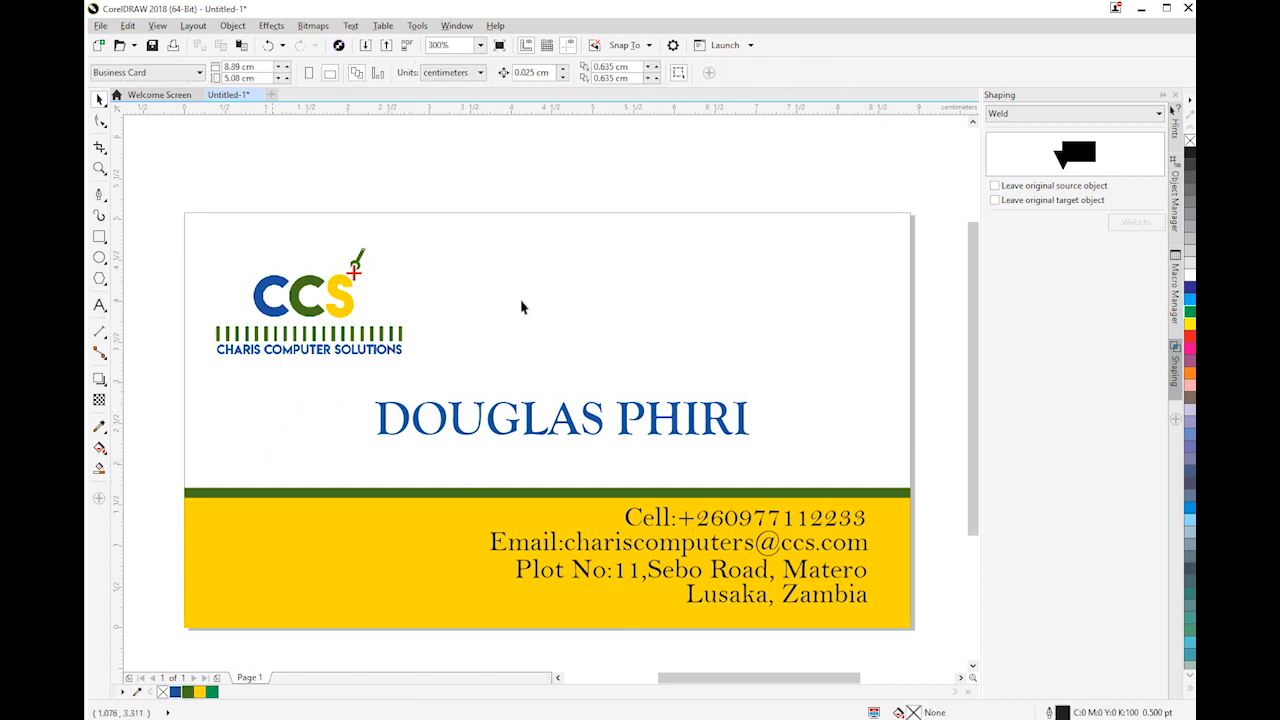
# Add the artistic text "CHARIS COMPUTER SOLUTIONS" on the card's white area, beside the logo
pyautogui.click(100, 305)
pyautogui.rightClick(100, 305)
pyautogui.click(97, 303)
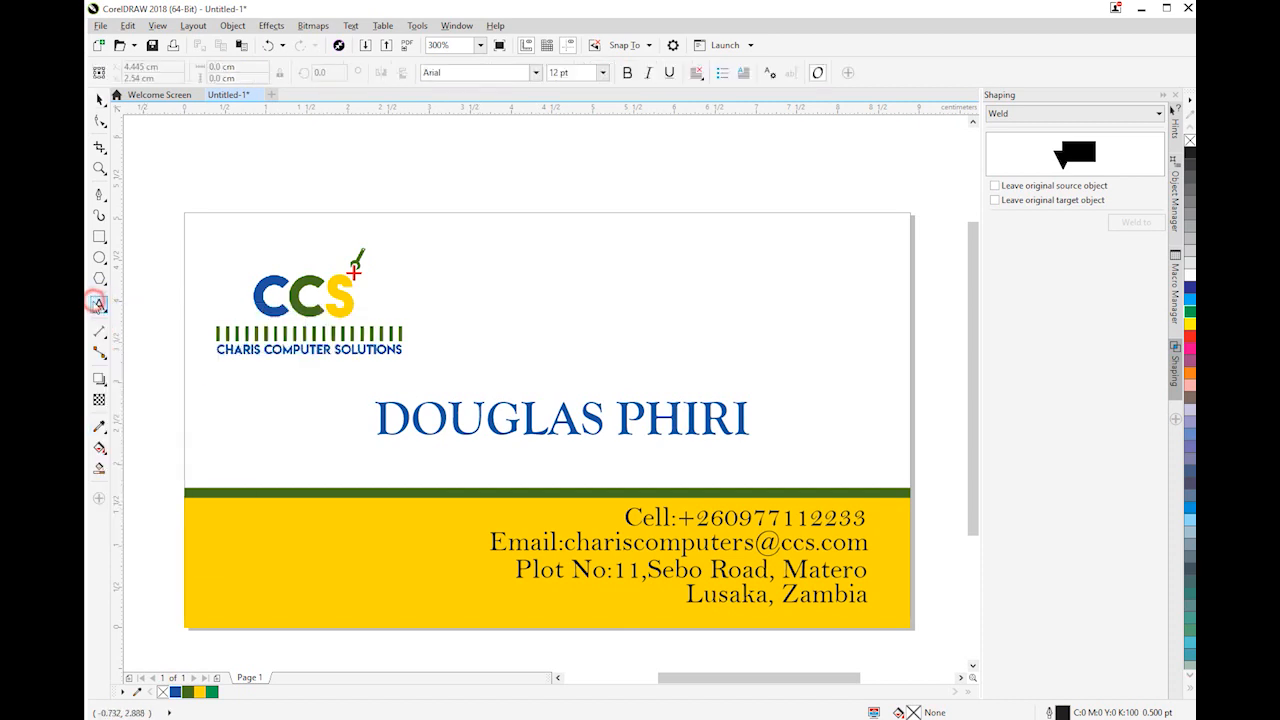
pyautogui.click(450, 285)
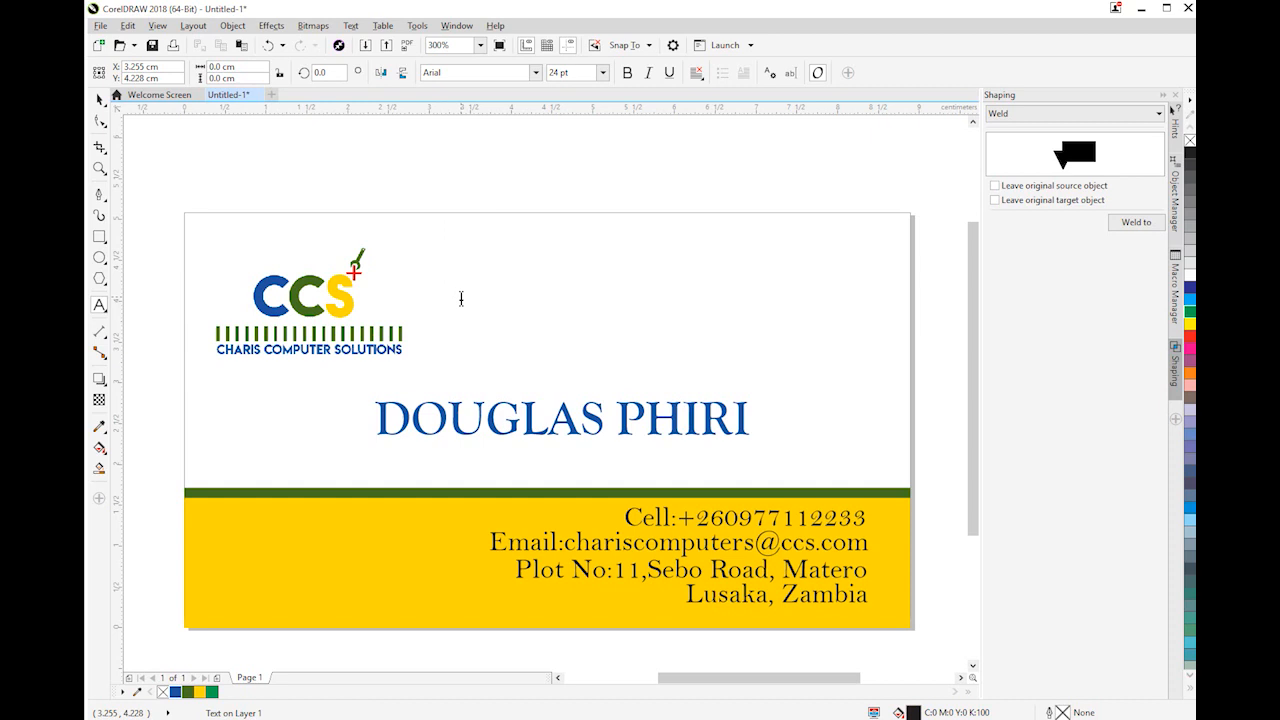
pyautogui.write('cha')
pyautogui.press('BackSpace')
pyautogui.press('BackSpace')
pyautogui.press('BackSpace')
pyautogui.write('CH')
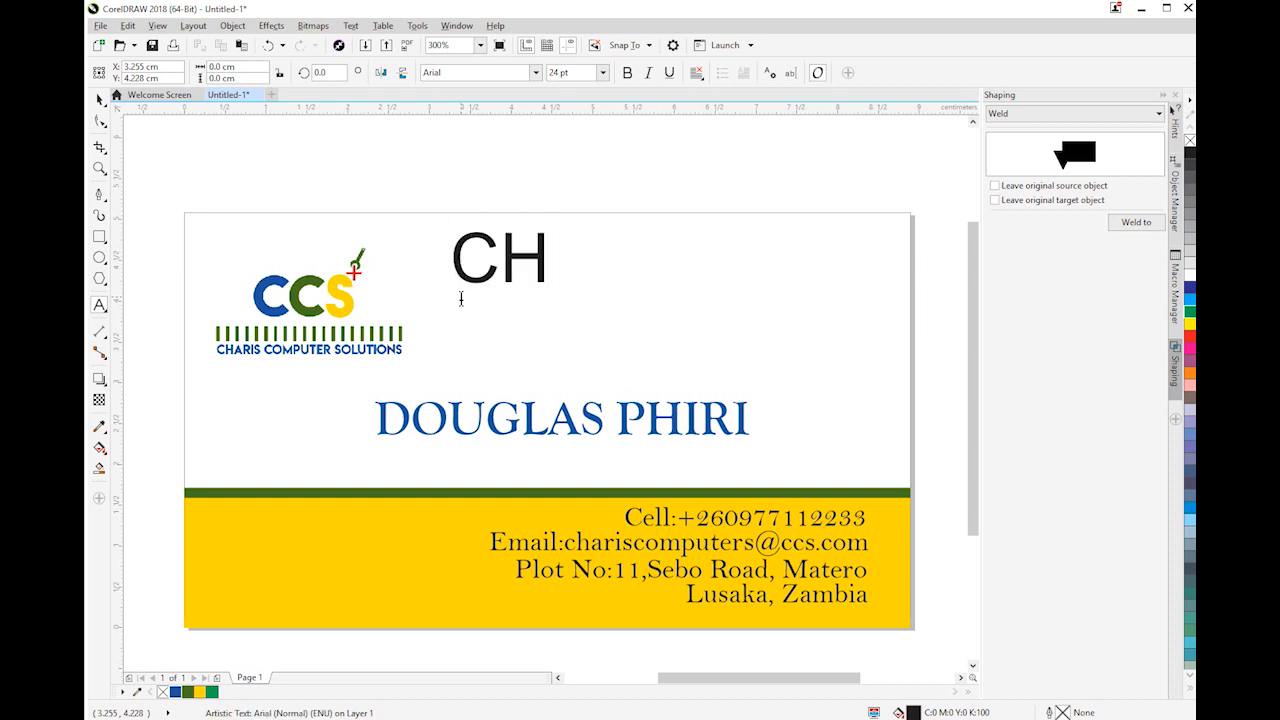
pyautogui.write('ARIS COMP')
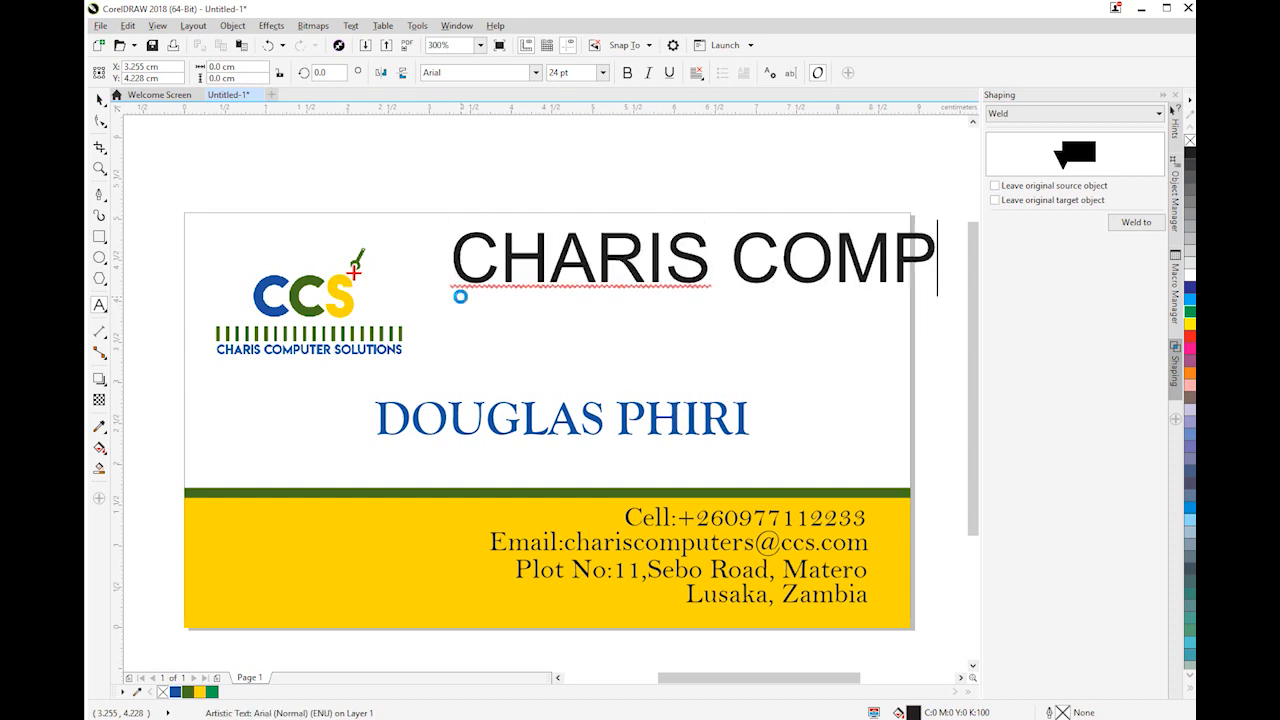
pyautogui.write('UTER SOLUTIONS')
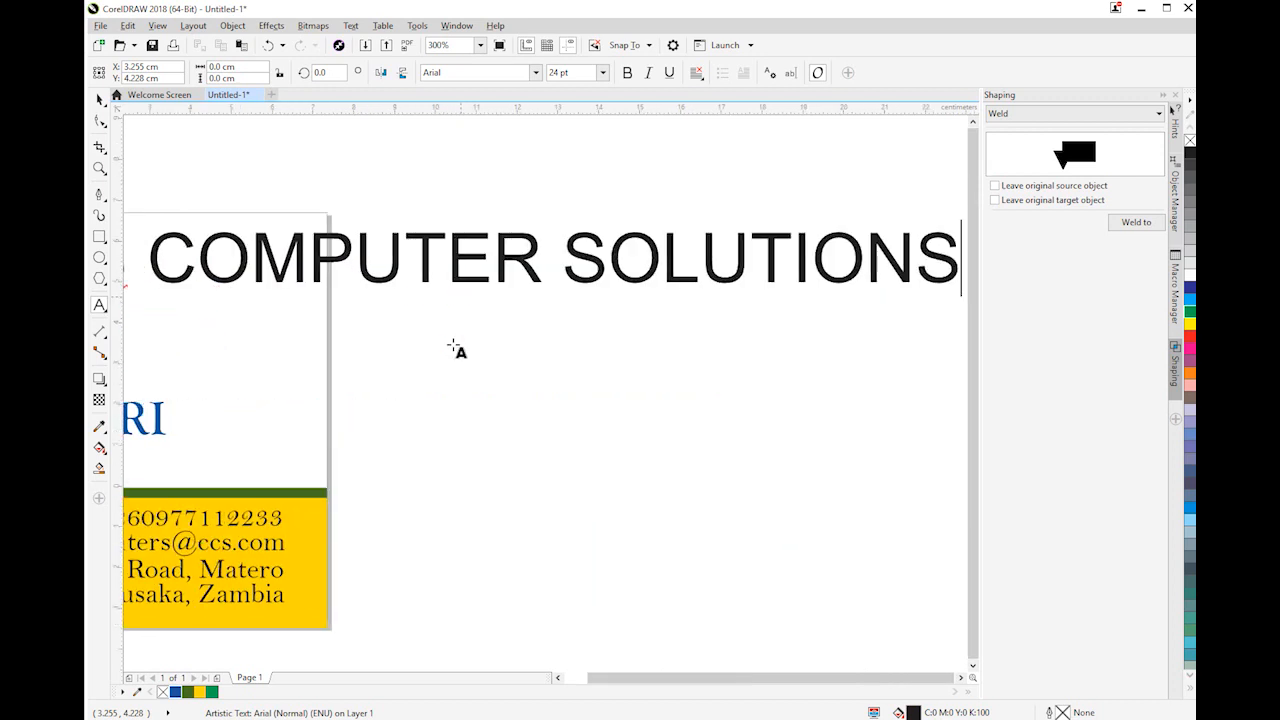
# Scale the company name down to about 5.25 cm wide and position it on the card's white area beside the logo
pyautogui.scroll(-2, 406, 344)
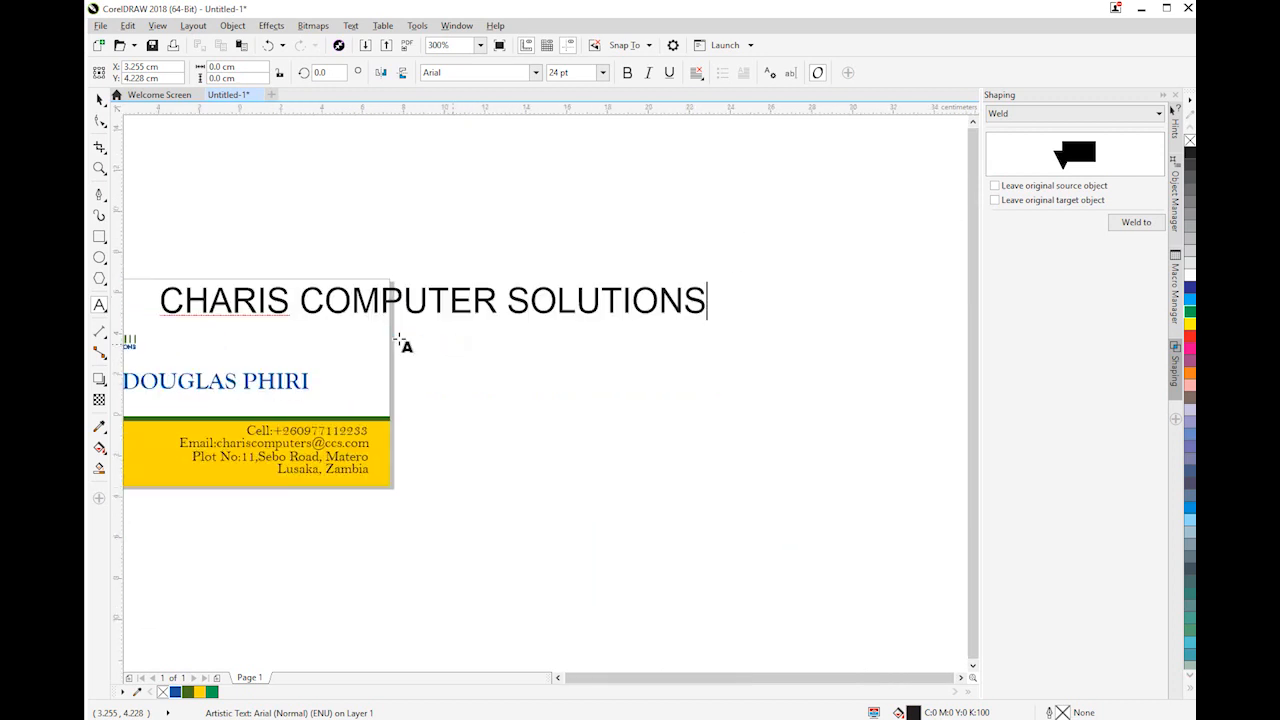
pyautogui.click(99, 100)
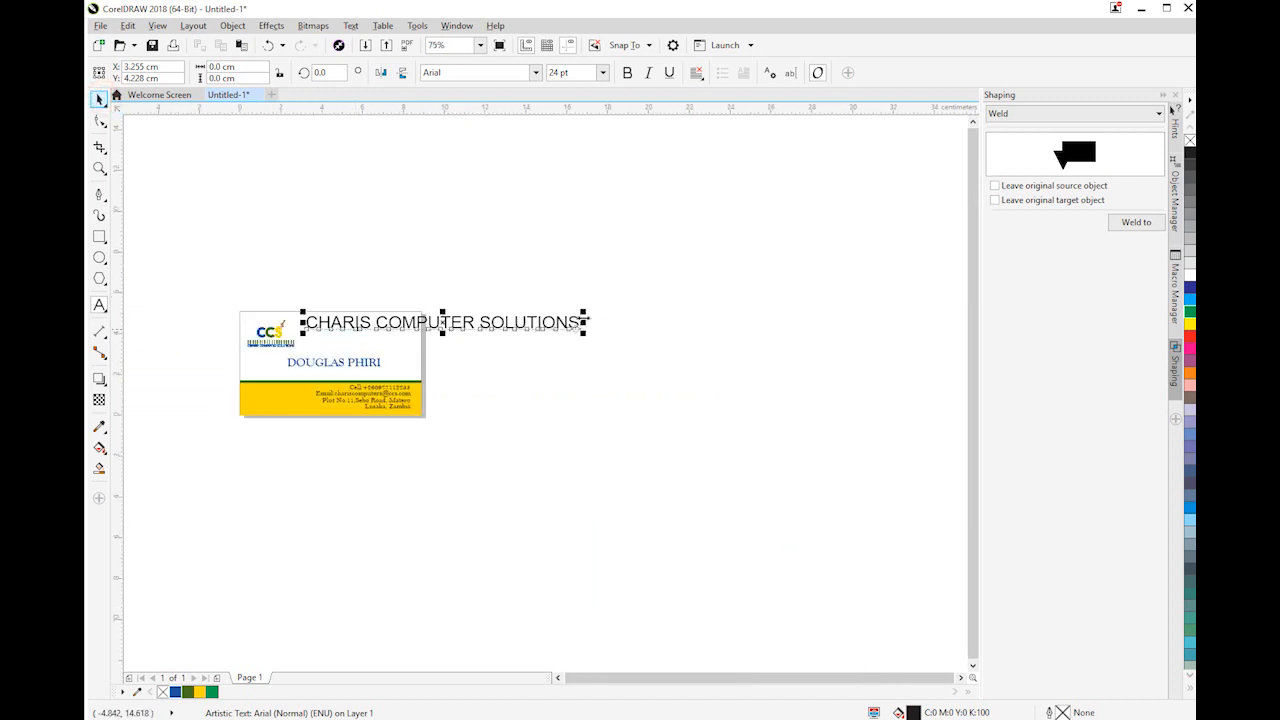
pyautogui.moveTo(584, 313); pyautogui.dragTo(419, 313)
pyautogui.scroll(2, 323, 349)
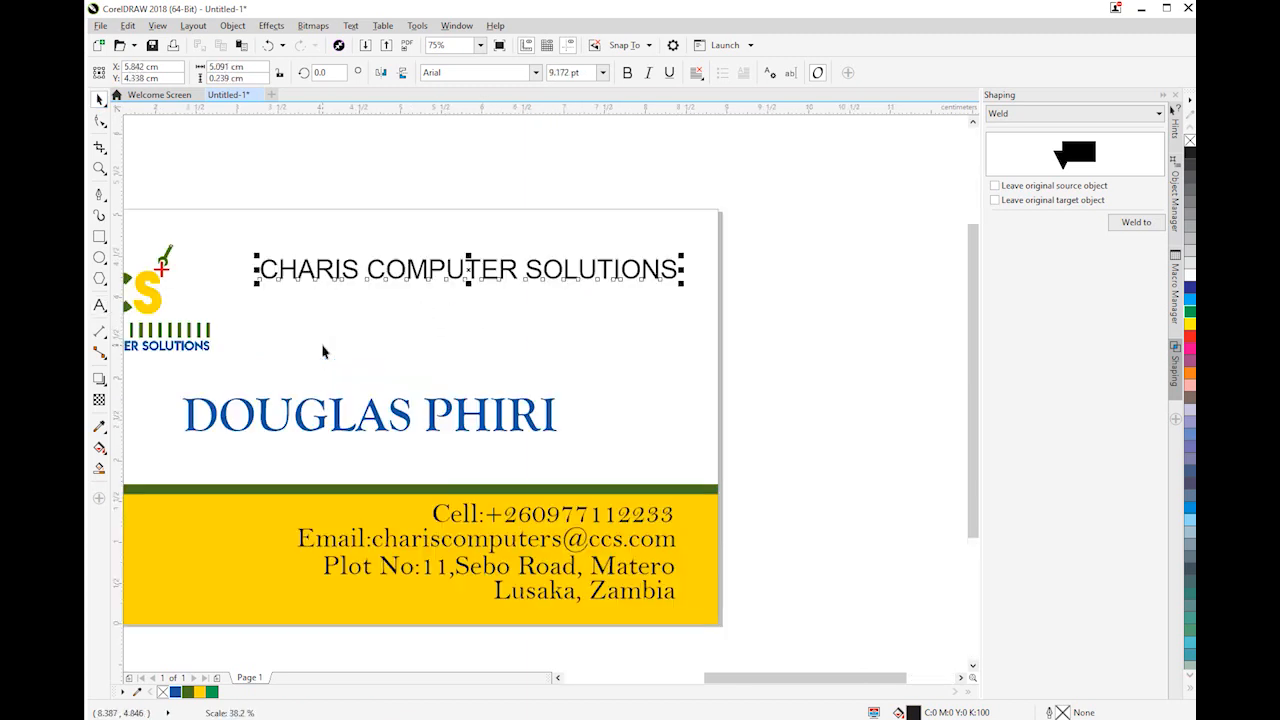
pyautogui.scroll(-1, 331, 349)
pyautogui.click(557, 677)
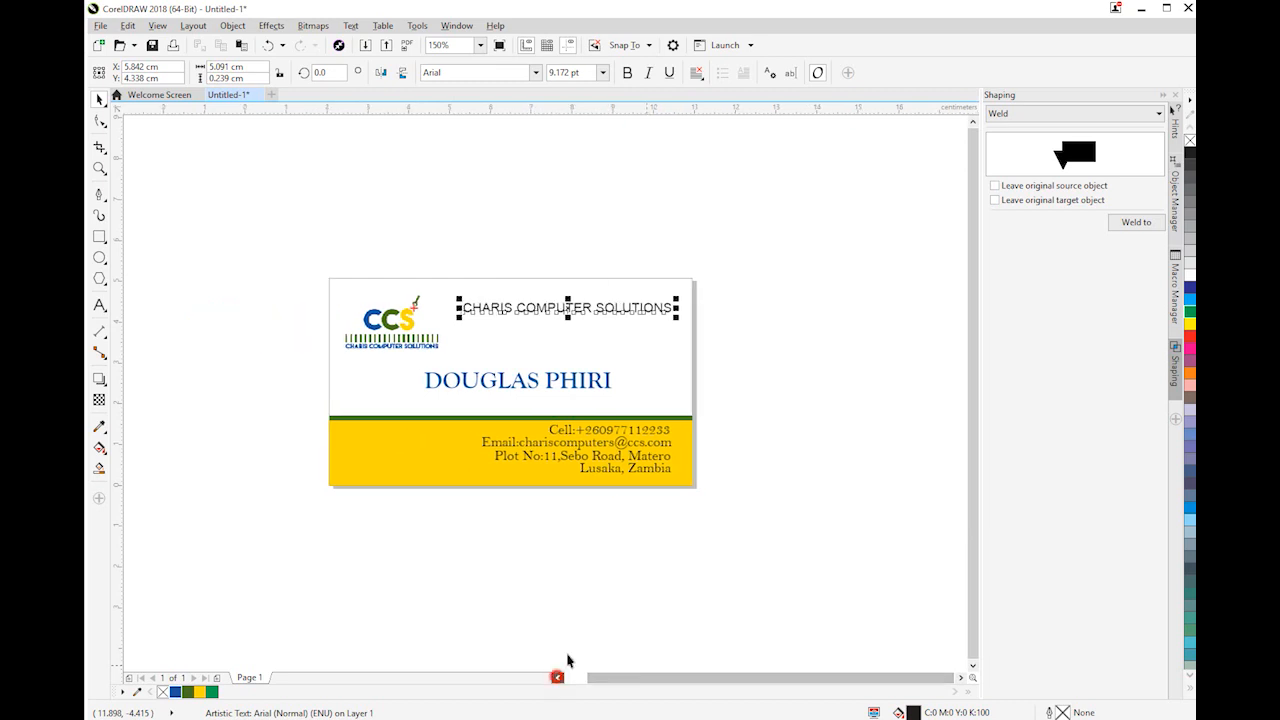
pyautogui.click(577, 310)
pyautogui.moveTo(573, 316); pyautogui.dragTo(563, 323)
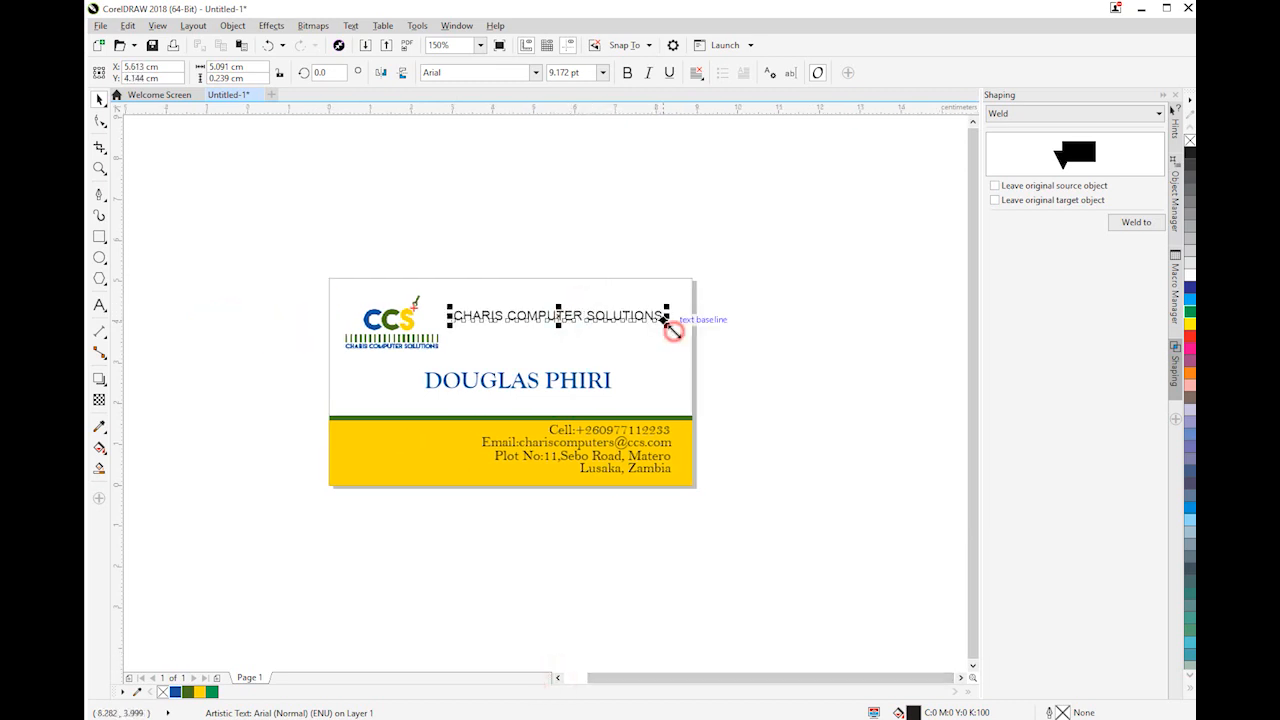
pyautogui.moveTo(672, 330); pyautogui.dragTo(673, 341)
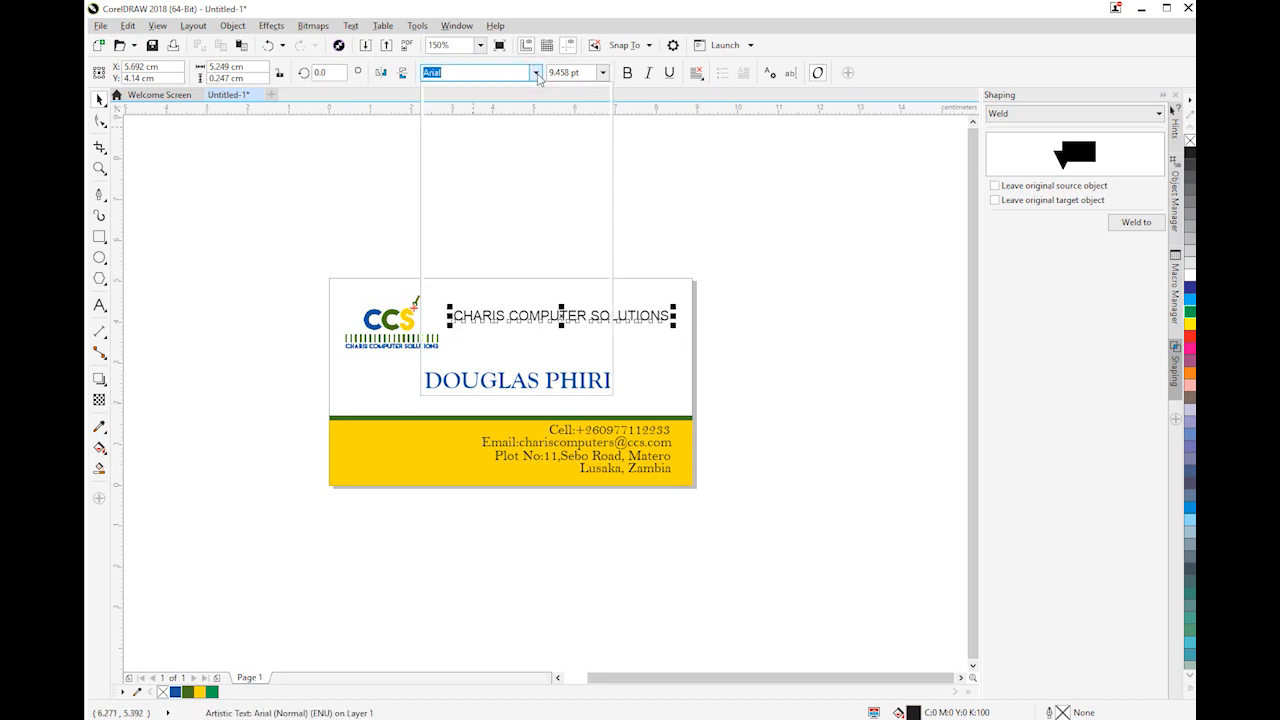
# Change the company name's font to Face Off M54 and enlarge the text to about 5.45 cm wide
pyautogui.click(535, 72)
pyautogui.click(518, 156)
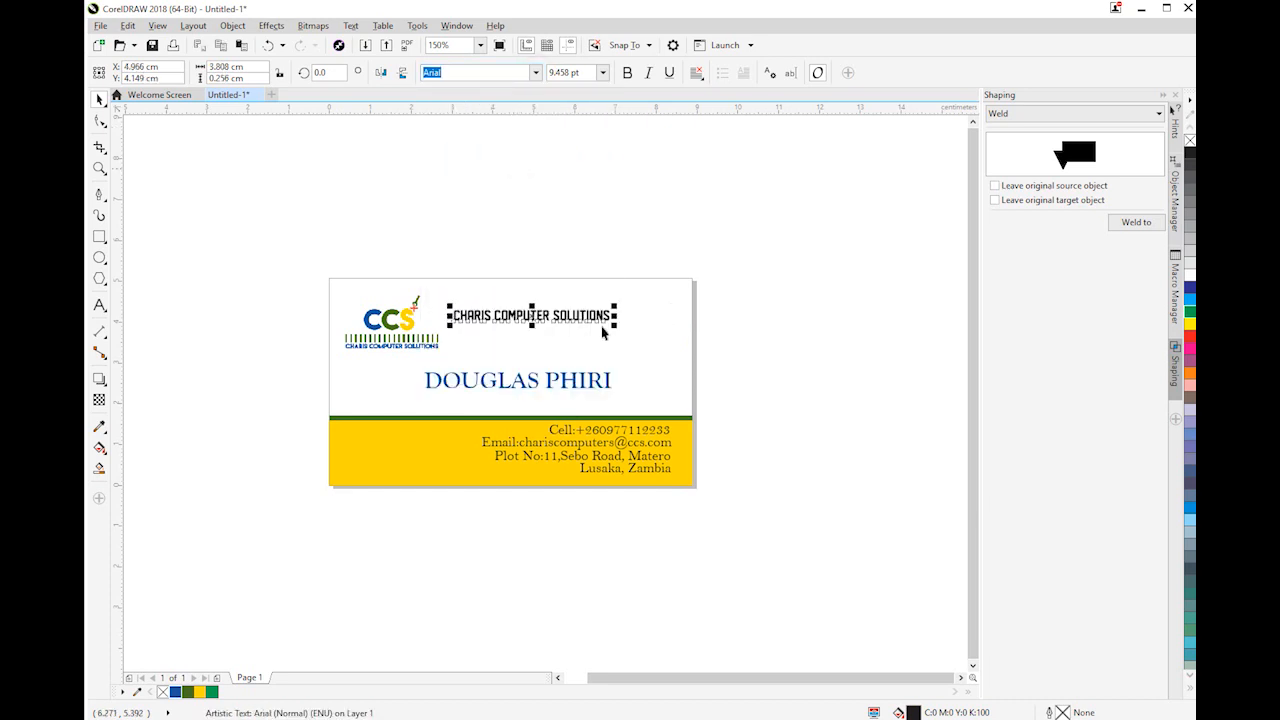
pyautogui.moveTo(612, 333); pyautogui.dragTo(677, 363)
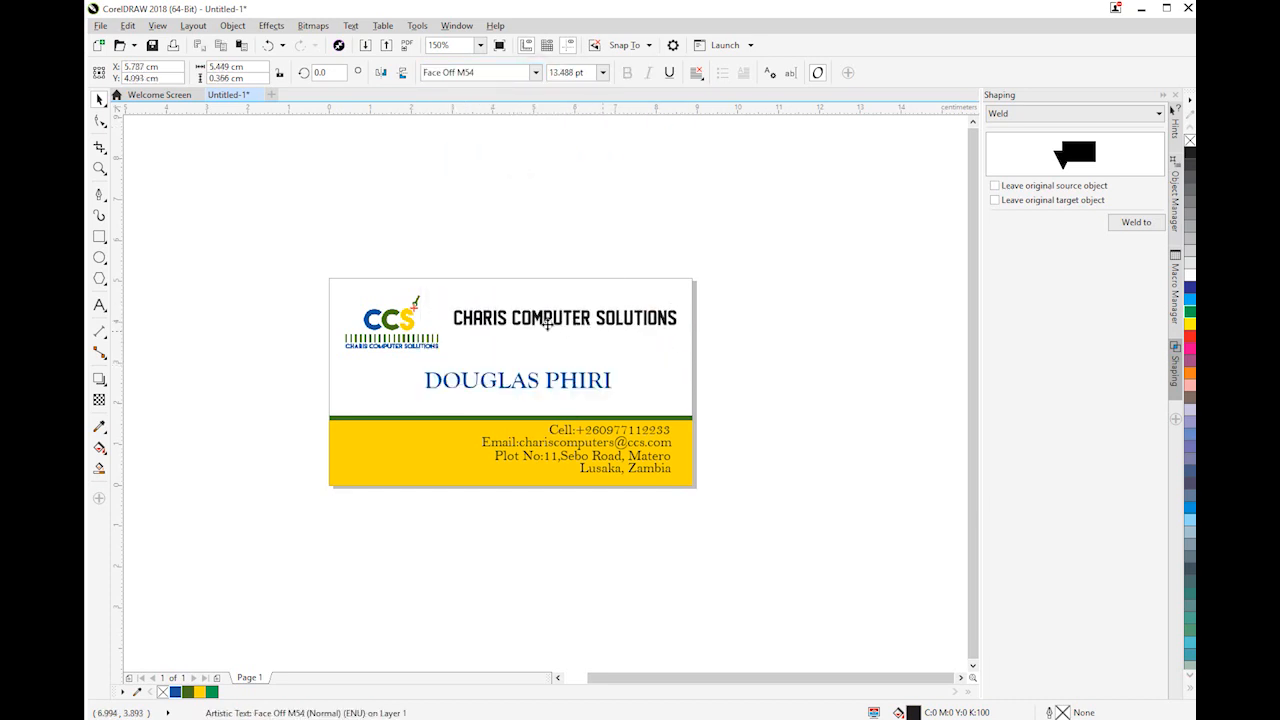
# Shift the logo slightly toward the card's upper-left corner and enlarge the company name to about 5.75 cm wide
pyautogui.click(404, 328)
pyautogui.moveTo(404, 328); pyautogui.dragTo(438, 317)
pyautogui.click(530, 312)
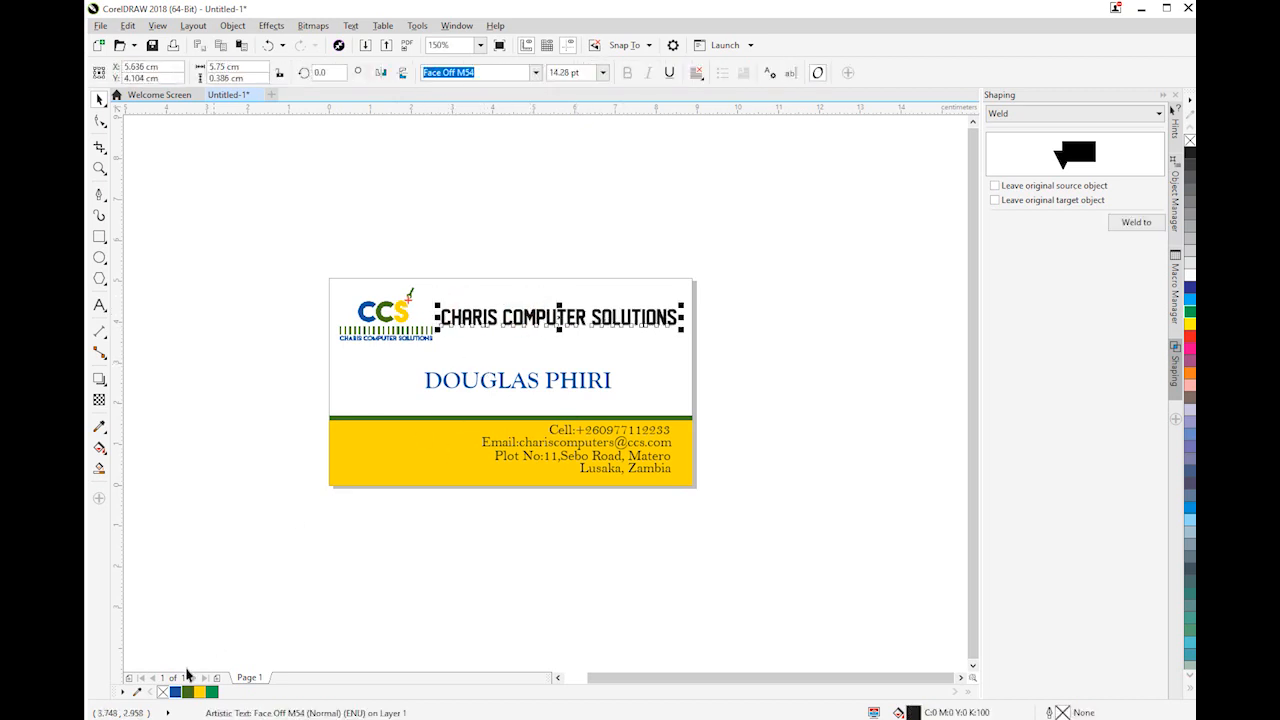
# Fill the company name with the logo's blue
pyautogui.scroll(1, 515, 297)
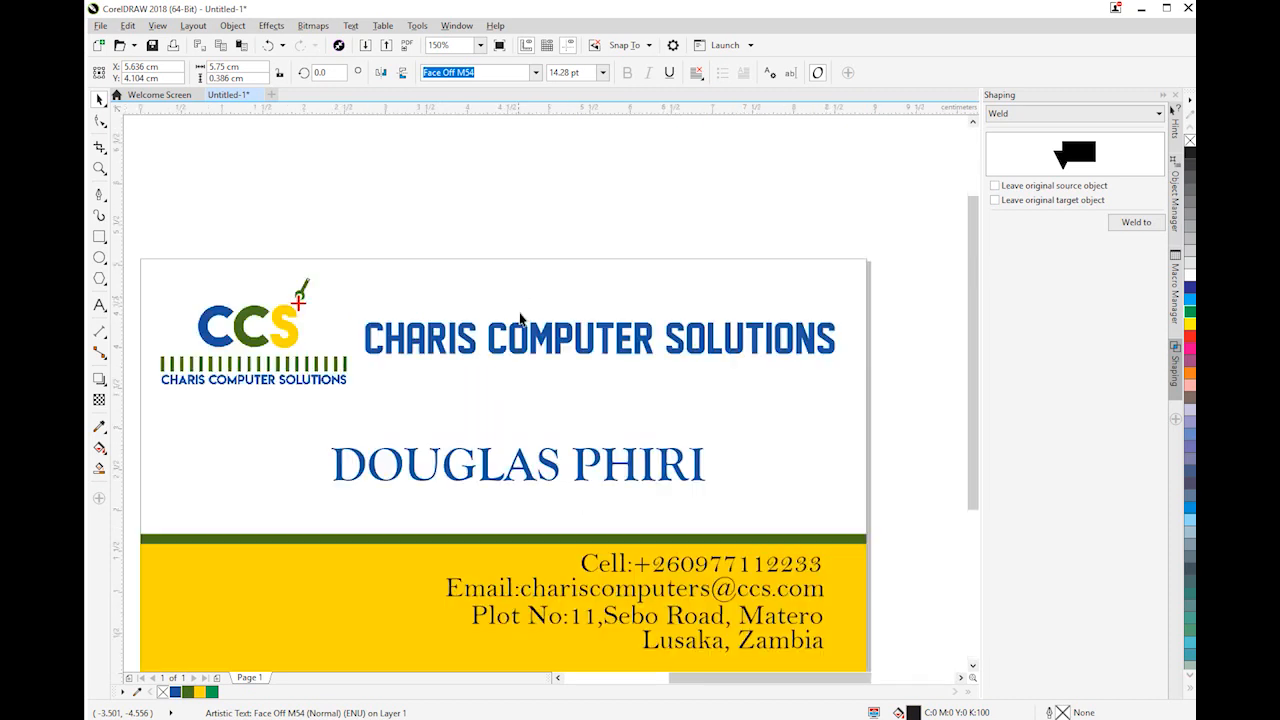
pyautogui.scroll(-2, 456, 448)
pyautogui.click(768, 488)
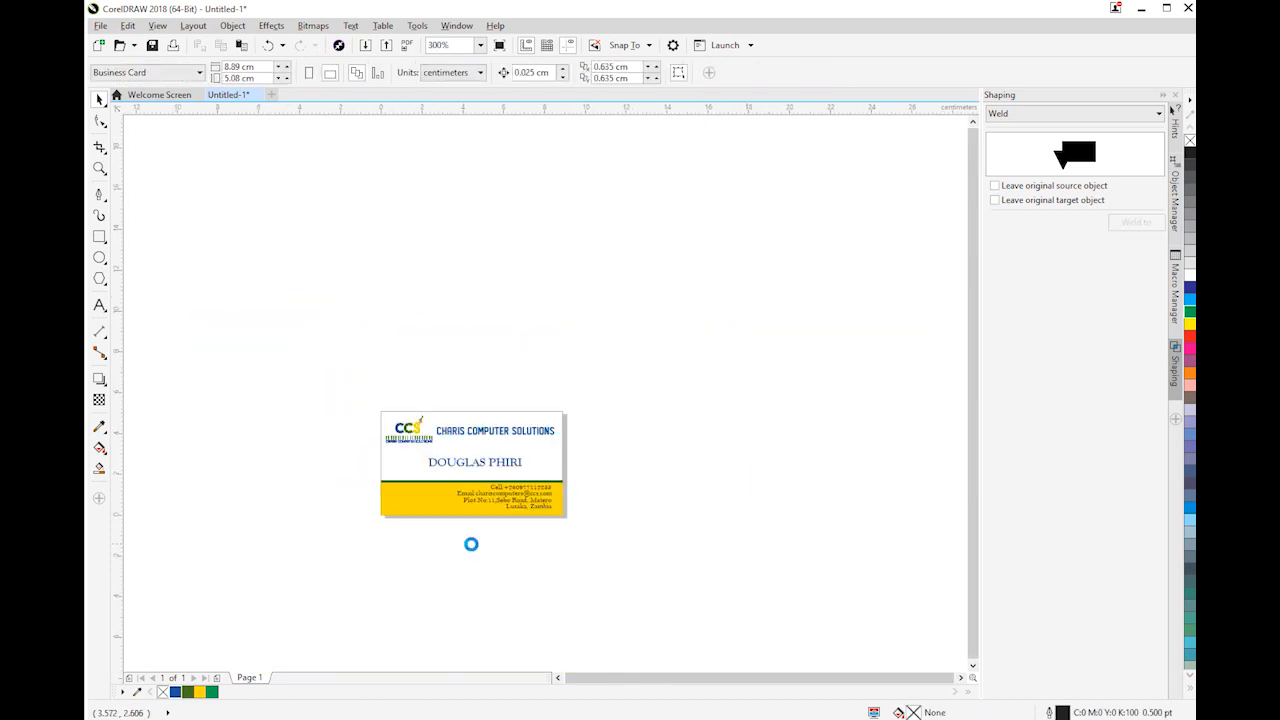
pyautogui.scroll(2, 471, 543)
pyautogui.scroll(-1, 489, 491)
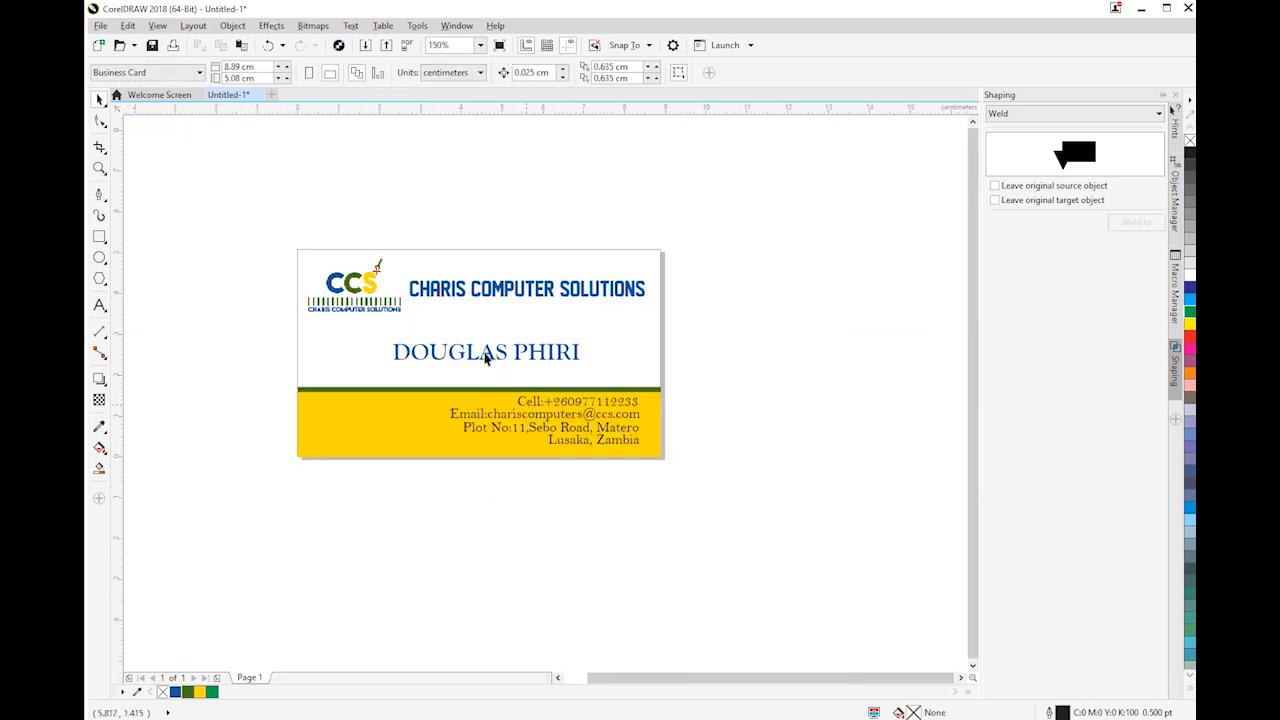
pyautogui.scroll(1, 485, 358)
pyautogui.scroll(-1, 485, 358)
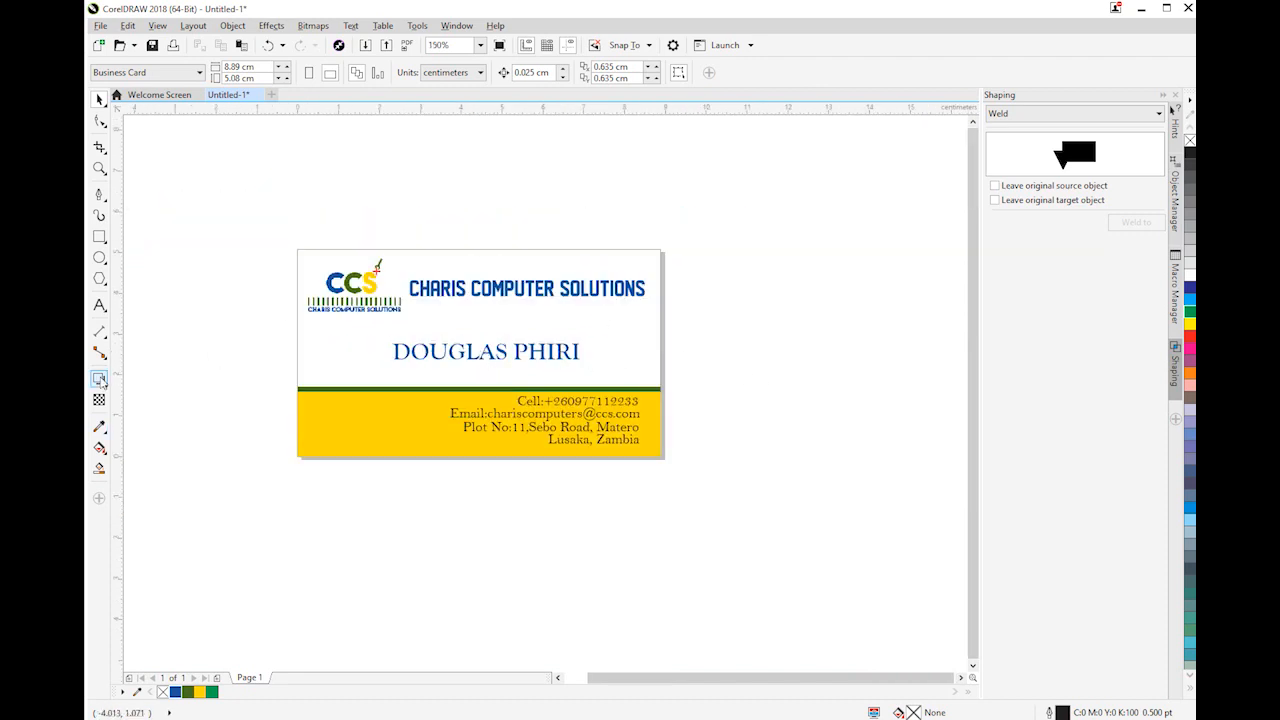
# Draw a rectangle about 5.79 cm wide directly beneath the company name and reduce its height to about 0.13 cm
pyautogui.click(97, 236)
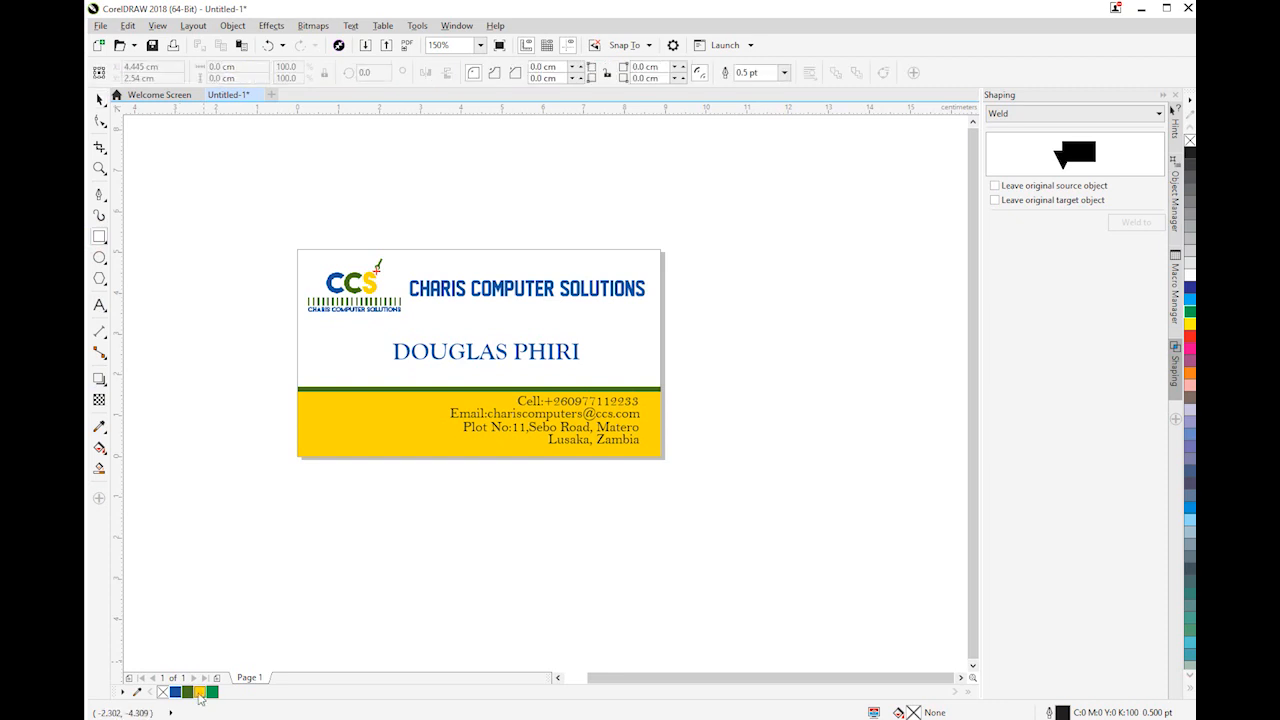
pyautogui.click(669, 454)
pyautogui.moveTo(519, 309); pyautogui.dragTo(645, 297)
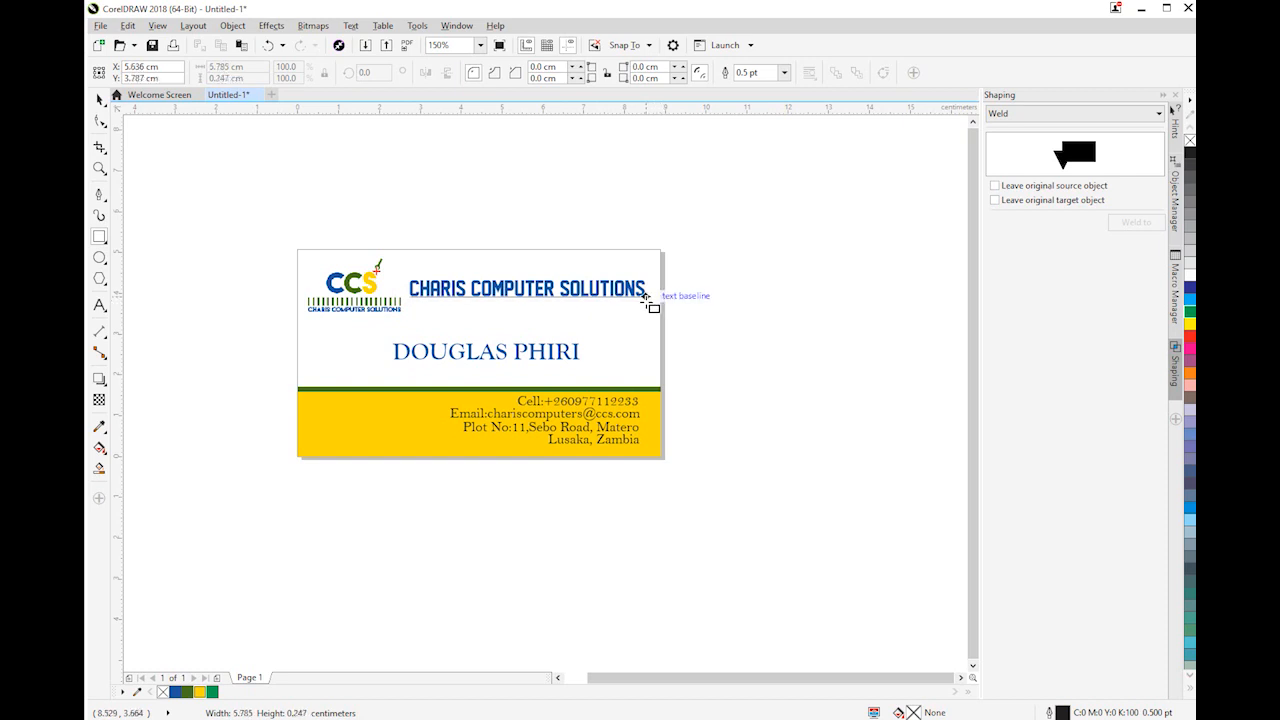
pyautogui.moveTo(645, 297); pyautogui.dragTo(646, 308)
pyautogui.scroll(4, 548, 308)
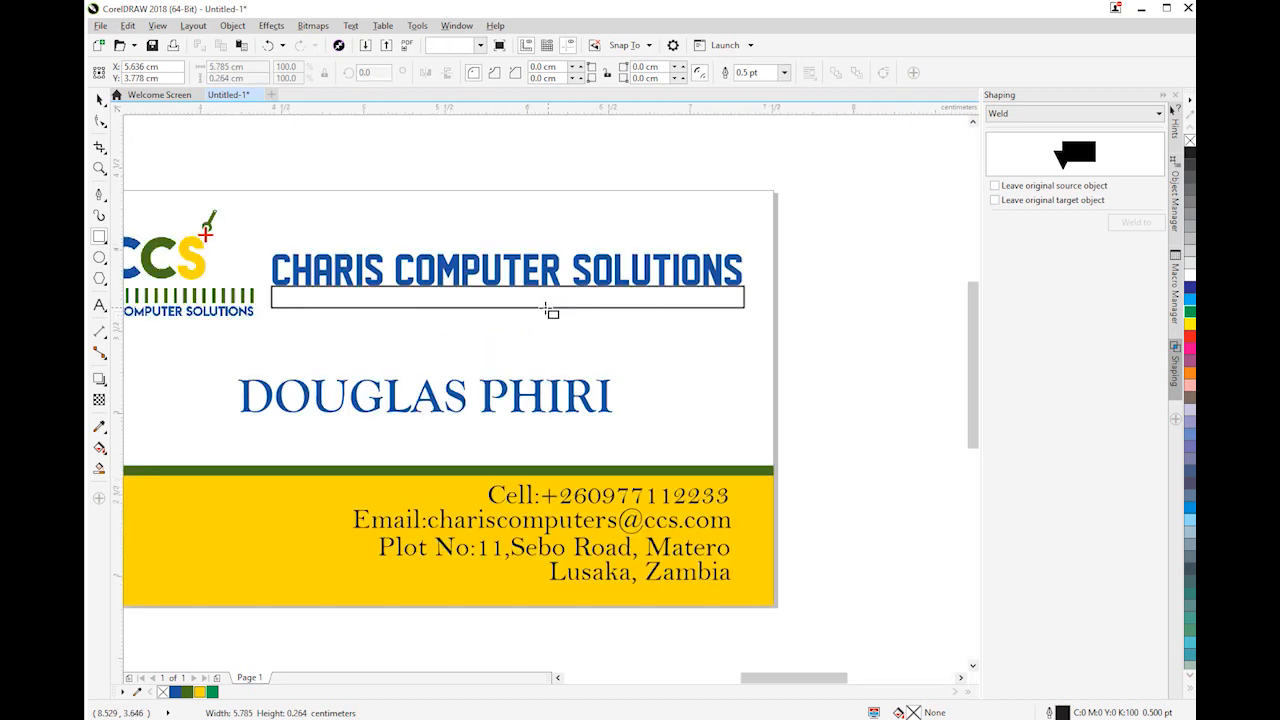
pyautogui.moveTo(467, 312); pyautogui.dragTo(468, 285)
# Fill the thin rectangle under the company name with the logo's yellow (#FFD700) and remove its outline
pyautogui.click(199, 691)
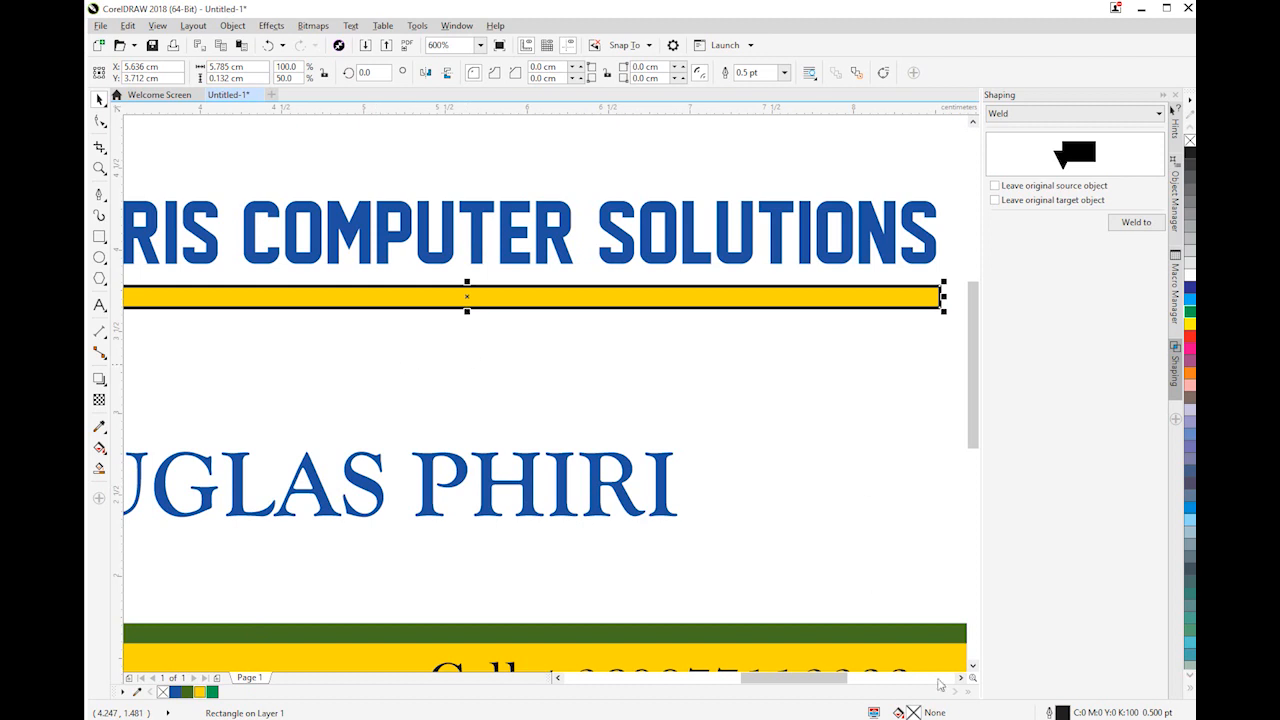
pyautogui.click(784, 73)
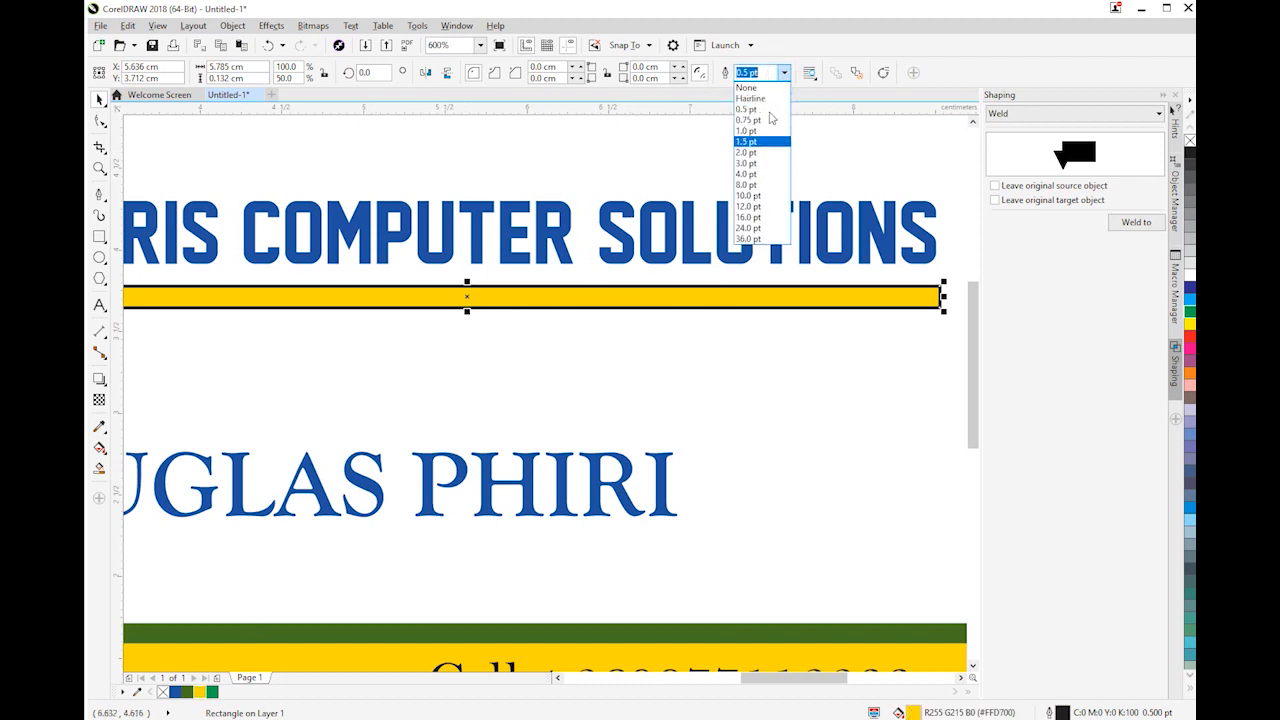
pyautogui.click(747, 88)
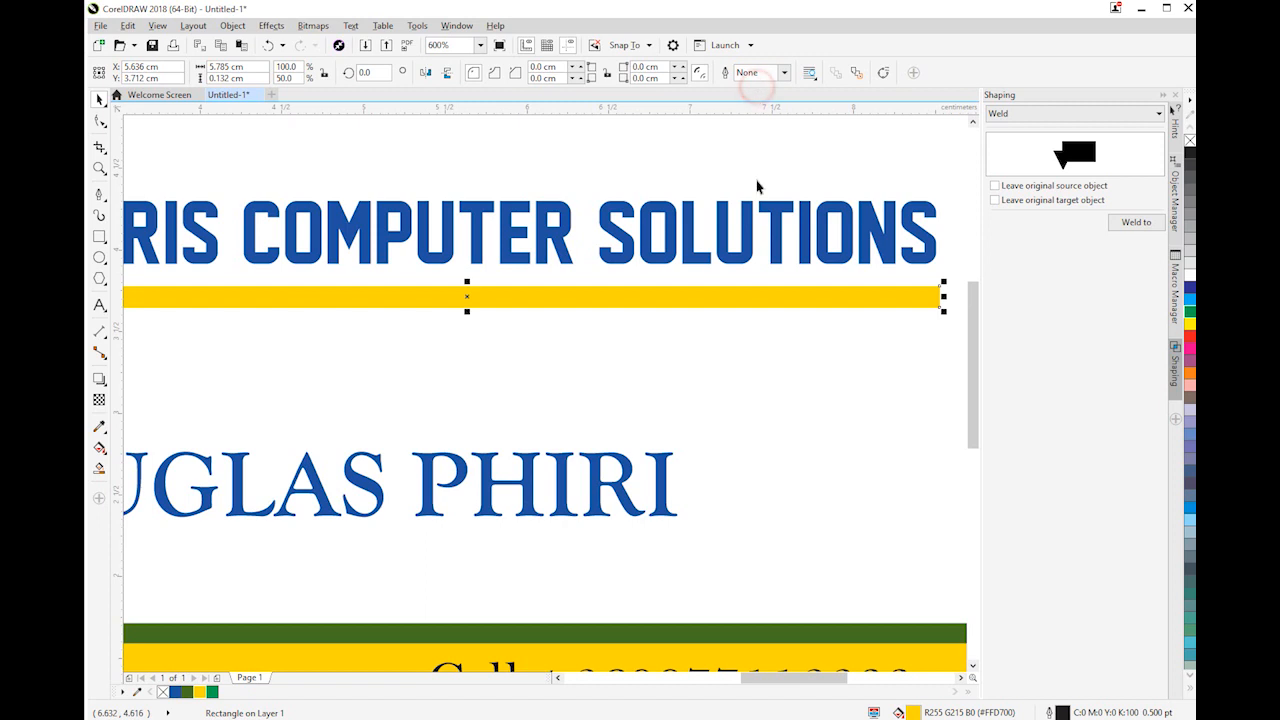
pyautogui.click(258, 155)
# Move the thin bar up to about Y 3.79 cm and stretch it to about 6.0 cm wide so it meets the logo's stripes
pyautogui.hscroll(2, 400, 267)
pyautogui.scroll(-3, 380, 268)
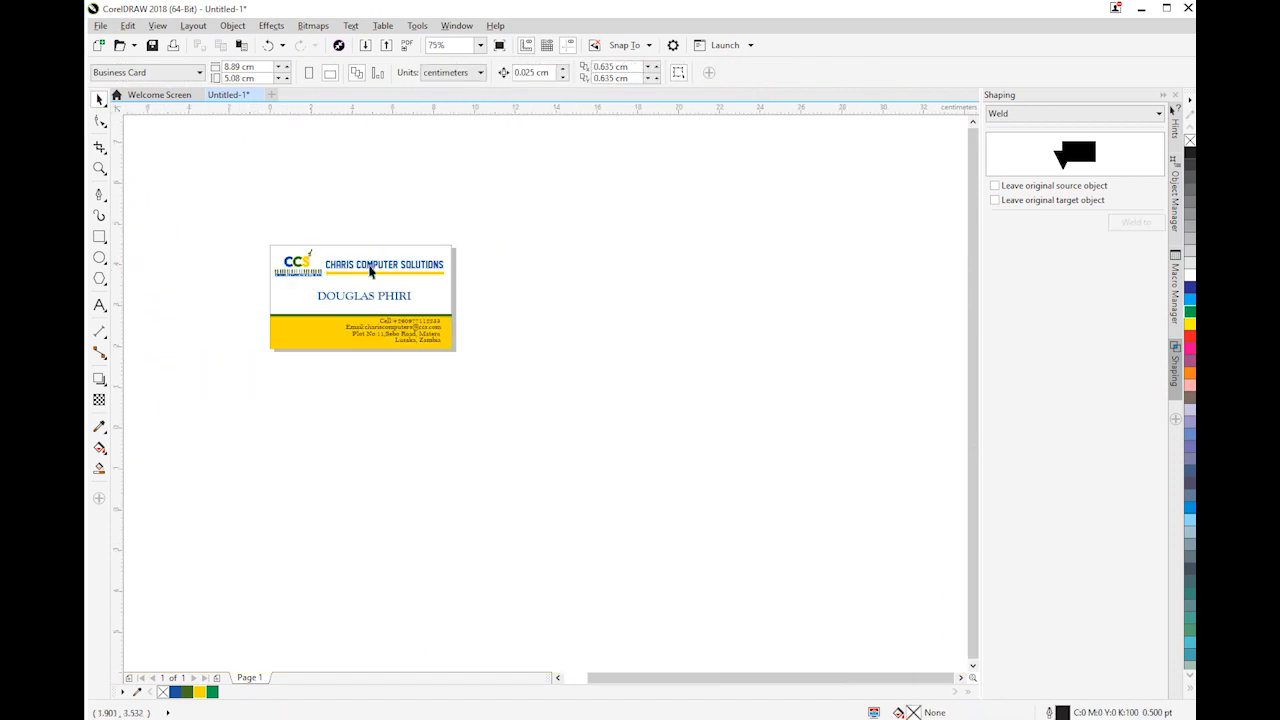
pyautogui.scroll(3, 368, 264)
pyautogui.click(435, 309)
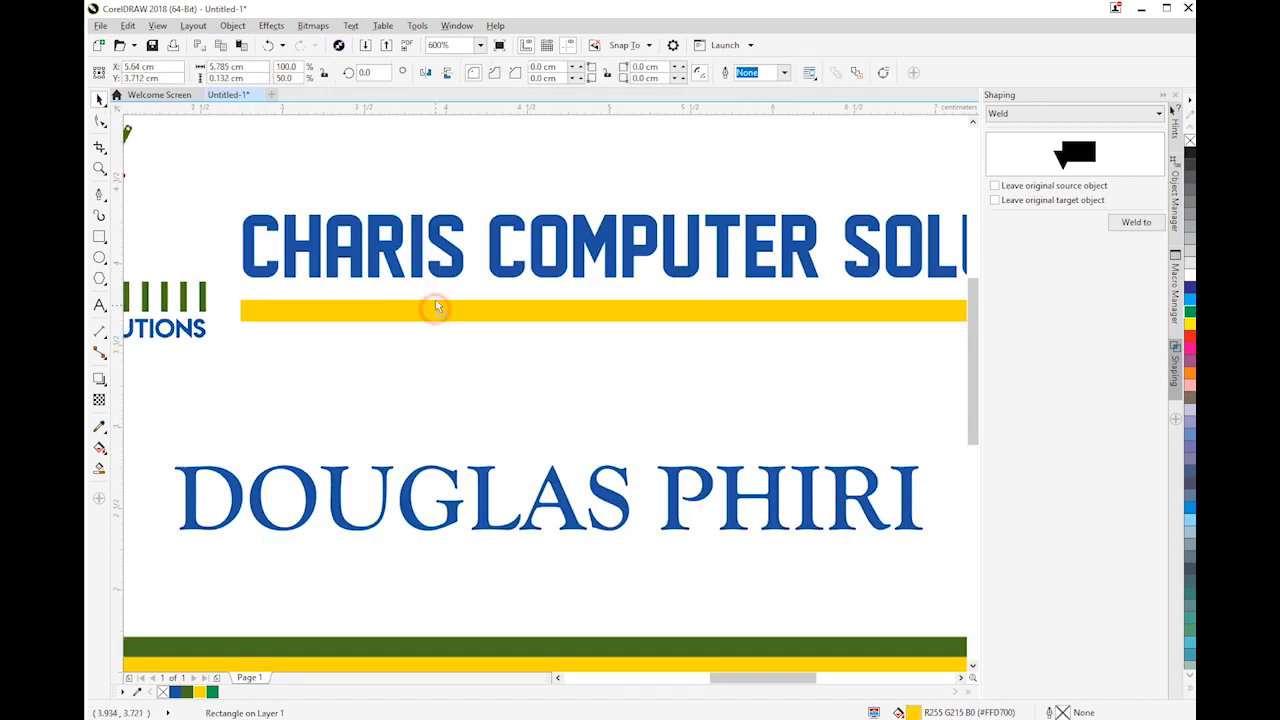
pyautogui.scroll(-2, 389, 317)
pyautogui.click(628, 322)
pyautogui.scroll(3, 290, 286)
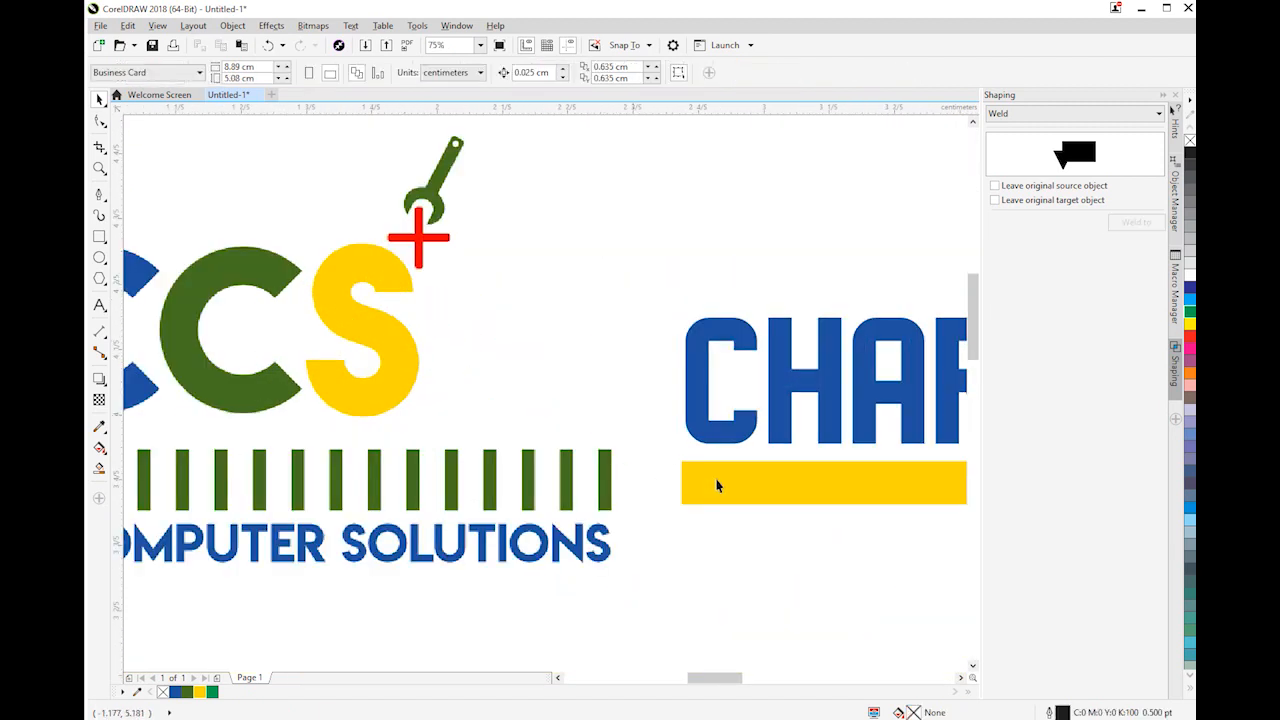
pyautogui.moveTo(676, 483); pyautogui.dragTo(605, 481)
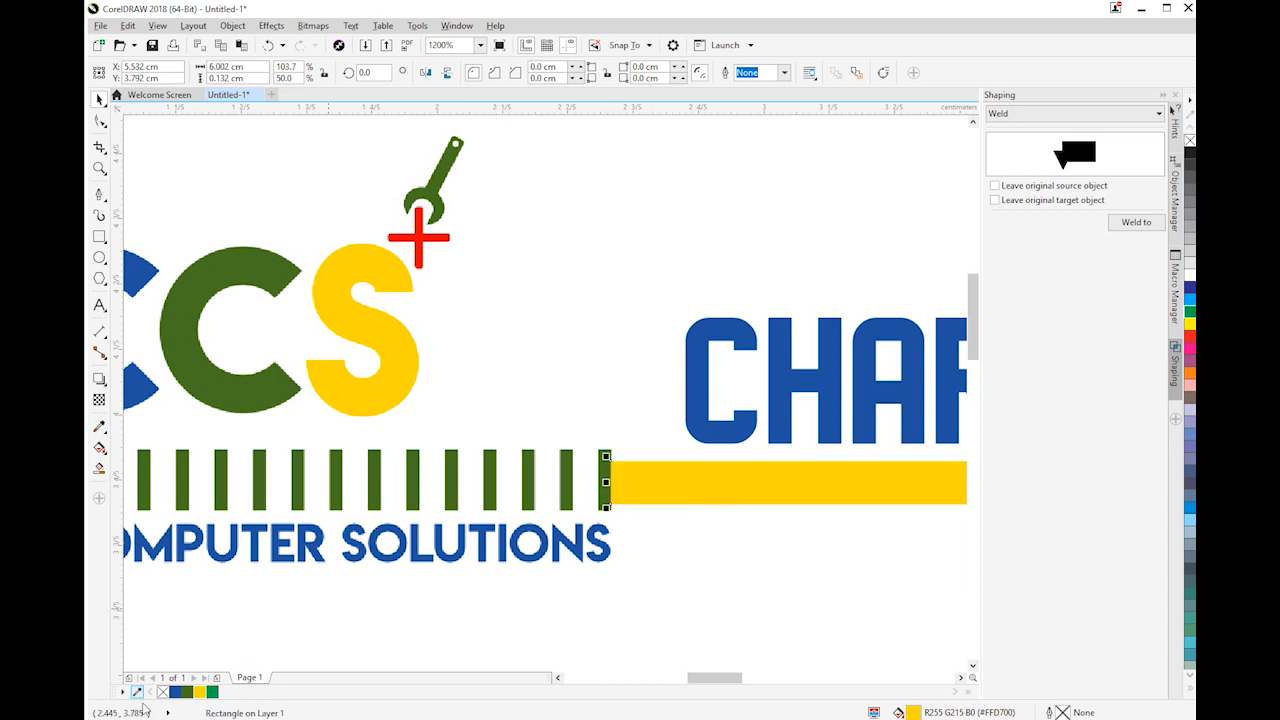
# Fill the bar under the company name with the logo's dark green (#467223)
pyautogui.click(187, 692)
pyautogui.click(592, 571)
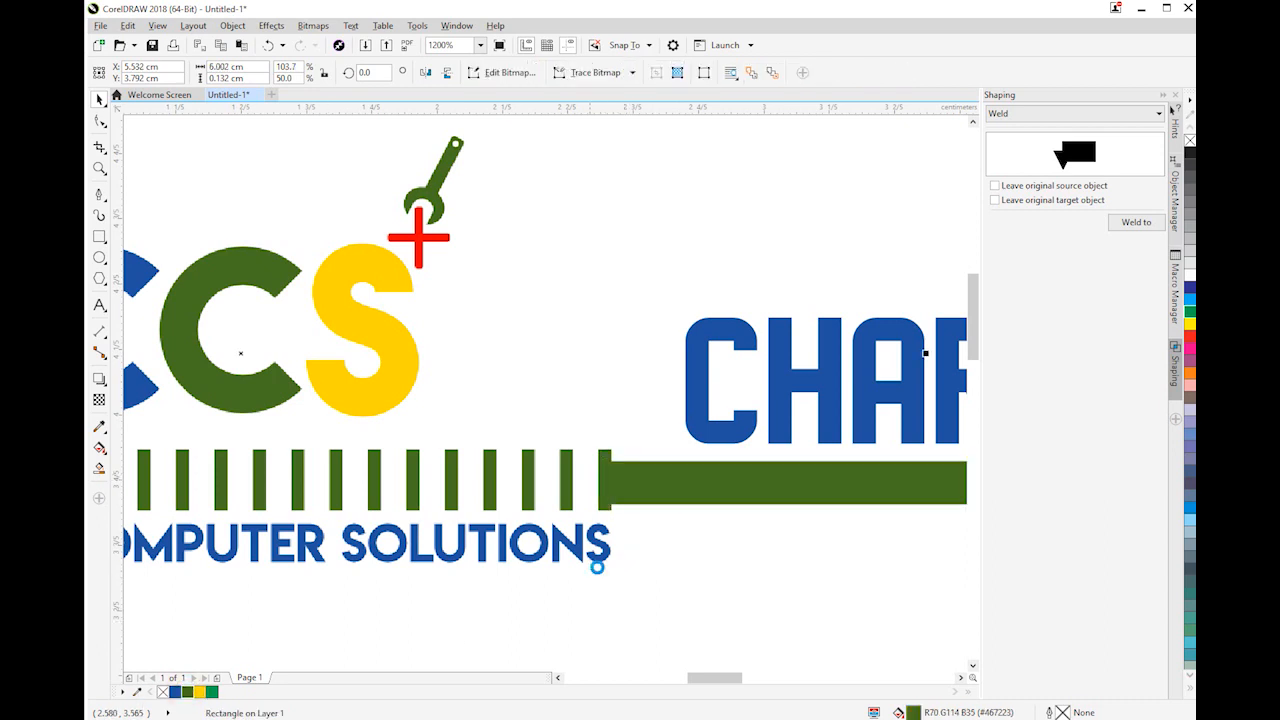
pyautogui.scroll(-1, 592, 571)
pyautogui.scroll(-2, 673, 568)
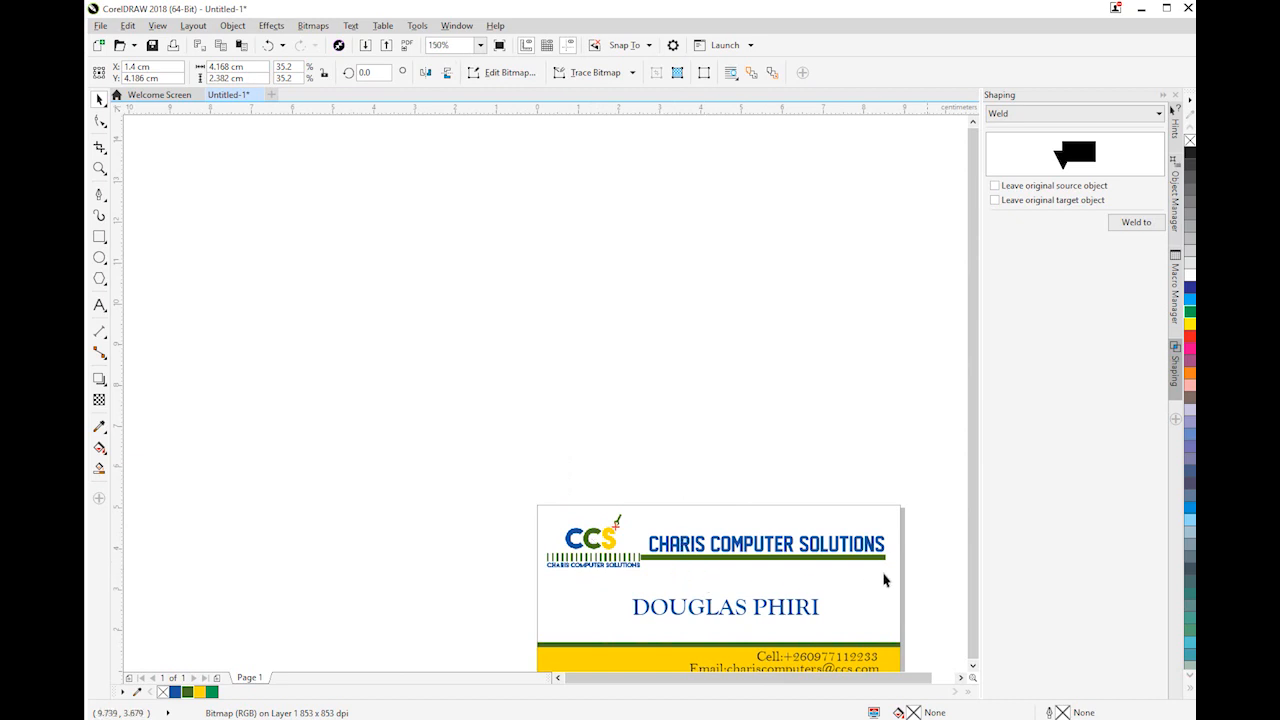
pyautogui.scroll(-2, 883, 578)
pyautogui.scroll(2, 900, 628)
pyautogui.scroll(1, 900, 618)
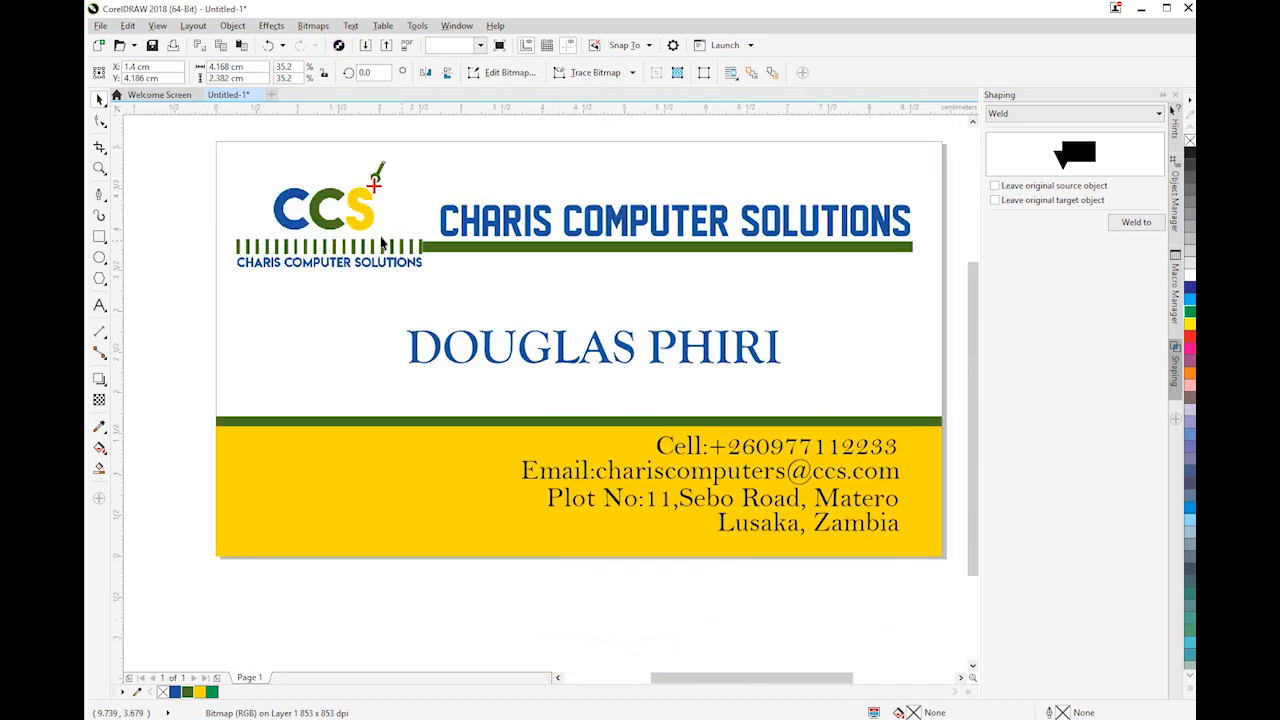
# Extend the green bar's logo-side end over the logo's last stripe, making the bar about 6.02 cm wide
pyautogui.click(404, 242)
pyautogui.scroll(4, 418, 245)
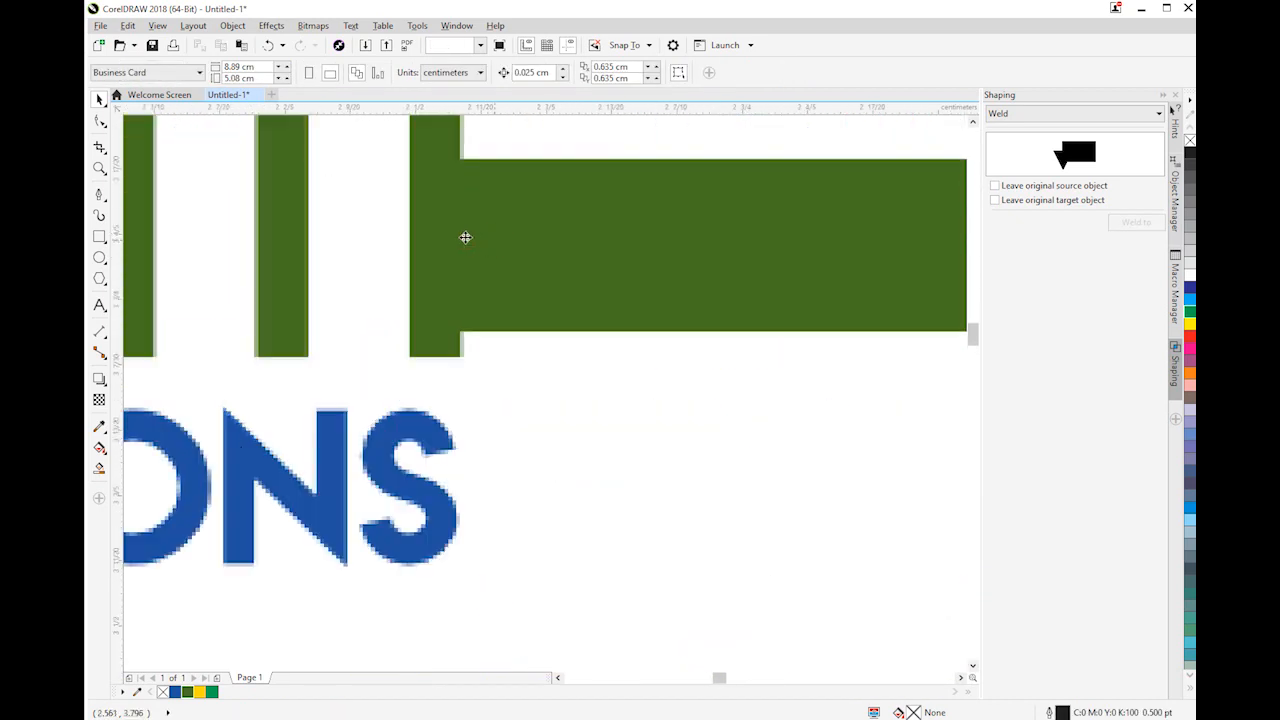
pyautogui.click(465, 237)
pyautogui.moveTo(460, 244); pyautogui.dragTo(439, 272)
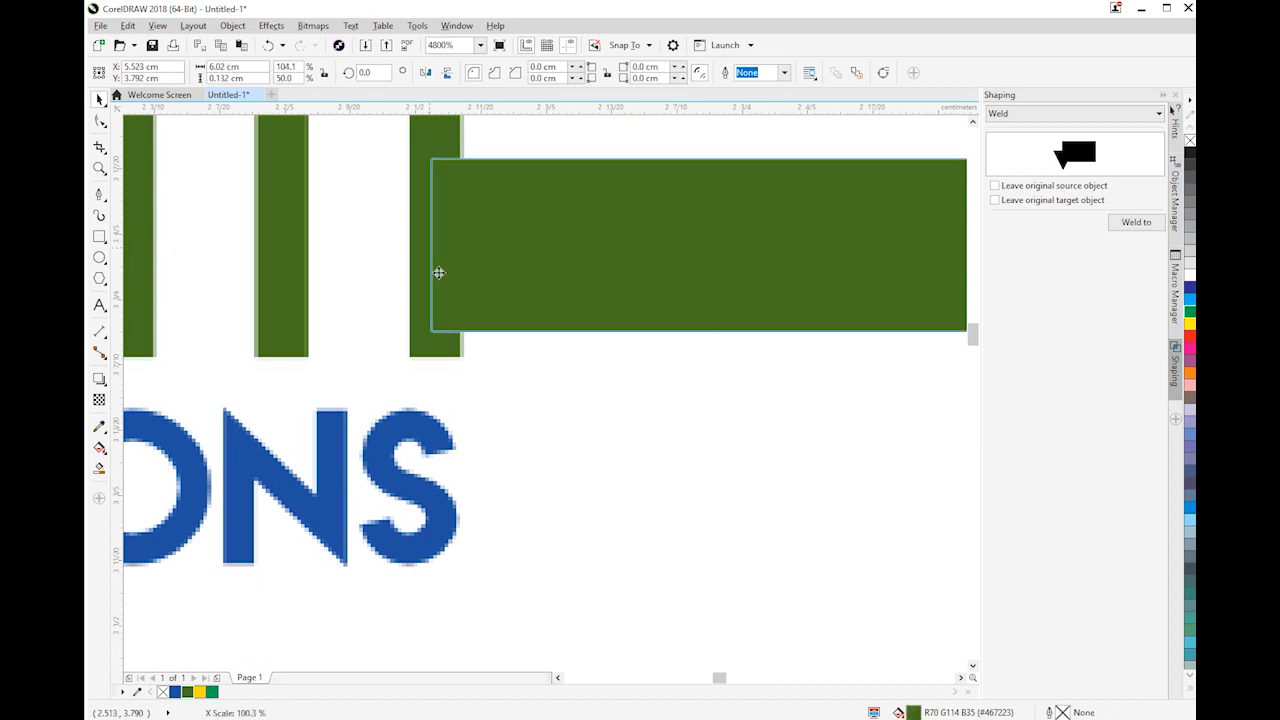
pyautogui.scroll(-6, 439, 272)
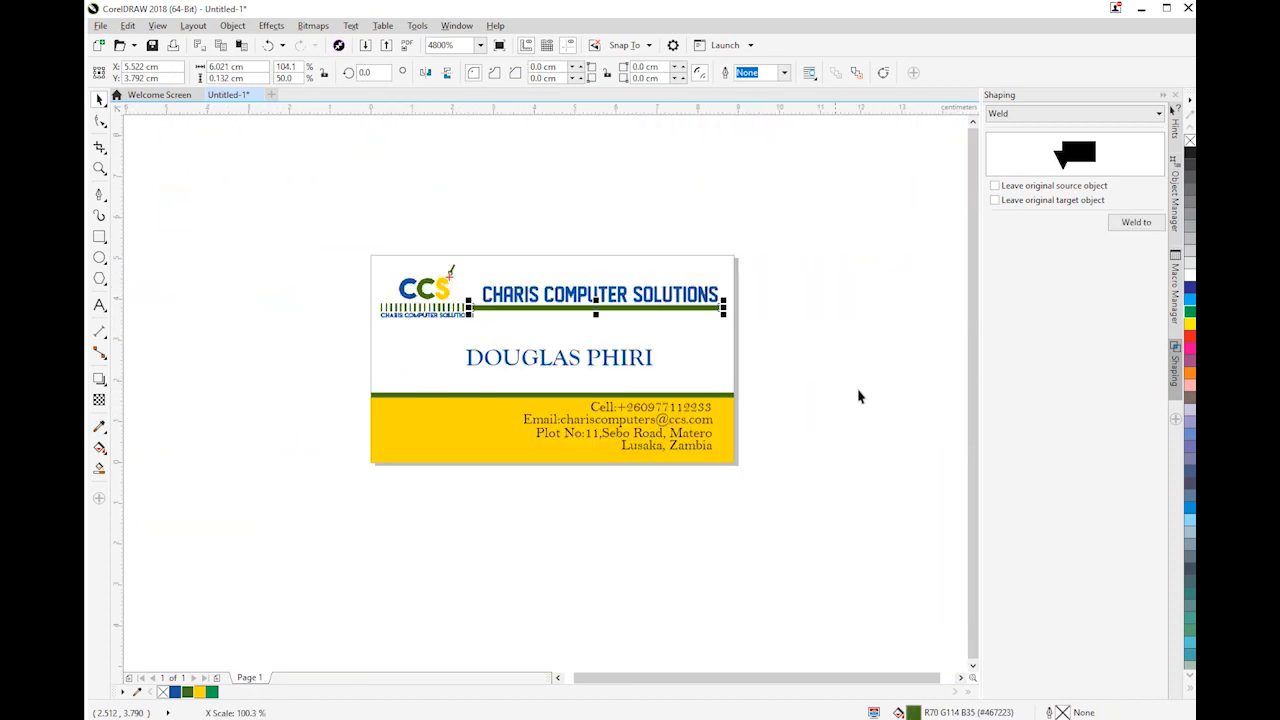
pyautogui.click(858, 397)
pyautogui.scroll(2, 652, 376)
pyautogui.scroll(-2, 656, 375)
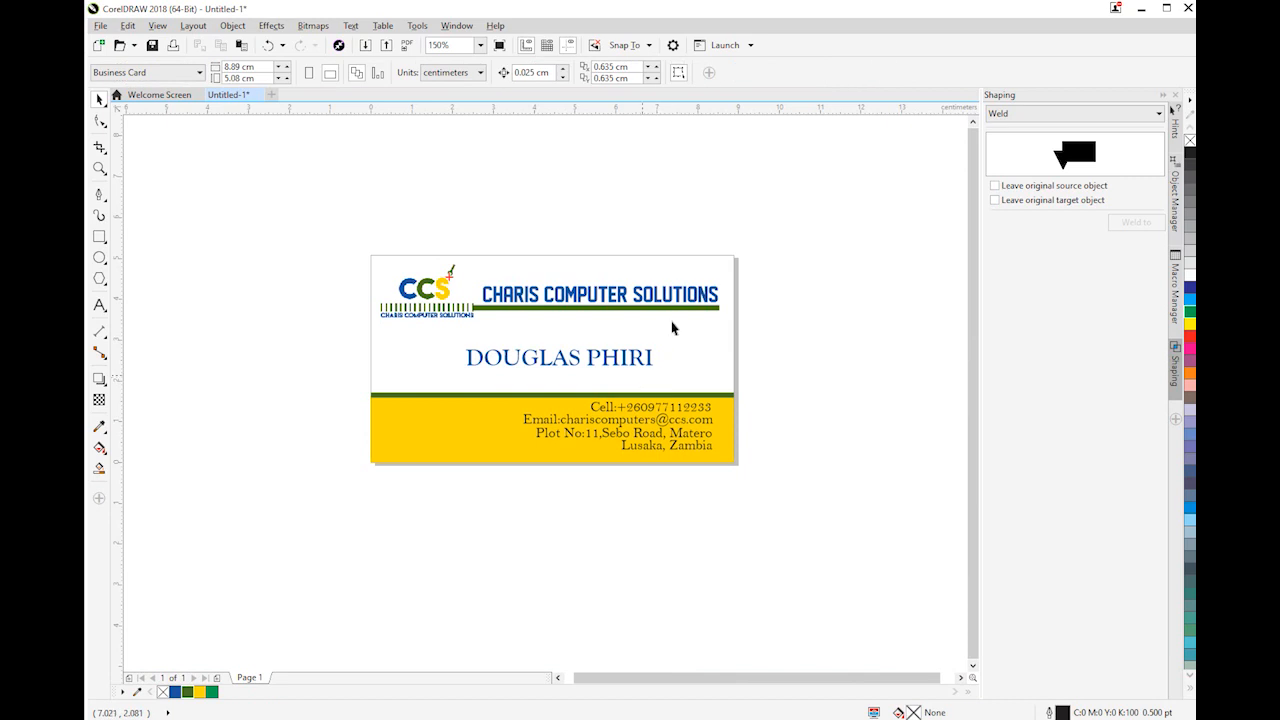
pyautogui.scroll(2, 691, 340)
pyautogui.scroll(-4, 691, 340)
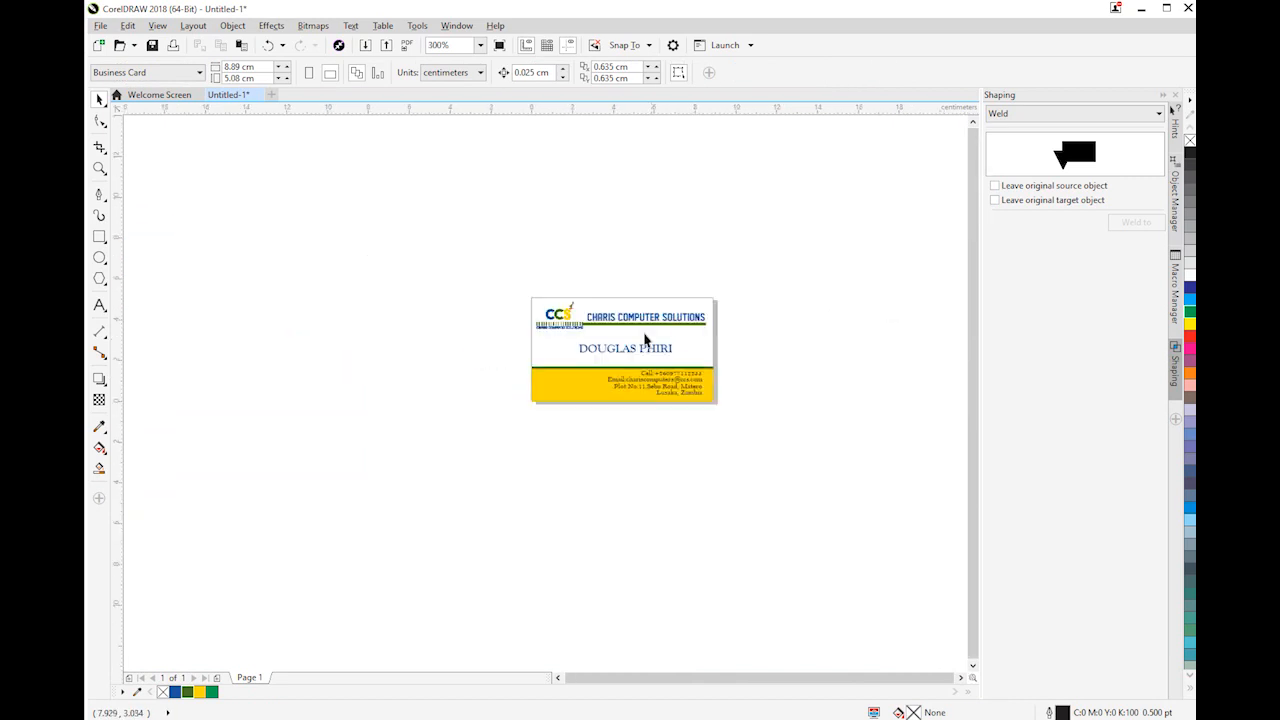